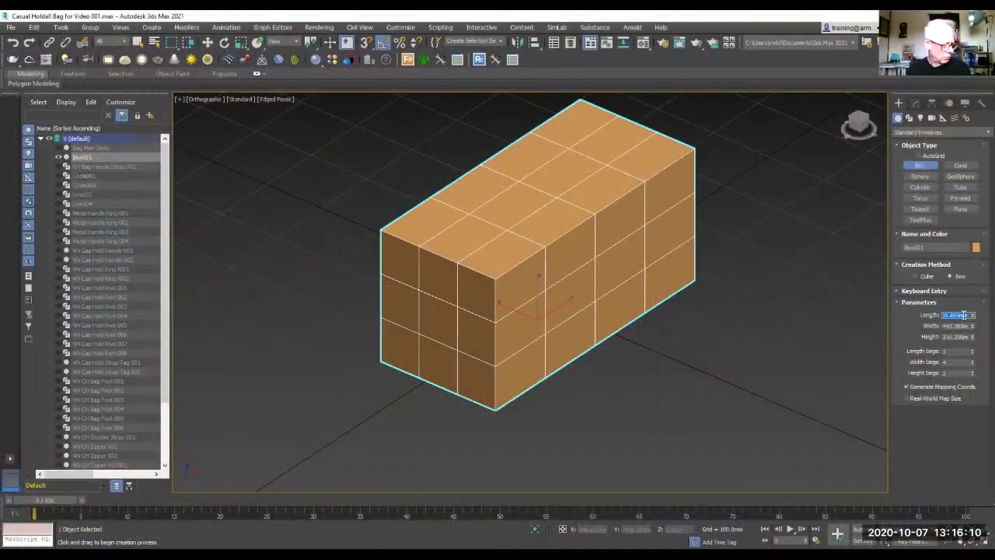
# - Give Box001 a length of 240 mm
pyautogui.write('240')
pyautogui.press('Return')
pyautogui.press('Return')
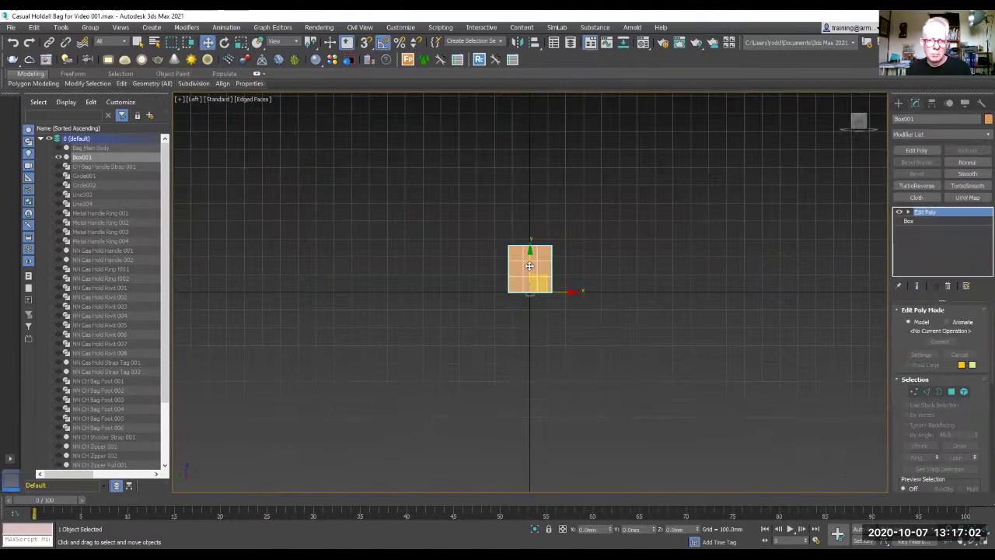
pyautogui.scroll(10, 529, 266)
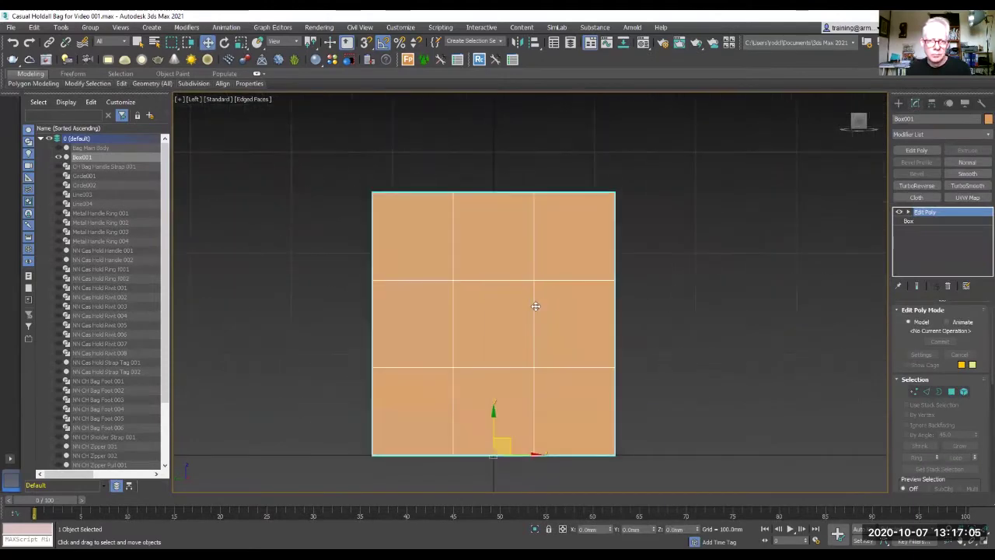
# - Move the two top corner vertices inward to taper the box into an arched profile
pyautogui.click(928, 221)
pyautogui.click(615, 192)
pyautogui.moveTo(615, 193); pyautogui.dragTo(596, 207)
pyautogui.click(373, 193)
pyautogui.moveTo(373, 193); pyautogui.dragTo(390, 211)
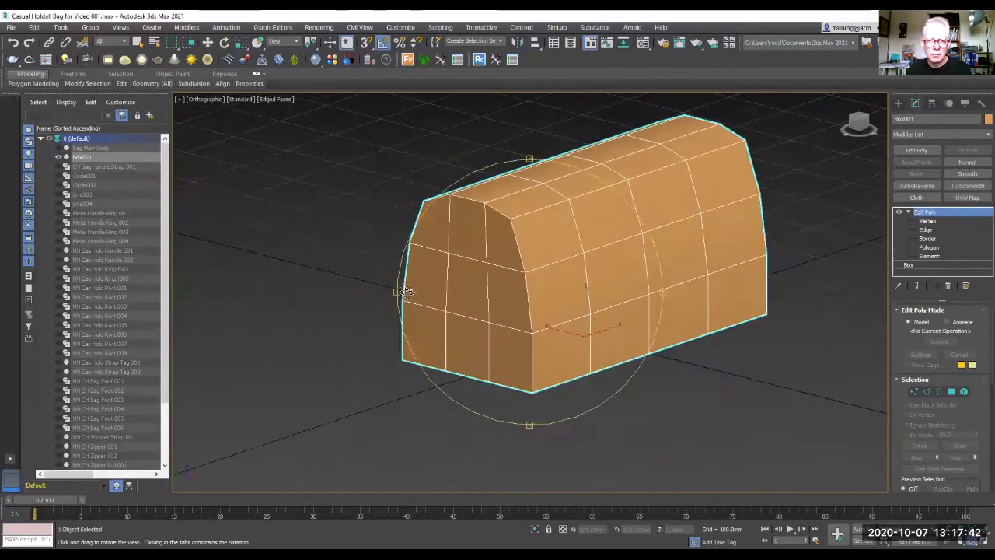
# - Extrude the end edges with a 1.089 mm extrusion width
pyautogui.moveTo(404, 291); pyautogui.dragTo(564, 174)
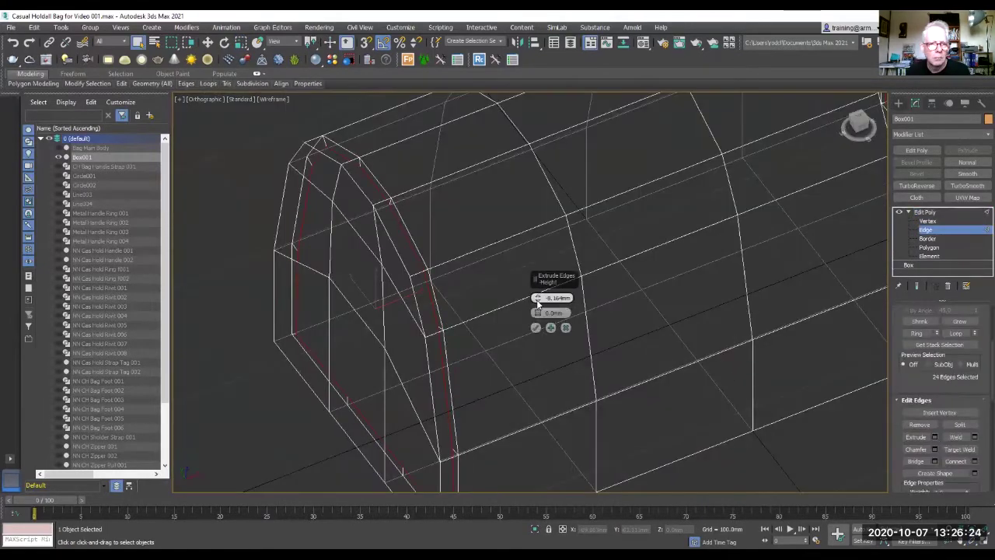
pyautogui.moveTo(542, 314); pyautogui.dragTo(537, 311)
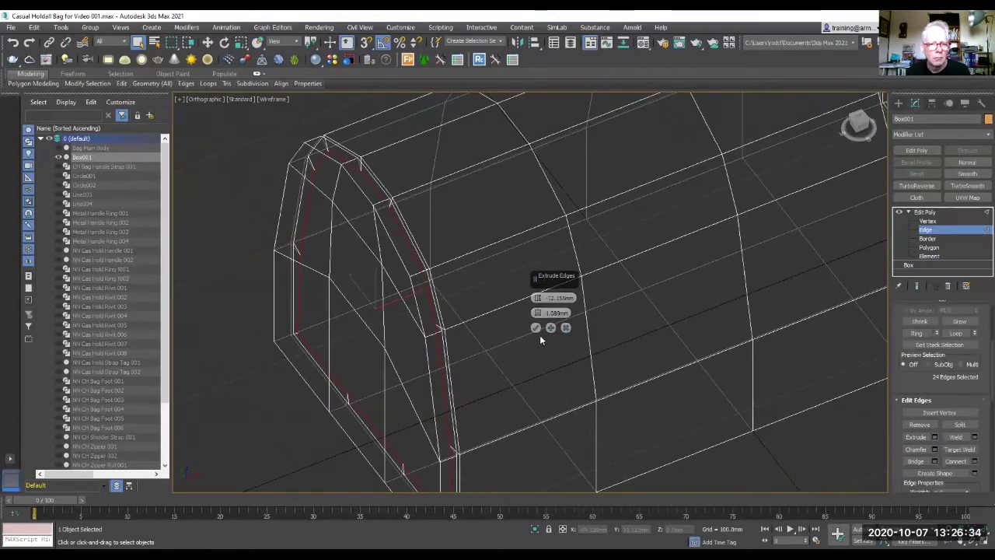
pyautogui.click(536, 328)
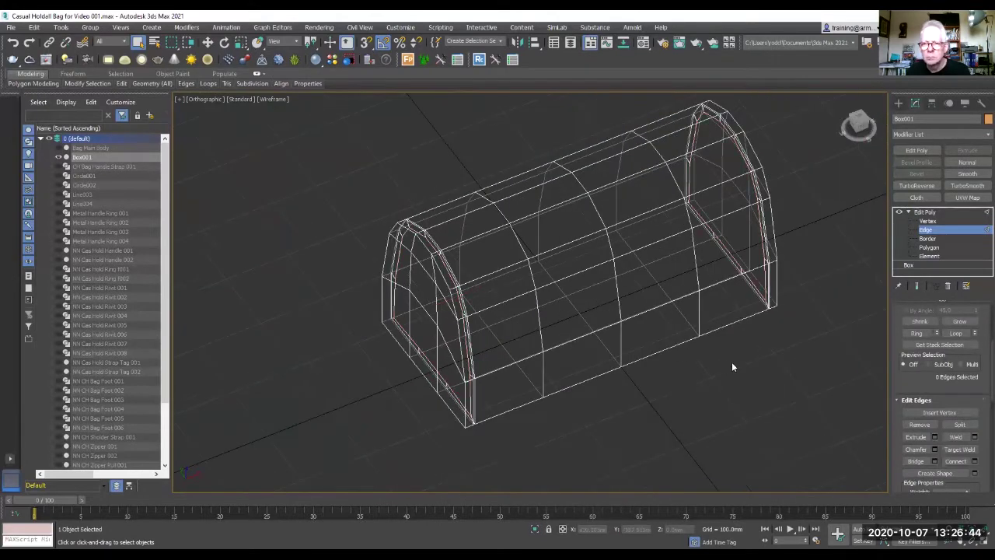
pyautogui.scroll(5, 466, 326)
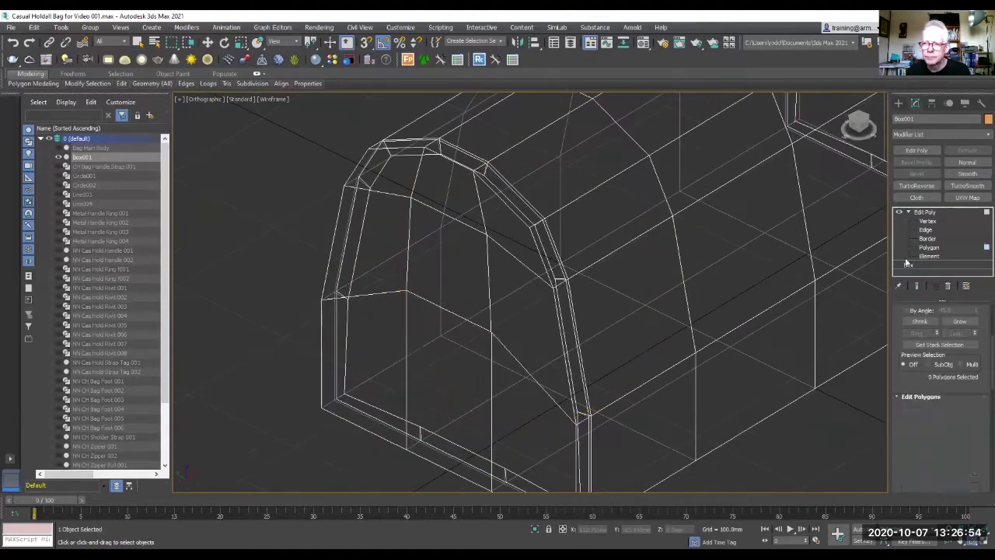
# - Inset the end polygons, including the arch polygons
pyautogui.press('4')
pyautogui.keyDown('shift'); pyautogui.click(459, 287); pyautogui.keyUp('shift')
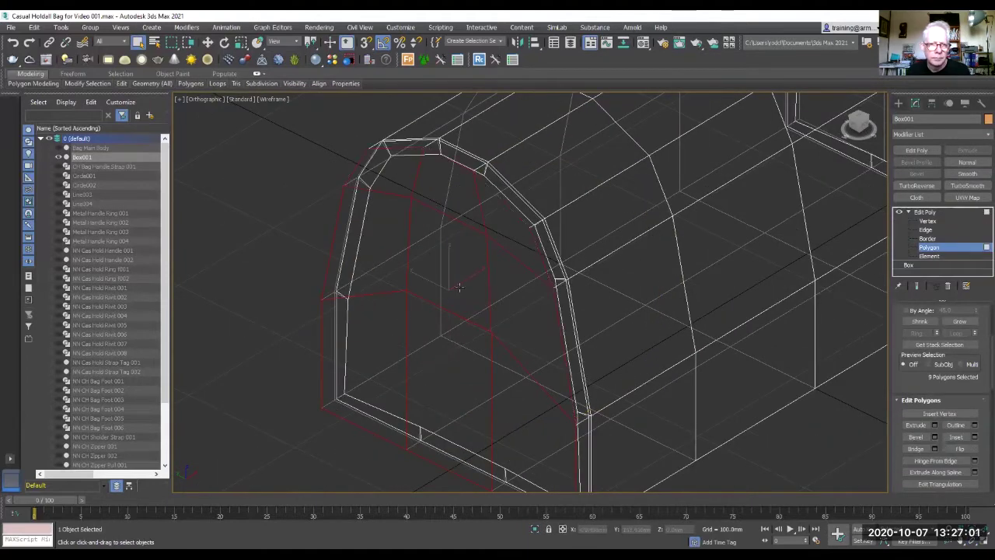
pyautogui.click(972, 437)
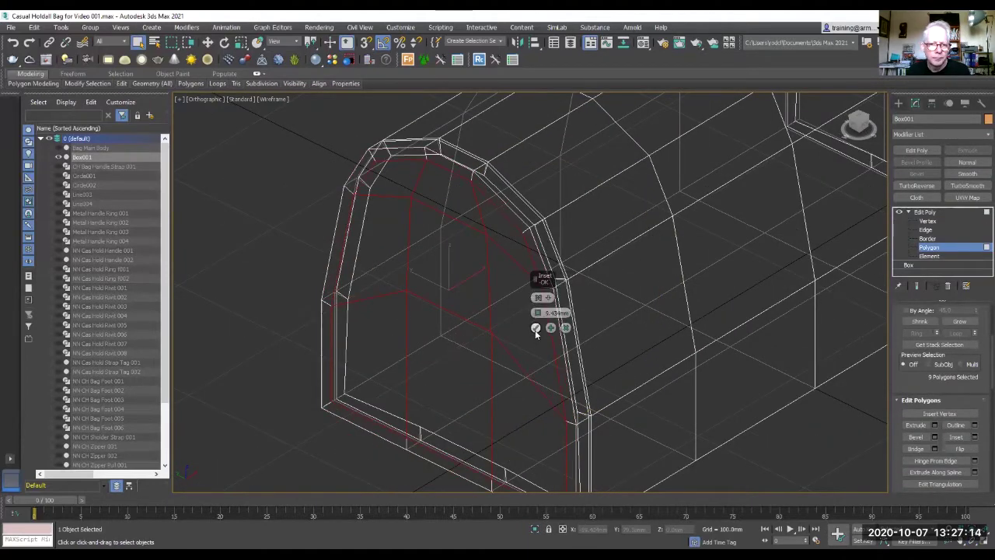
pyautogui.click(535, 328)
# - Select an edge around the inset panel and set up an edge extrusion
pyautogui.click(925, 229)
pyautogui.click(553, 342)
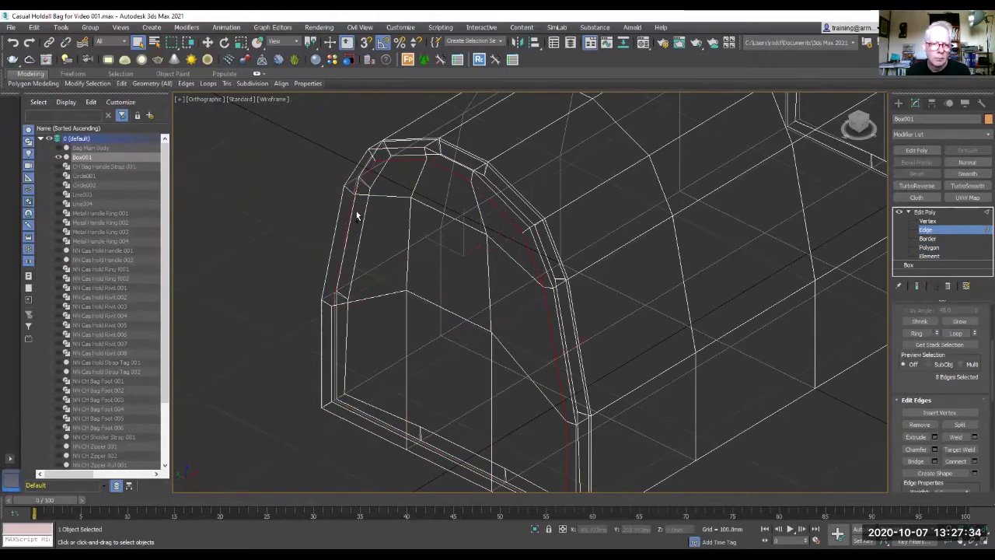
pyautogui.keyDown('alt'); pyautogui.moveTo(357, 217); pyautogui.dragTo(318, 314, button='middle'); pyautogui.keyUp('alt')
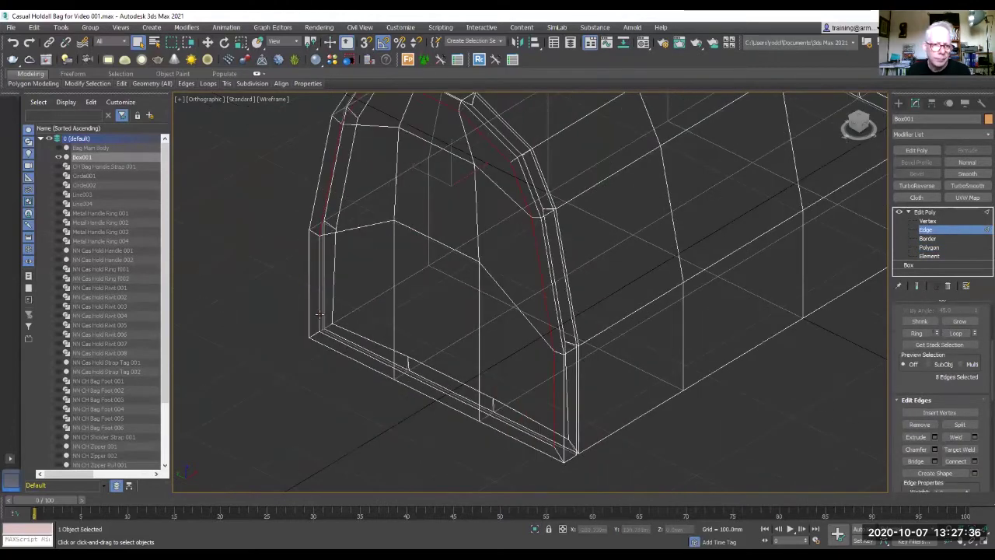
pyautogui.click(935, 437)
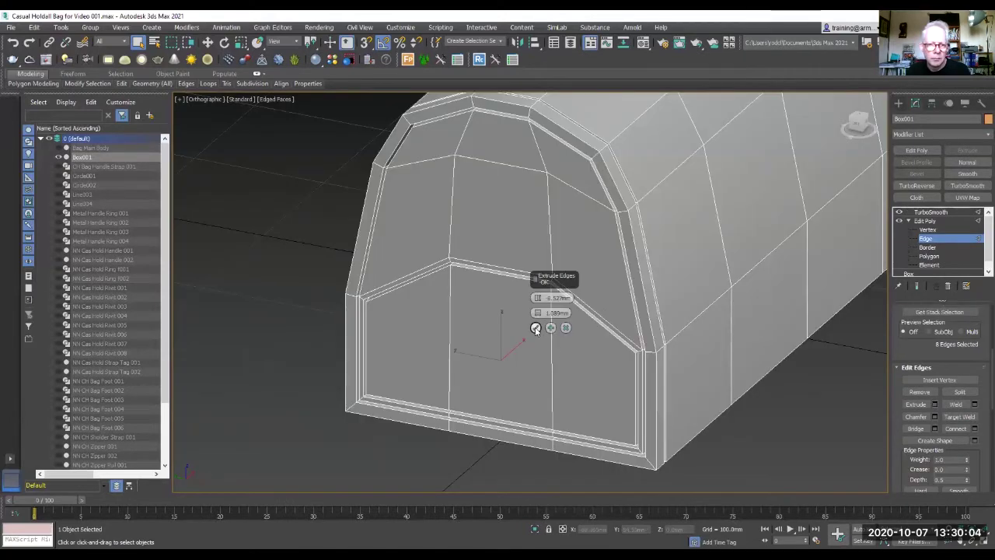
# - Commit the seam edge extrusion and extrude the three lower end polygons
pyautogui.click(536, 327)
pyautogui.press('4')
pyautogui.click(497, 350)
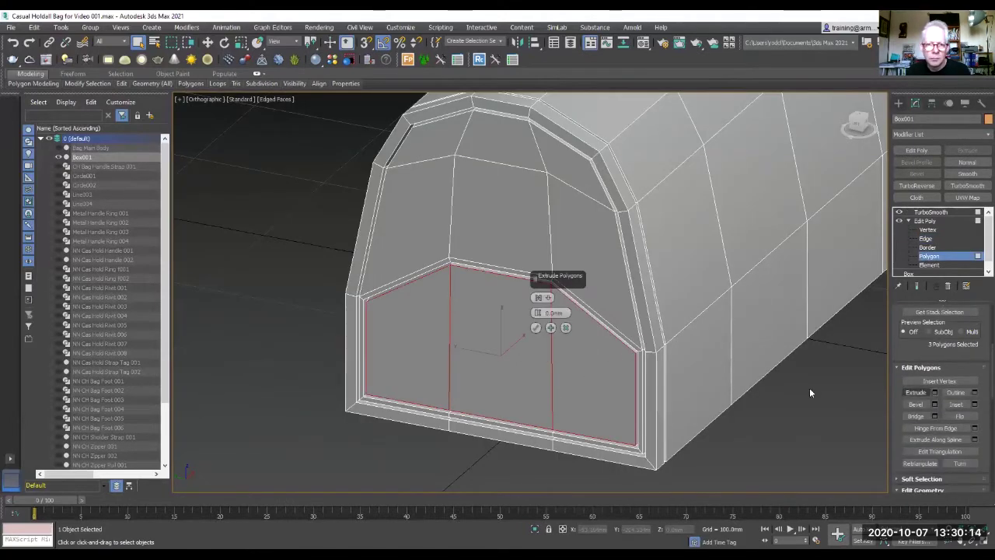
pyautogui.click(935, 393)
pyautogui.click(536, 328)
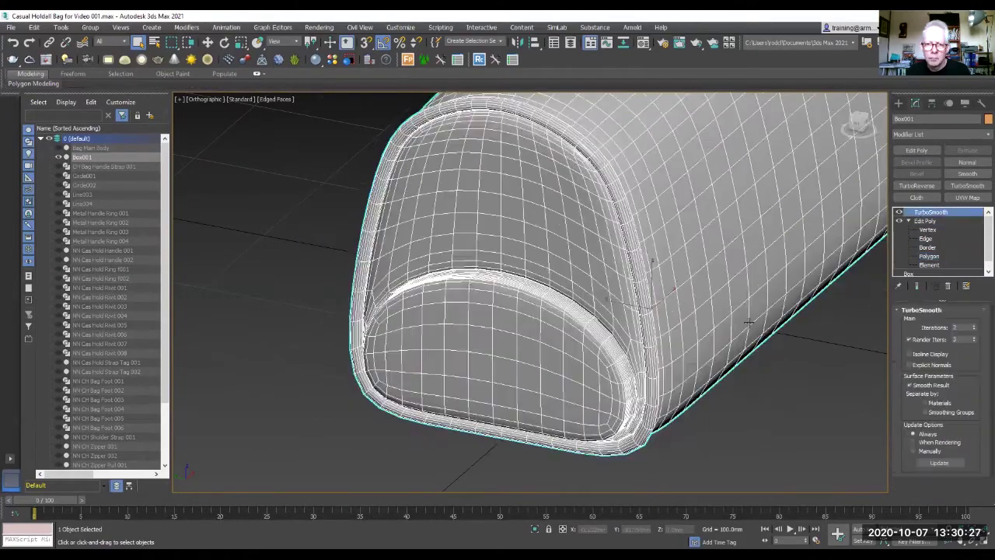
pyautogui.moveTo(749, 321)
pyautogui.keyDown('alt'); pyautogui.mouseDown(button='middle')
pyautogui.moveTo(664, 349)
pyautogui.moveTo(591, 343)
pyautogui.mouseUp(button='middle'); pyautogui.keyUp('alt')
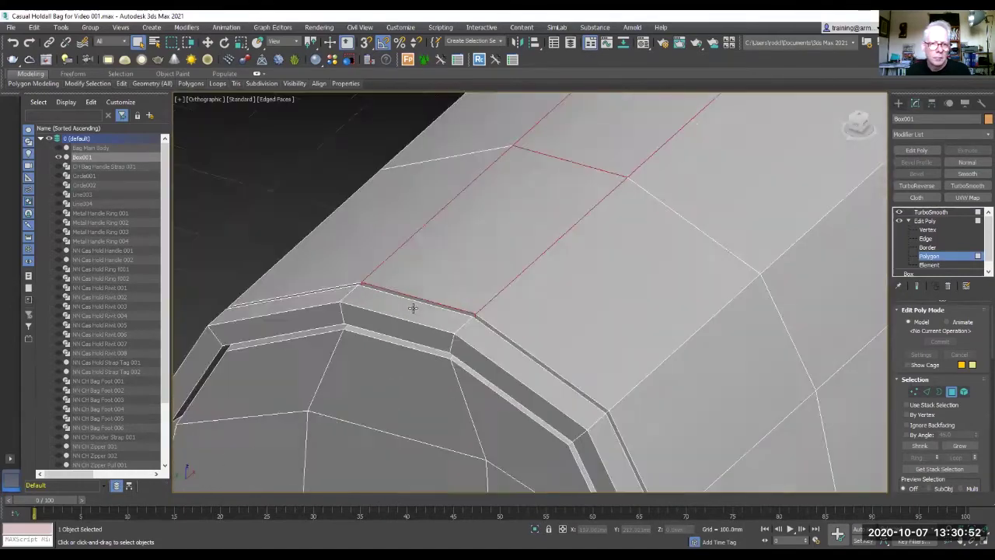
pyautogui.keyDown('alt'); pyautogui.moveTo(411, 309); pyautogui.dragTo(441, 288, button='middle'); pyautogui.keyUp('alt')
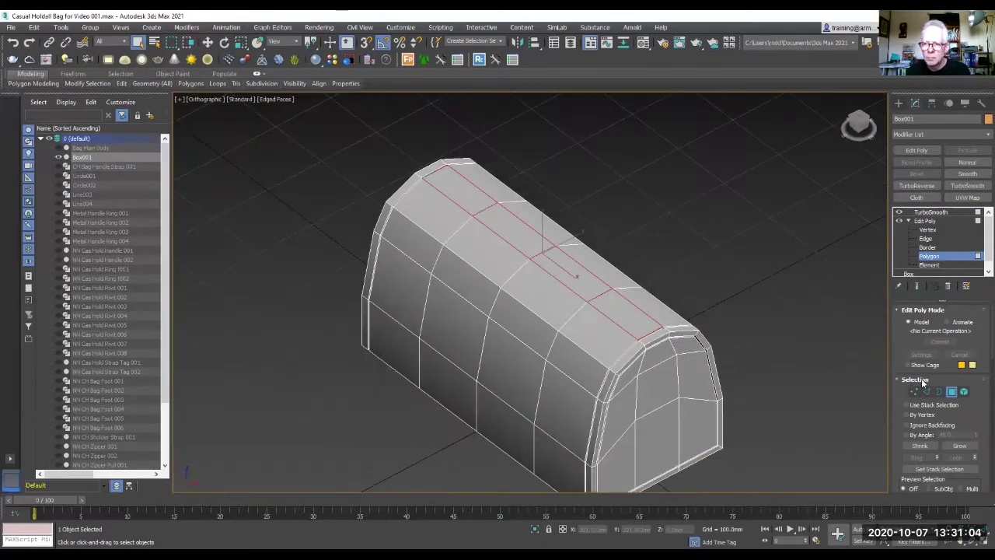
pyautogui.scroll(-10, 921, 378)
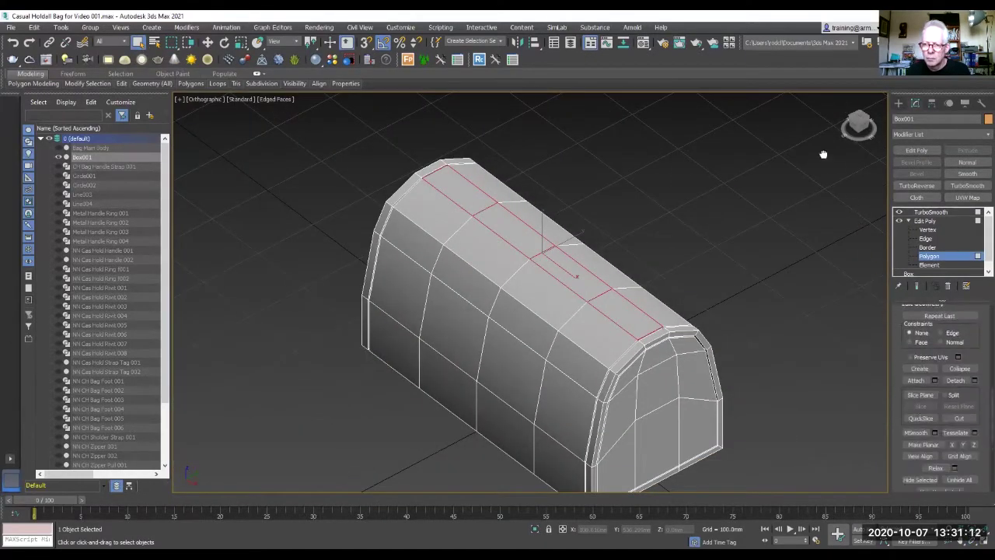
# - Turn on the slice plane and position it across the top strip in Top view
pyautogui.click(920, 388)
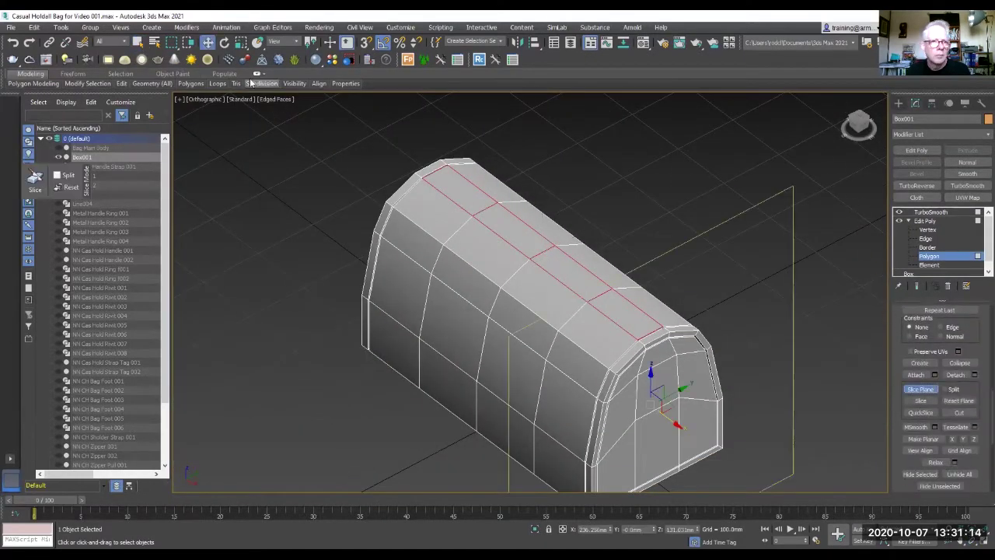
pyautogui.moveTo(591, 358); pyautogui.dragTo(583, 370)
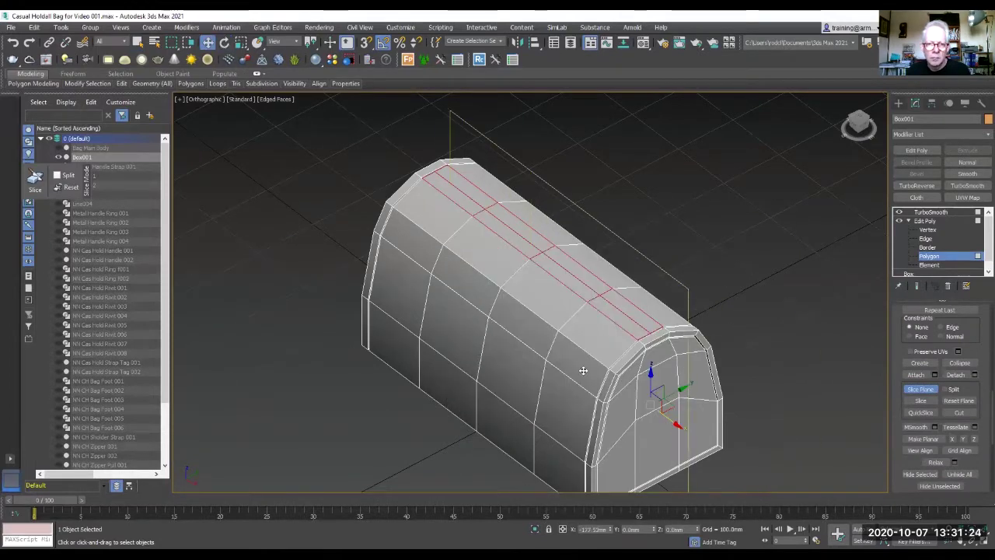
pyautogui.press('t')
pyautogui.press('z')
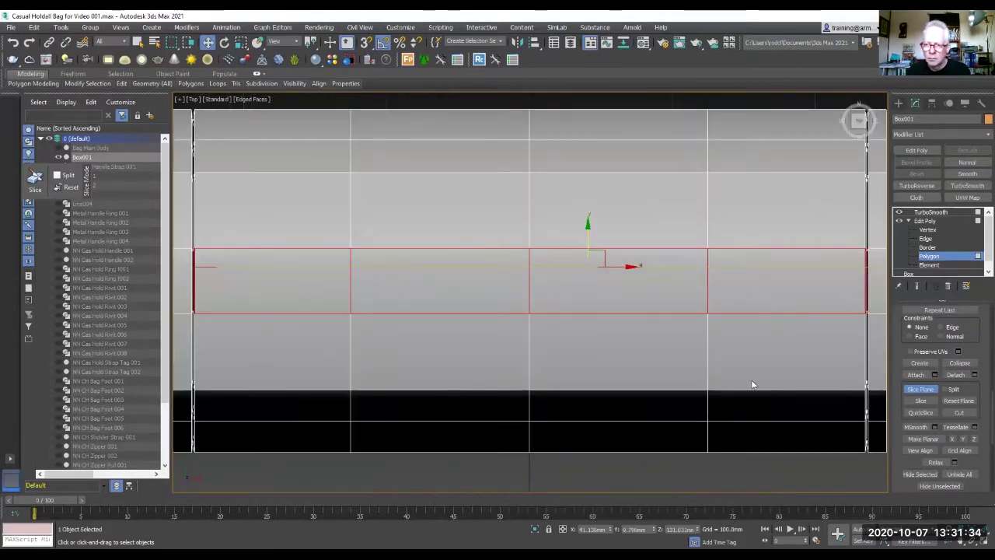
pyautogui.moveTo(586, 235); pyautogui.dragTo(590, 258)
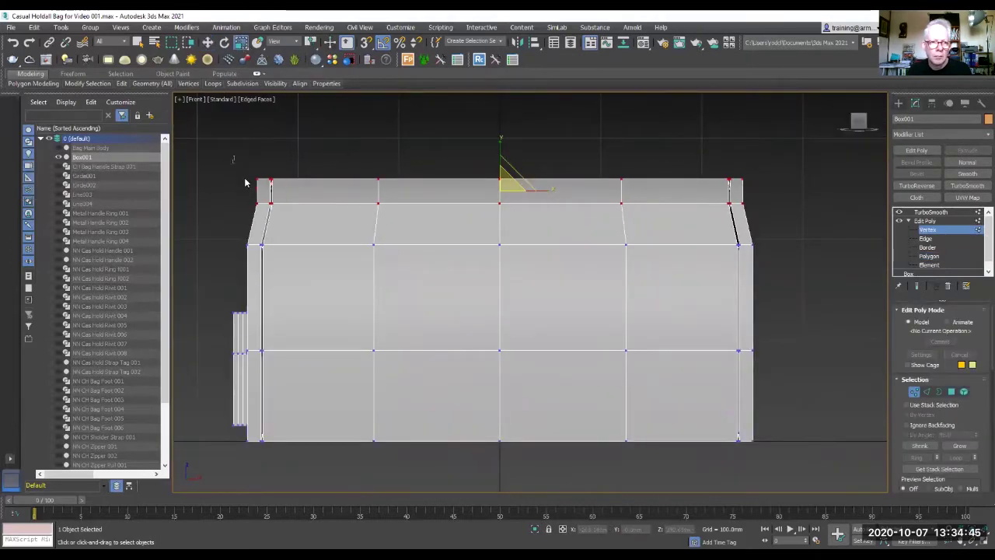
# - Nudge top and bottom vertices so the bag's top and bottom edges bow gently
pyautogui.moveTo(553, 183); pyautogui.dragTo(548, 182)
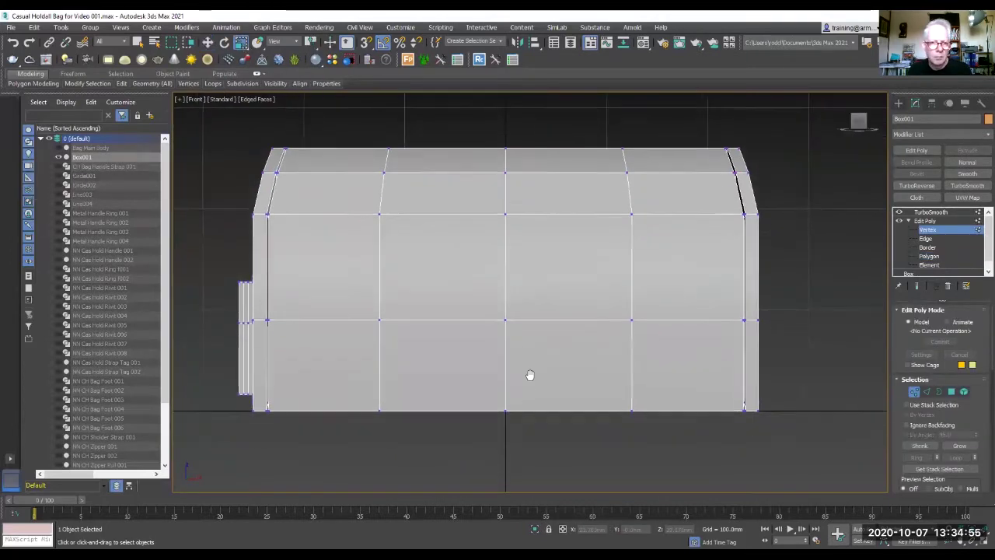
pyautogui.moveTo(622, 140); pyautogui.dragTo(622, 137)
pyautogui.click(383, 177)
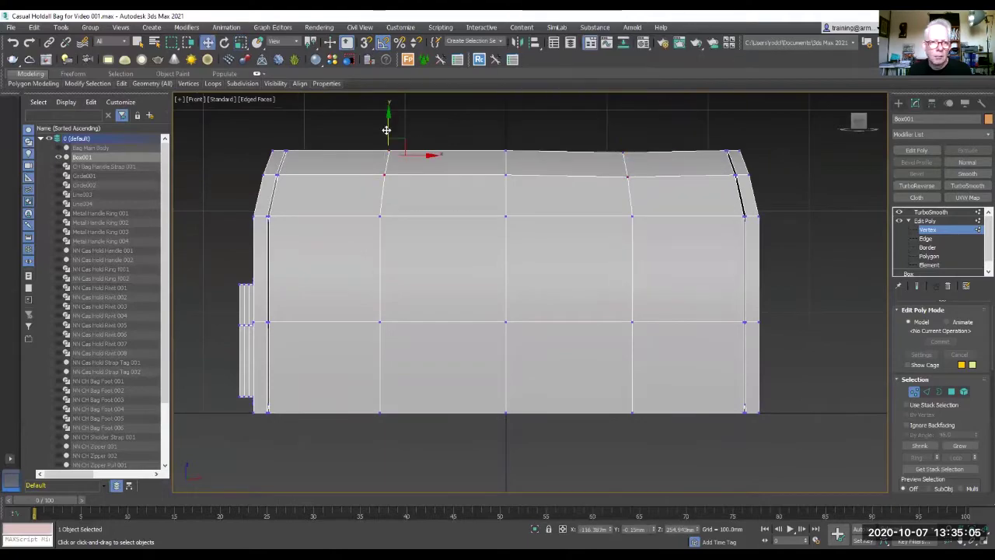
pyautogui.moveTo(387, 148); pyautogui.dragTo(386, 145)
pyautogui.click(380, 412)
pyautogui.moveTo(380, 380); pyautogui.dragTo(381, 383)
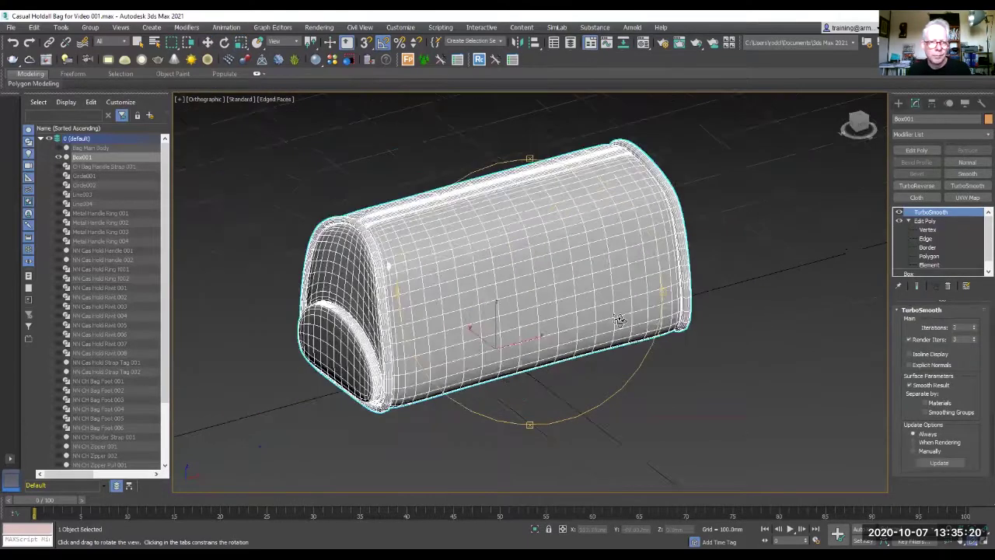
pyautogui.moveTo(619, 320); pyautogui.dragTo(515, 306)
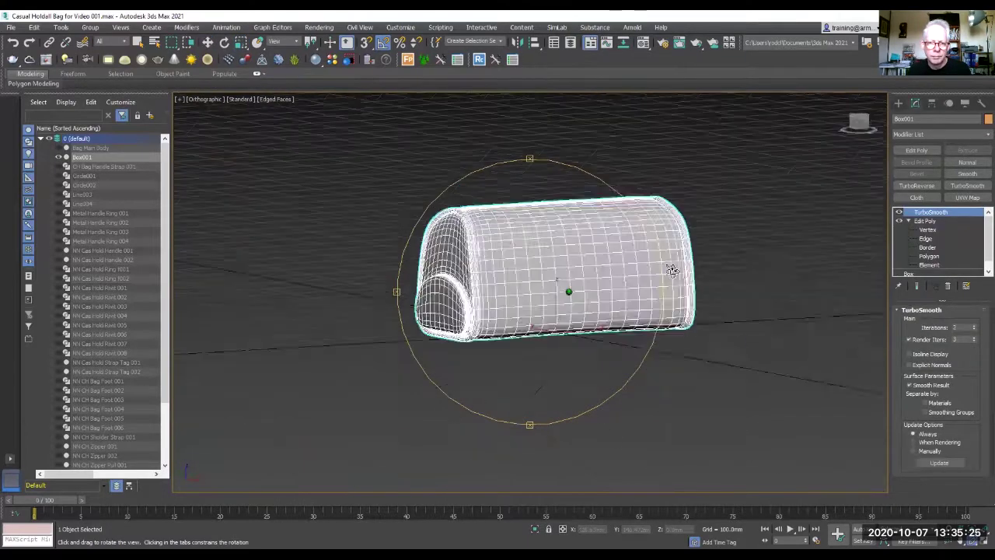
# - Orbit the view around the Bag Main Body model
pyautogui.scroll(-5, 597, 340)
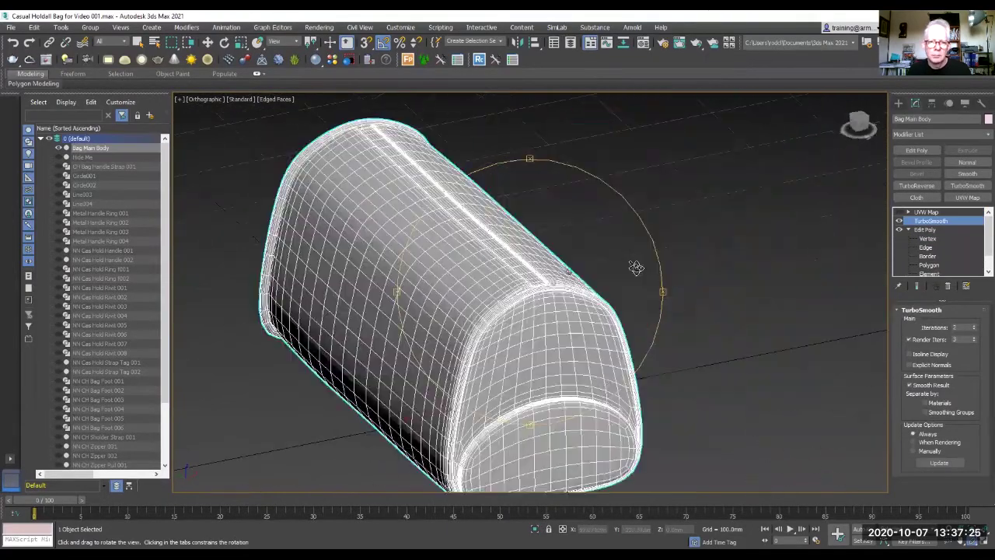
pyautogui.moveTo(635, 271)
pyautogui.mouseDown()
pyautogui.moveTo(500, 285)
pyautogui.moveTo(520, 238)
pyautogui.mouseUp()
pyautogui.rightClick(520, 238)
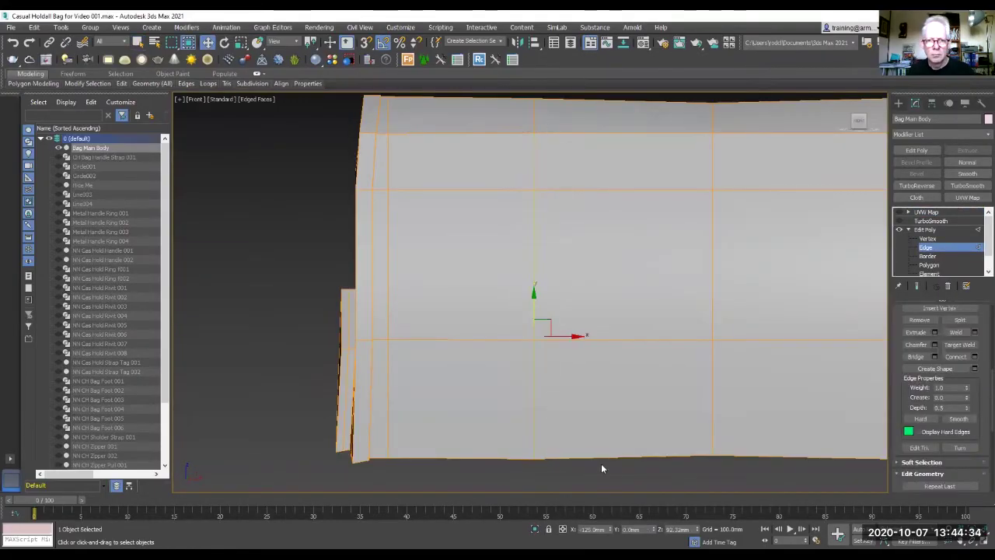
# - Create a linear strap path shape from the selected bag edges
pyautogui.moveTo(980, 357); pyautogui.dragTo(972, 424)
pyautogui.click(956, 434)
pyautogui.write('Strap Path 001')
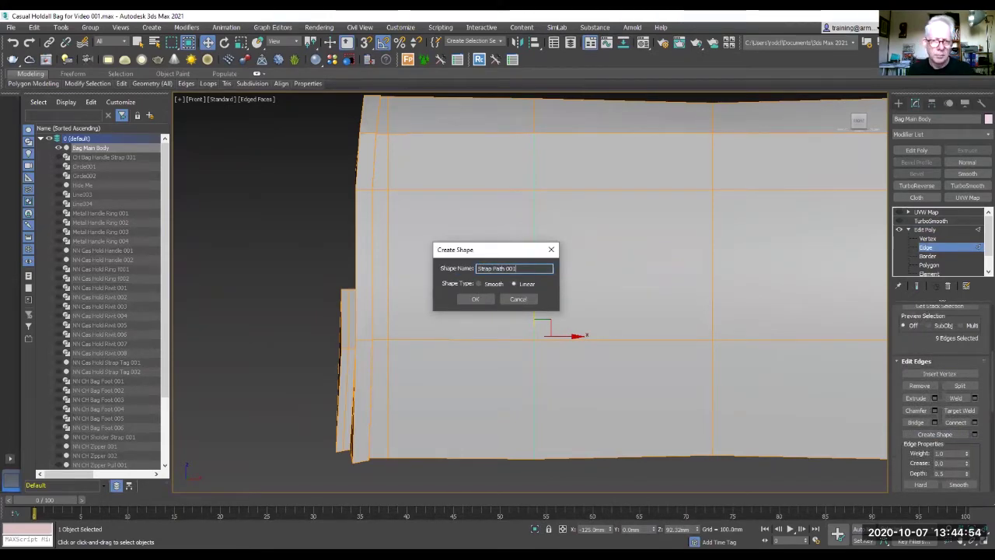
pyautogui.press('Return')
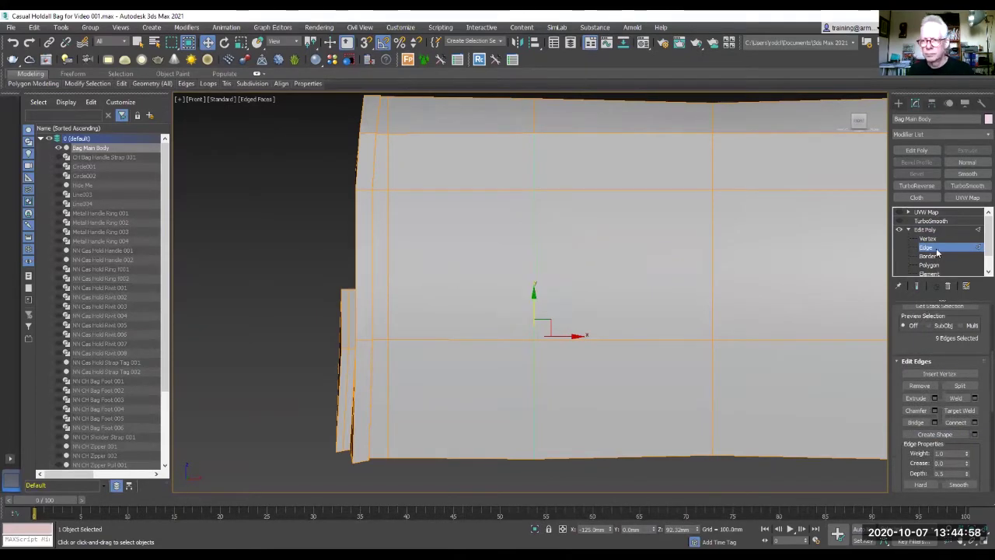
# - Select the new strap path spline and isolate it
pyautogui.click(532, 264)
pyautogui.rightClick(474, 264)
pyautogui.click(488, 181)
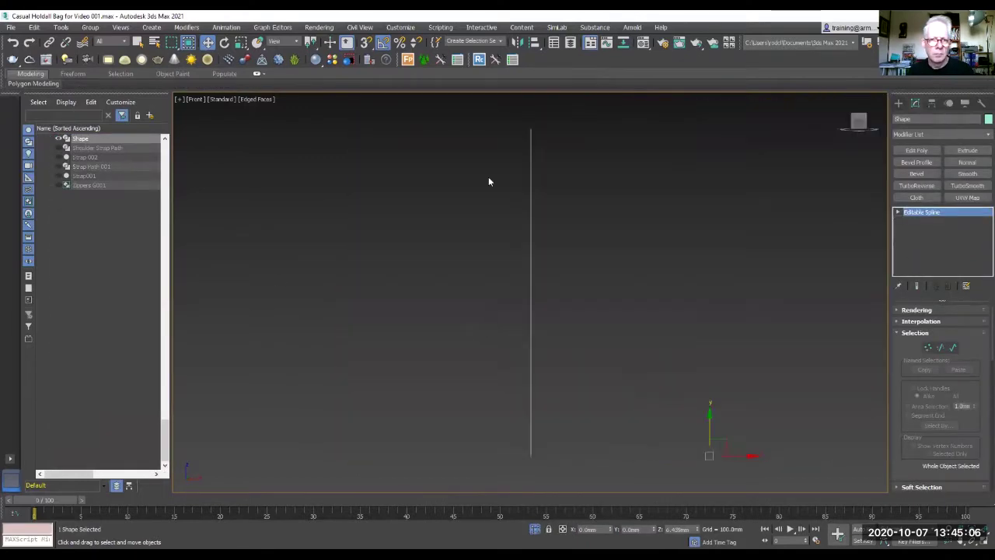
pyautogui.keyDown('alt'); pyautogui.moveTo(504, 327); pyautogui.dragTo(585, 368, button='middle'); pyautogui.keyUp('alt')
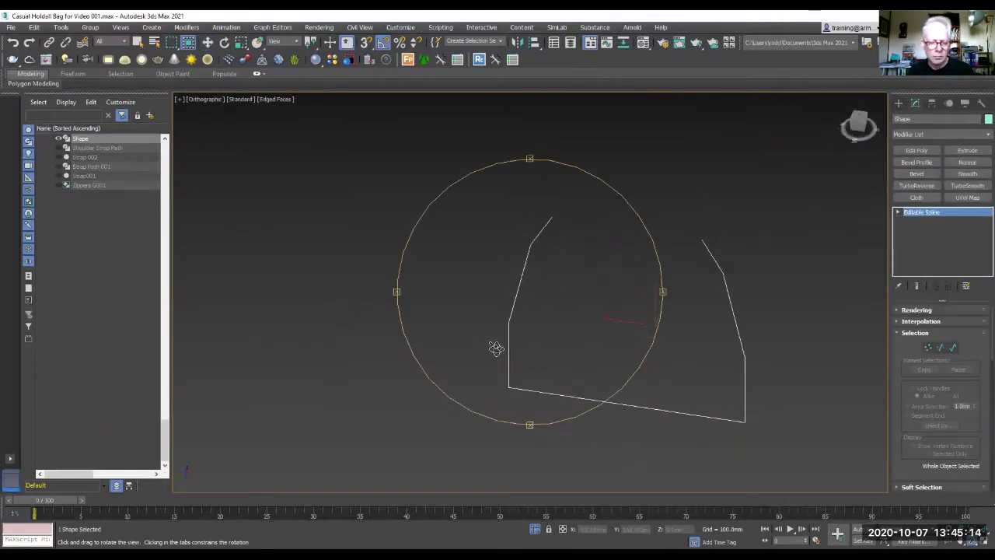
# - Pick the rectangle as the loft's cross-section shape along the strap path
pyautogui.press('t')
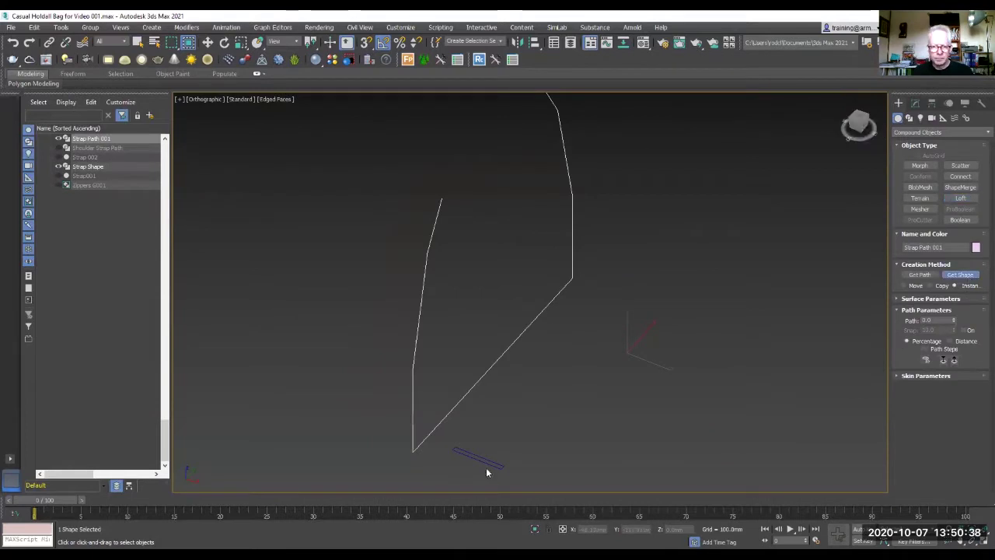
pyautogui.click(494, 462)
pyautogui.click(916, 103)
pyautogui.click(918, 221)
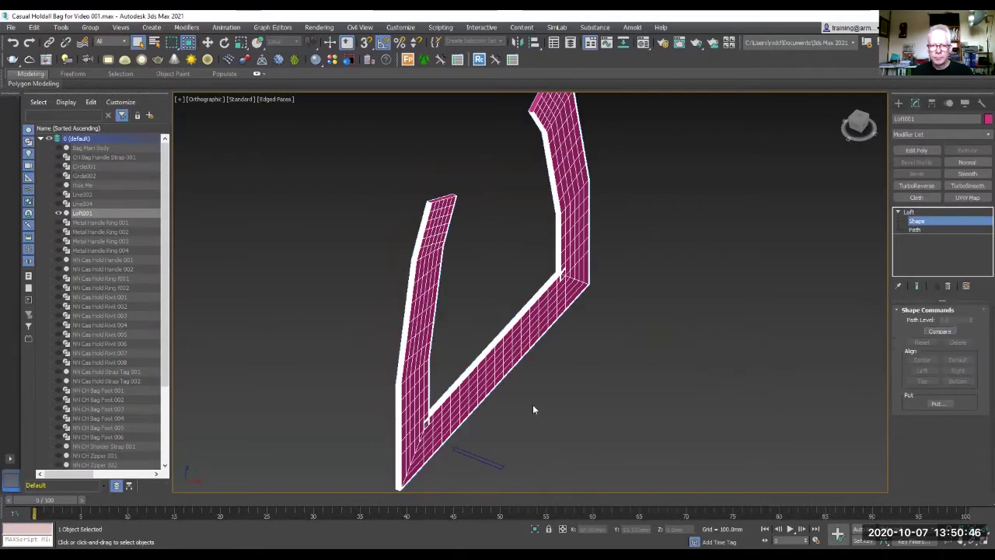
pyautogui.click(919, 213)
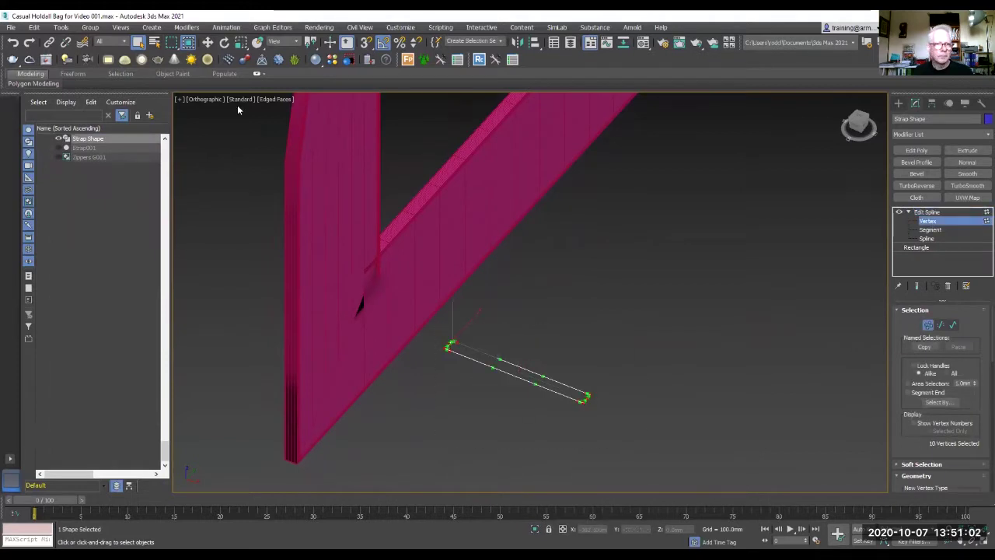
# - Rotate the strap's cross-section rectangle in Parent coordinates and inspect the strap
pyautogui.press('e')
pyautogui.click(276, 41)
pyautogui.click(299, 77)
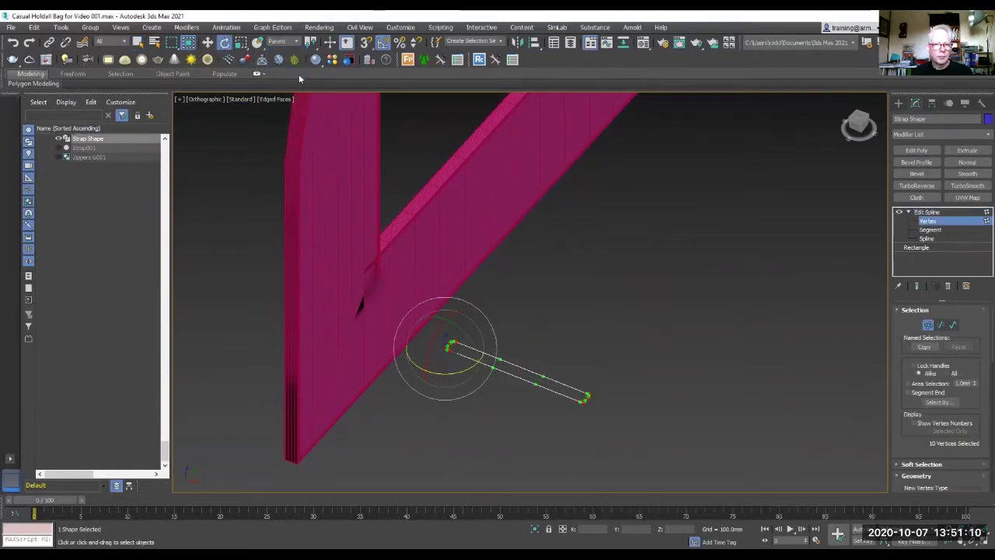
pyautogui.keyDown('alt'); pyautogui.moveTo(498, 366); pyautogui.dragTo(564, 381, button='middle'); pyautogui.keyUp('alt')
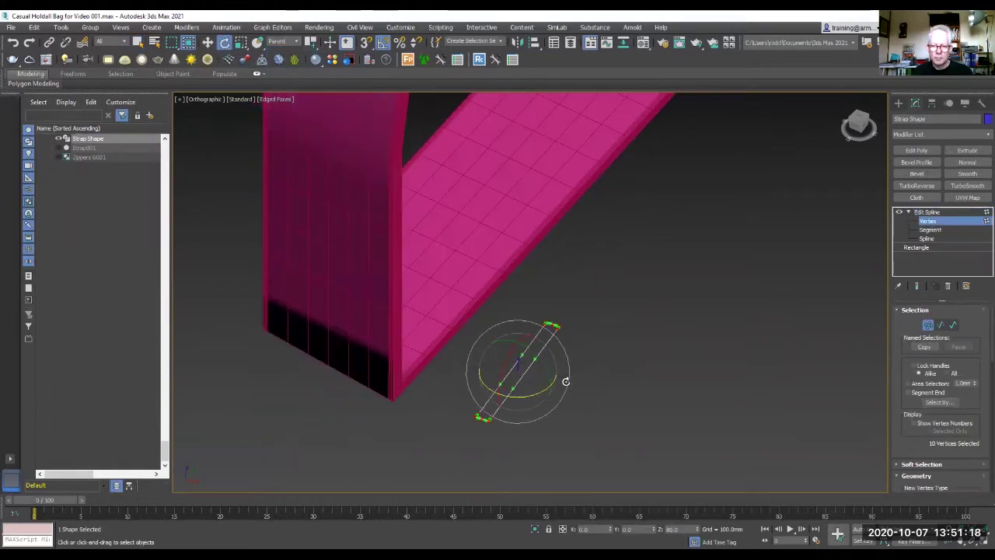
pyautogui.click(657, 346)
pyautogui.keyDown('alt'); pyautogui.moveTo(657, 346); pyautogui.dragTo(399, 405, button='middle'); pyautogui.keyUp('alt')
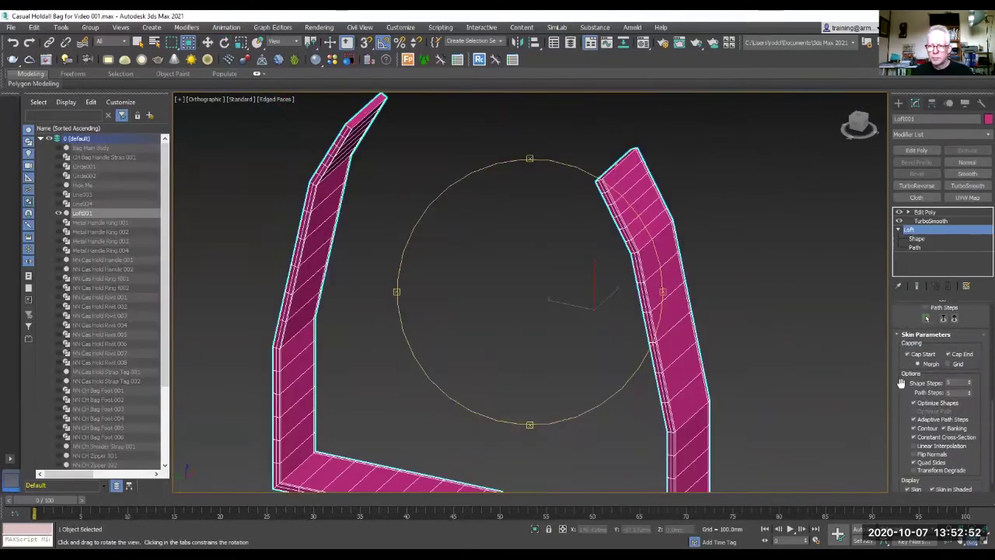
pyautogui.moveTo(614, 300); pyautogui.dragTo(765, 297)
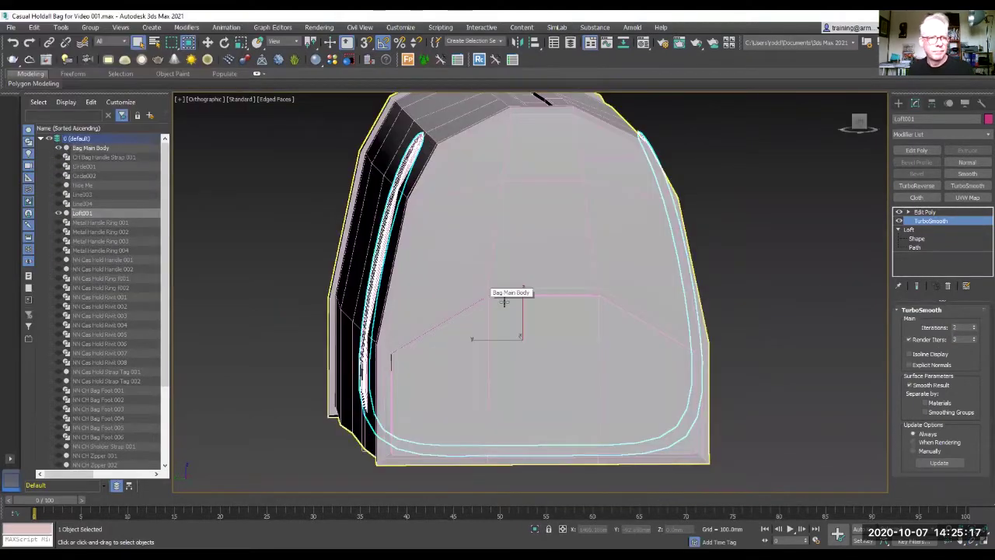
# - Move TurboSmooth above Edit Poly and select the strap's top end polygon
pyautogui.press('l')
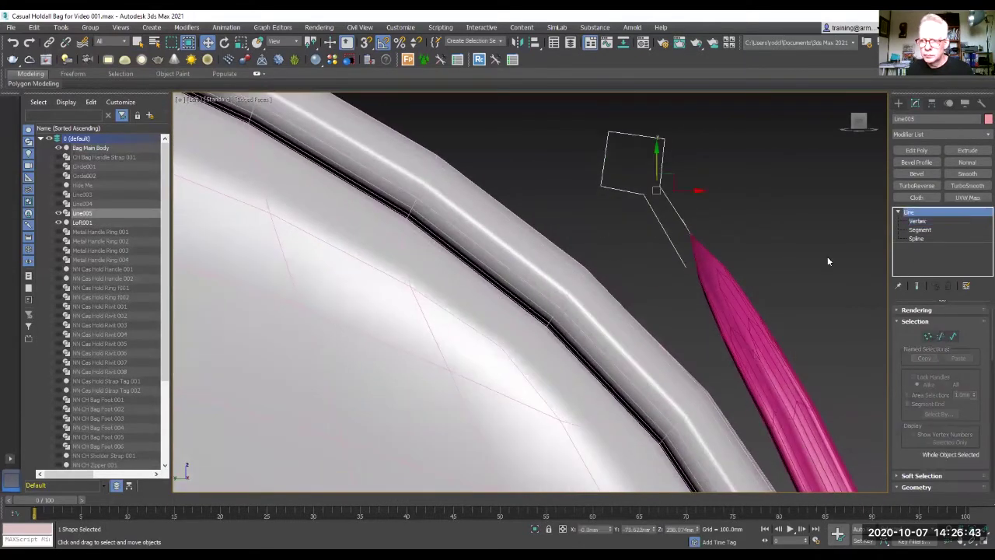
pyautogui.moveTo(931, 221); pyautogui.dragTo(931, 210)
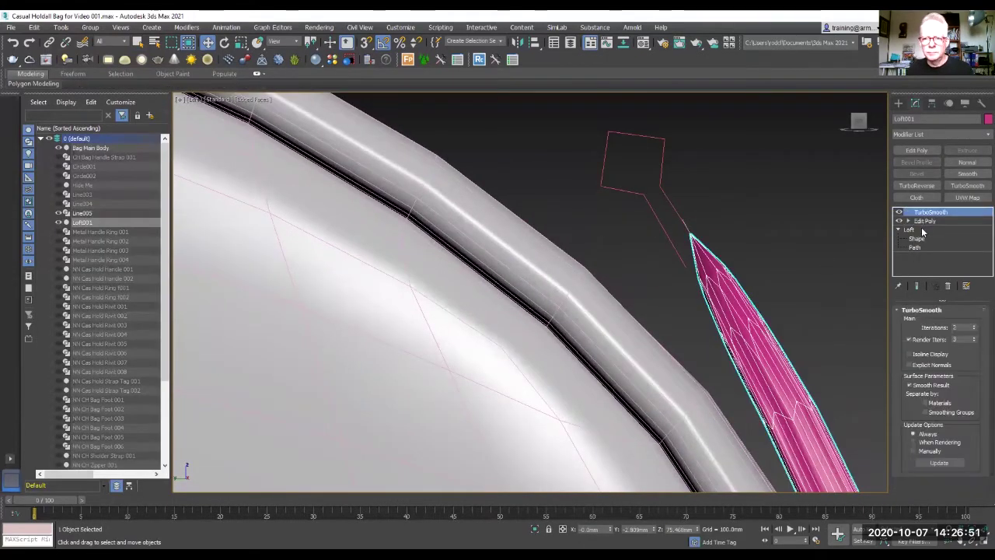
pyautogui.click(924, 221)
pyautogui.press('4')
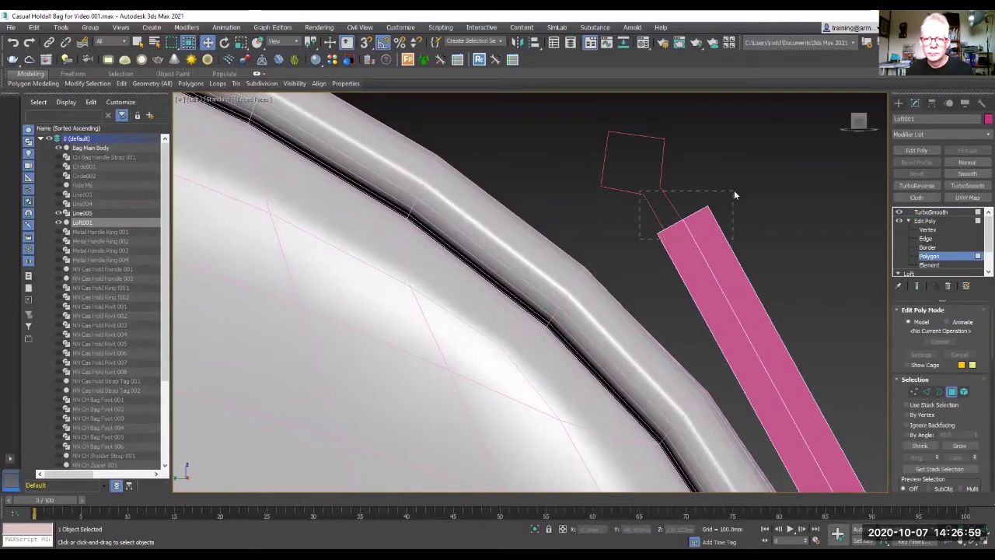
pyautogui.moveTo(735, 195); pyautogui.dragTo(733, 195)
pyautogui.scroll(-5, 937, 388)
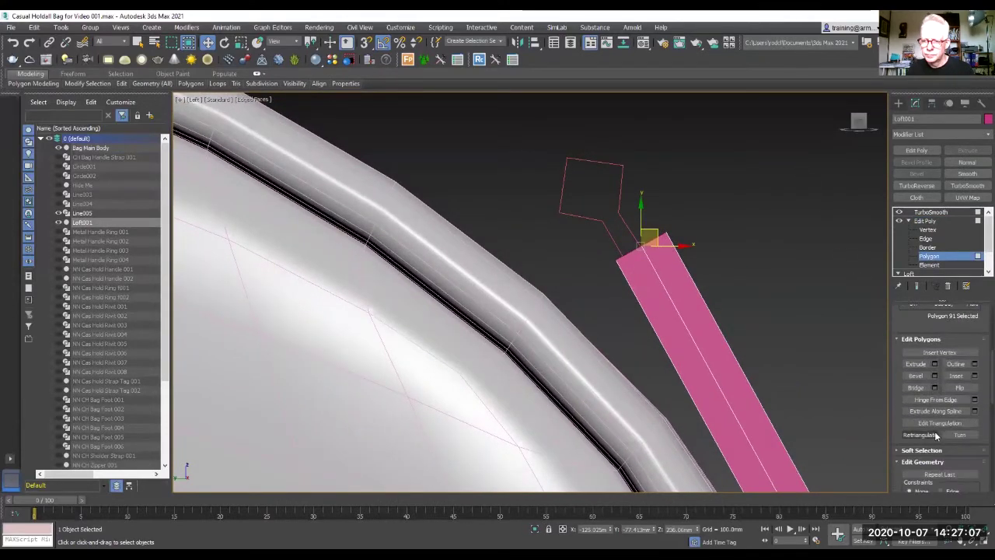
# - Extrude the strap's end polygon along the curved Line005 spline into a loop
pyautogui.click(975, 412)
pyautogui.click(542, 344)
pyautogui.click(562, 187)
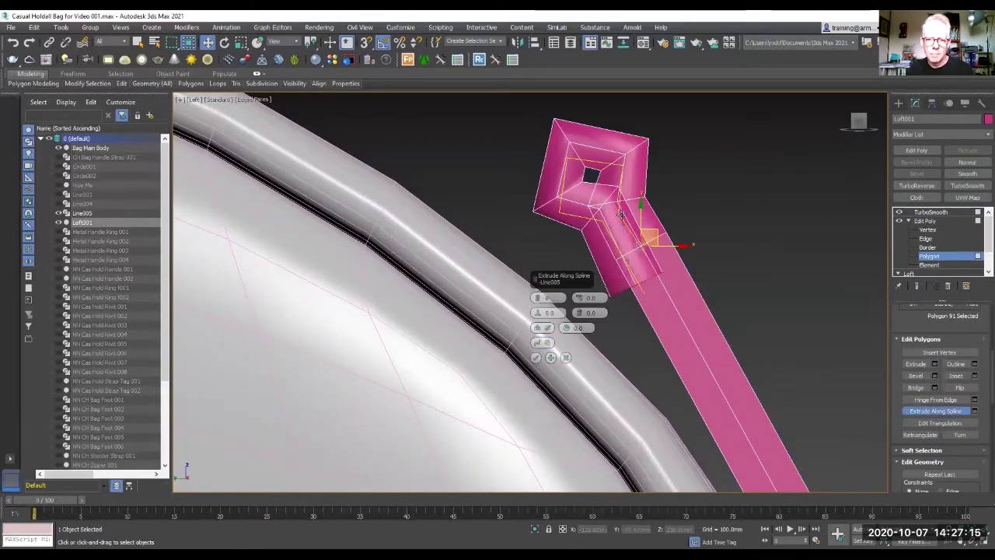
pyautogui.click(536, 359)
pyautogui.moveTo(623, 257); pyautogui.dragTo(652, 326)
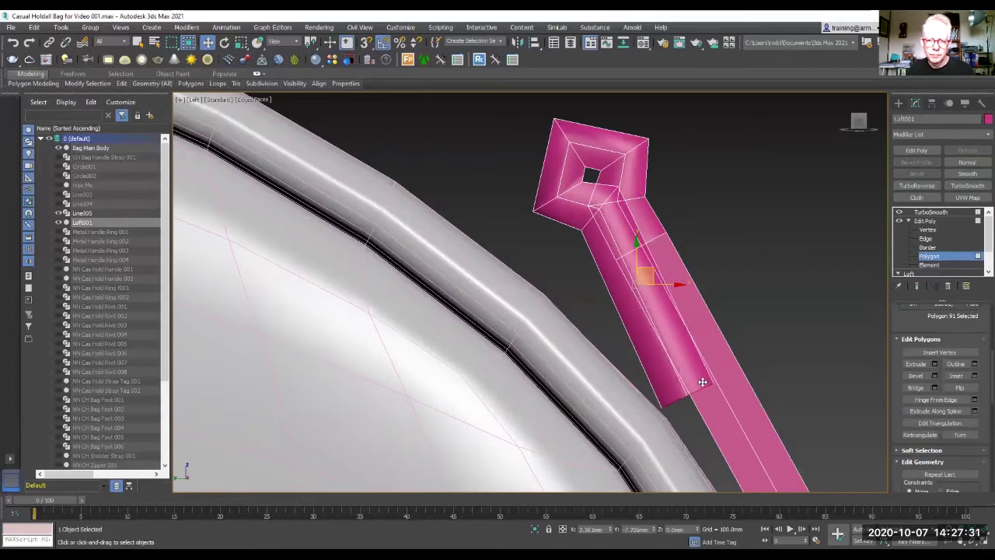
pyautogui.press('1')
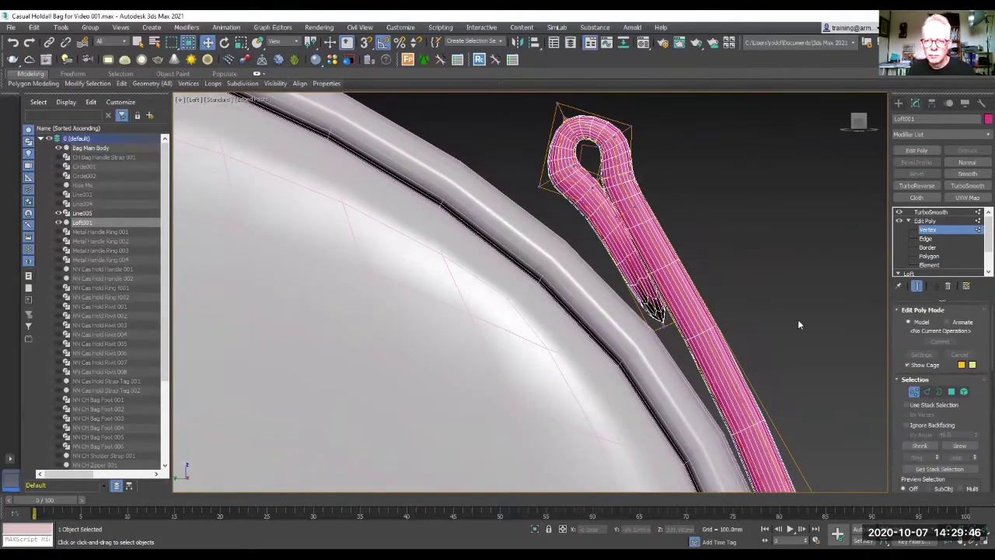
pyautogui.click(677, 220)
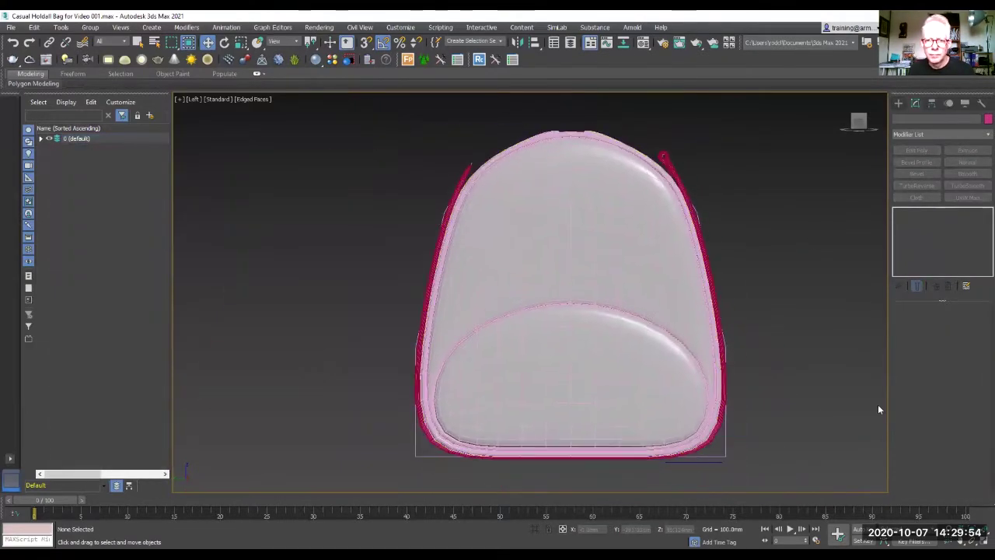
pyautogui.click(955, 136)
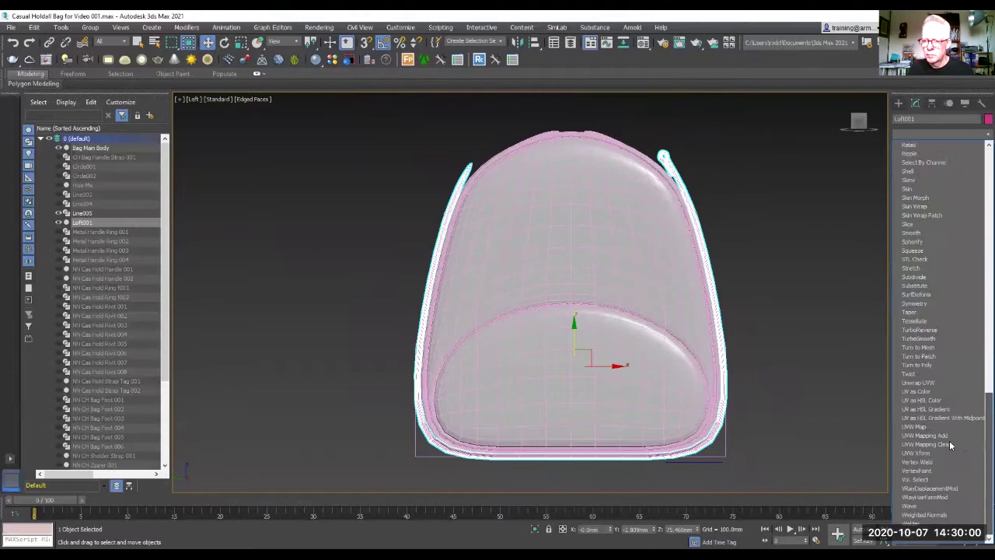
# - Add a Symmetry modifier and move its mirror plane to the bag's centre
pyautogui.click(949, 302)
pyautogui.press('1')
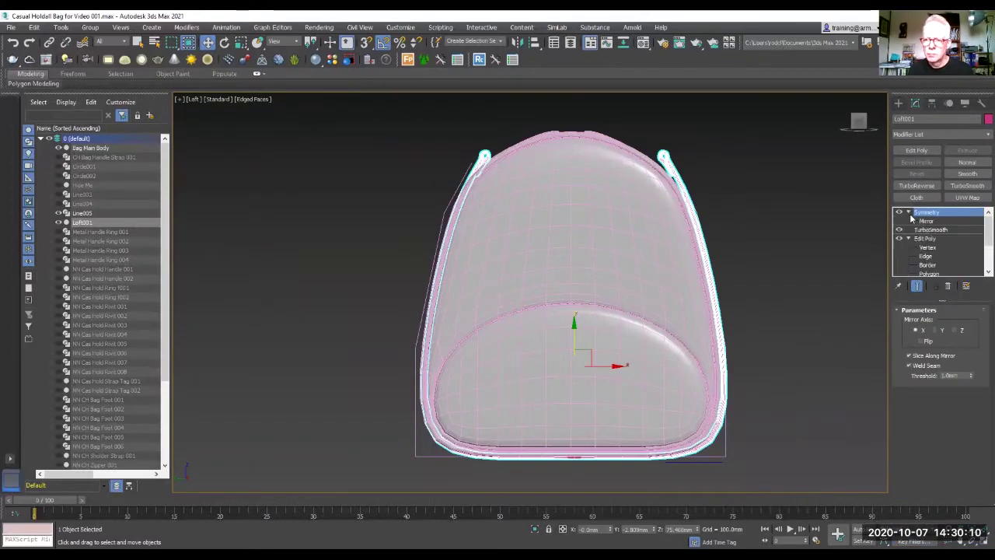
pyautogui.moveTo(610, 365); pyautogui.dragTo(605, 364)
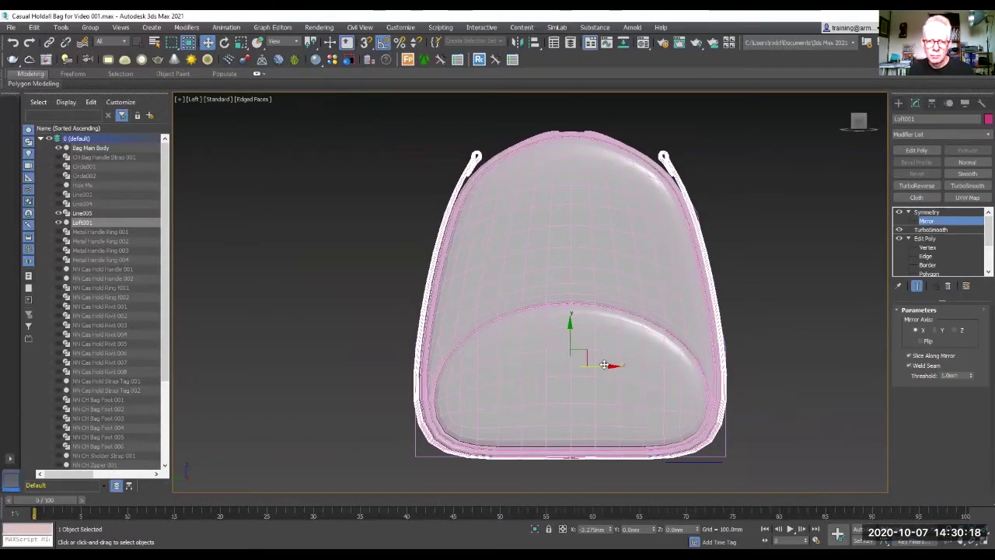
pyautogui.press('1')
# - Adjust the strap's pivot position with the Move Transform Type-In
pyautogui.click(915, 103)
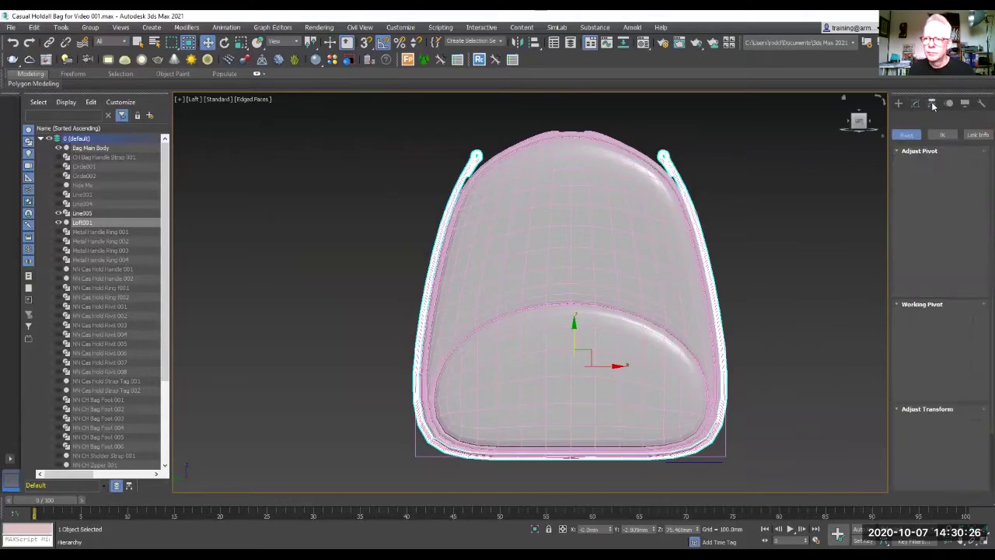
pyautogui.press('F12')
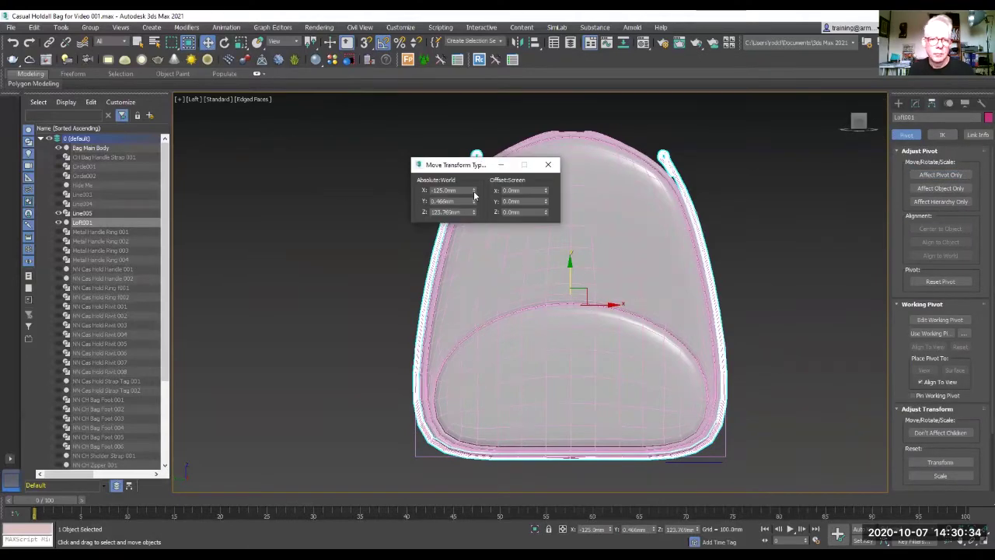
pyautogui.click(550, 168)
pyautogui.click(792, 240)
# - Shift-copy the strap across to the bag's right side
pyautogui.press('f')
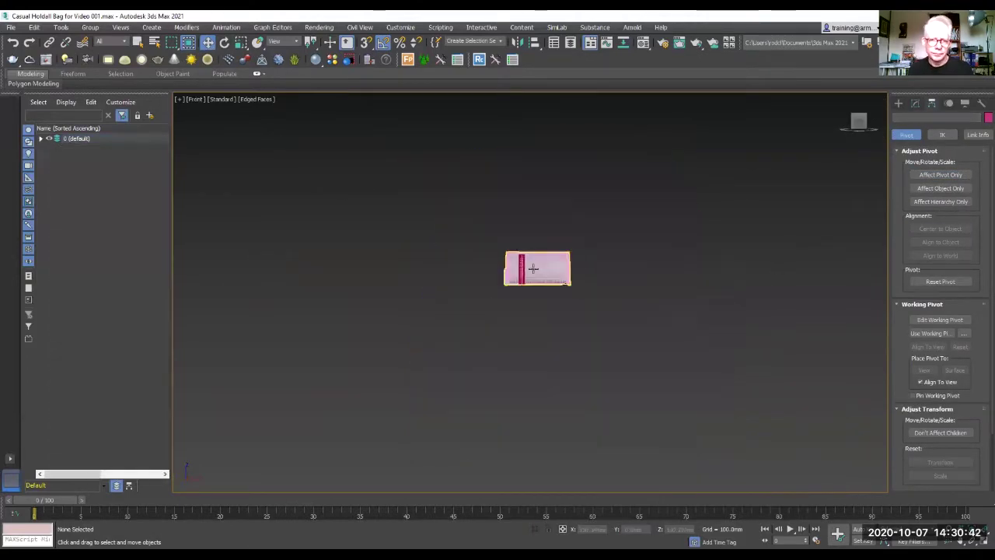
pyautogui.press('z')
pyautogui.click(463, 356)
pyautogui.keyDown('shift'); pyautogui.moveTo(500, 273); pyautogui.dragTo(671, 289); pyautogui.keyUp('shift')
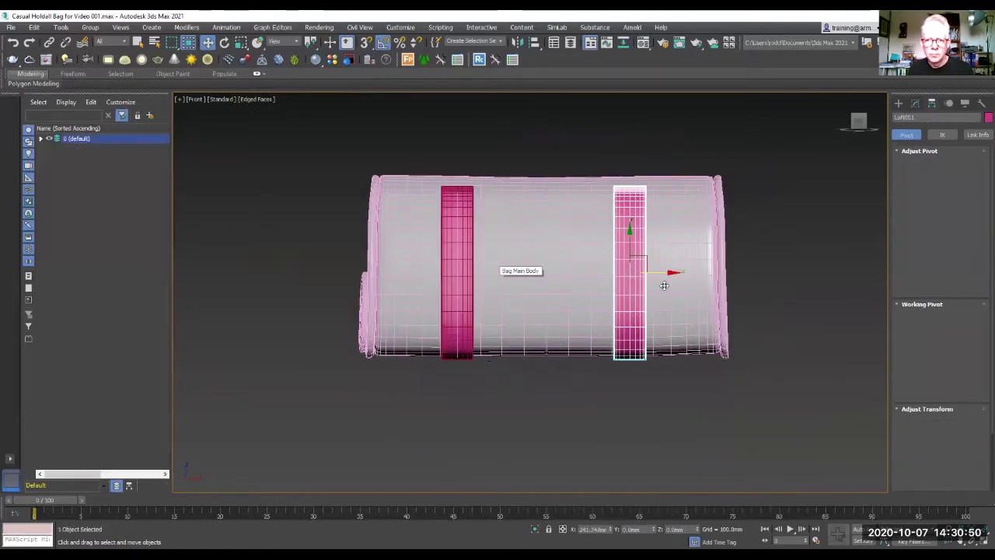
pyautogui.click(835, 260)
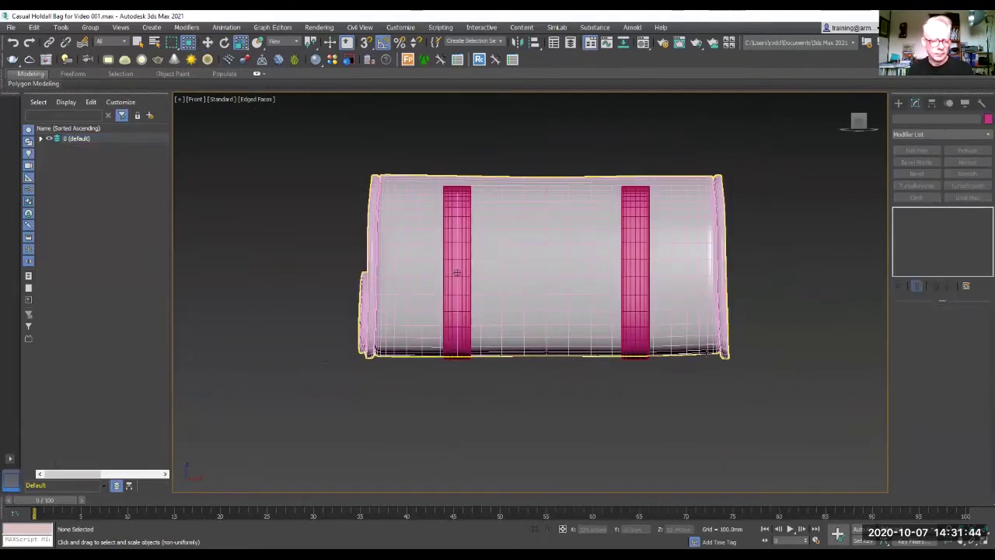
pyautogui.moveTo(835, 260)
pyautogui.keyDown('alt'); pyautogui.mouseDown(button='middle')
pyautogui.moveTo(618, 311)
pyautogui.moveTo(648, 330)
pyautogui.mouseUp(button='middle'); pyautogui.keyUp('alt')
pyautogui.scroll(-3, 648, 330)
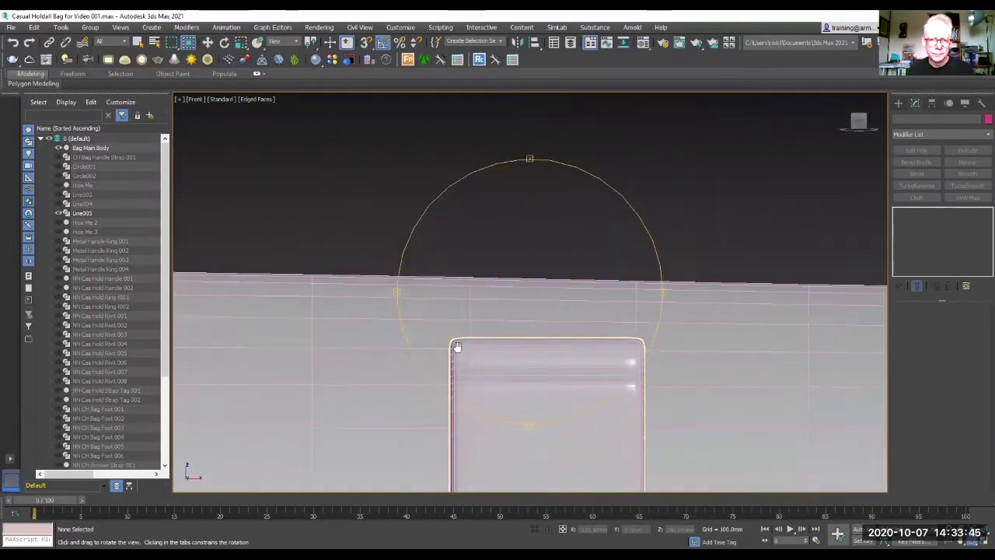
# - Draw a rectangle above the strap top sized 30 mm long by 38 mm wide
pyautogui.moveTo(440, 282); pyautogui.dragTo(651, 195)
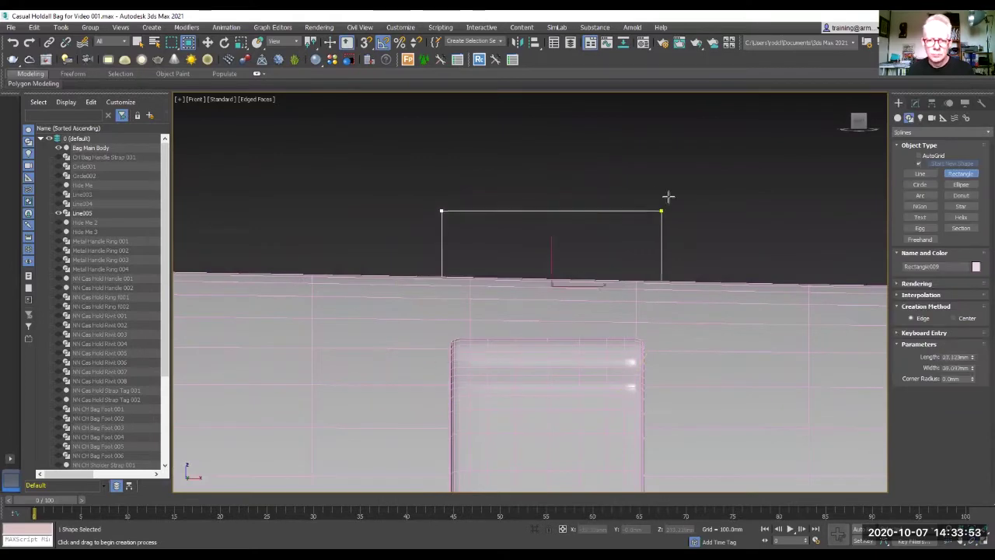
pyautogui.scroll(-2, 531, 382)
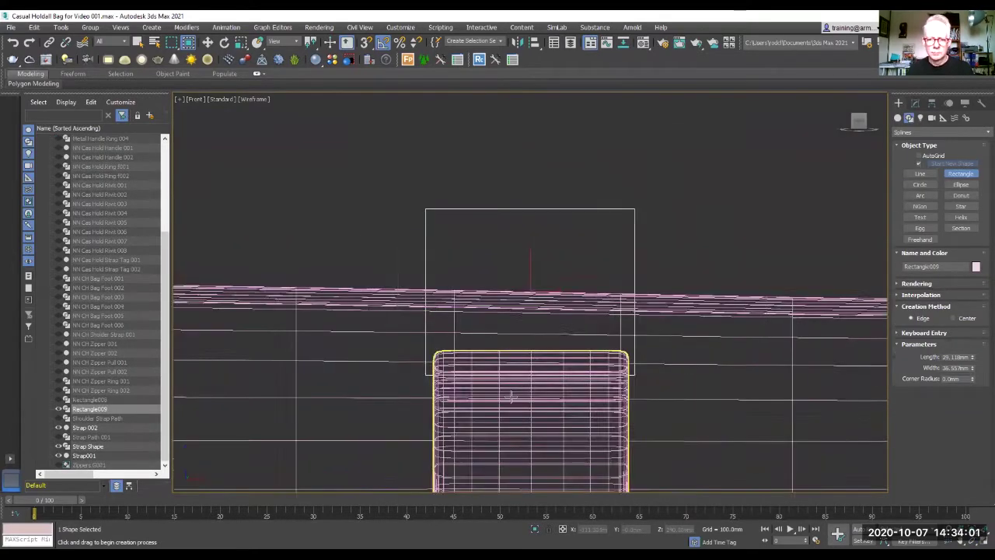
pyautogui.moveTo(531, 382); pyautogui.dragTo(481, 360, button='middle')
pyautogui.write('36')
pyautogui.press('Return')
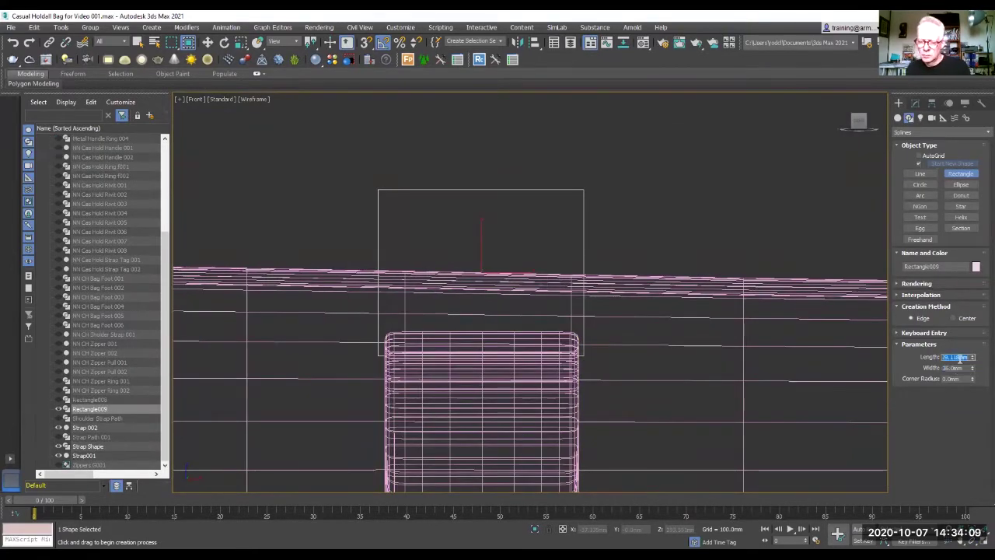
pyautogui.write('30')
pyautogui.press('Return')
pyautogui.write('8')
pyautogui.press('Return')
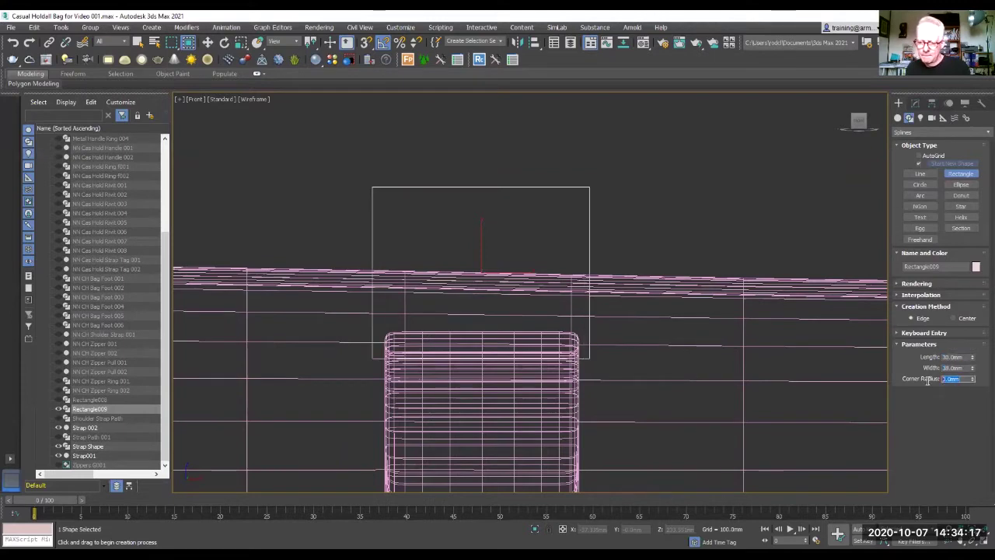
pyautogui.write('2')
# - Enable viewport rendering on the rectangle and mirror it as instanced handle loops
pyautogui.click(913, 283)
pyautogui.click(906, 245)
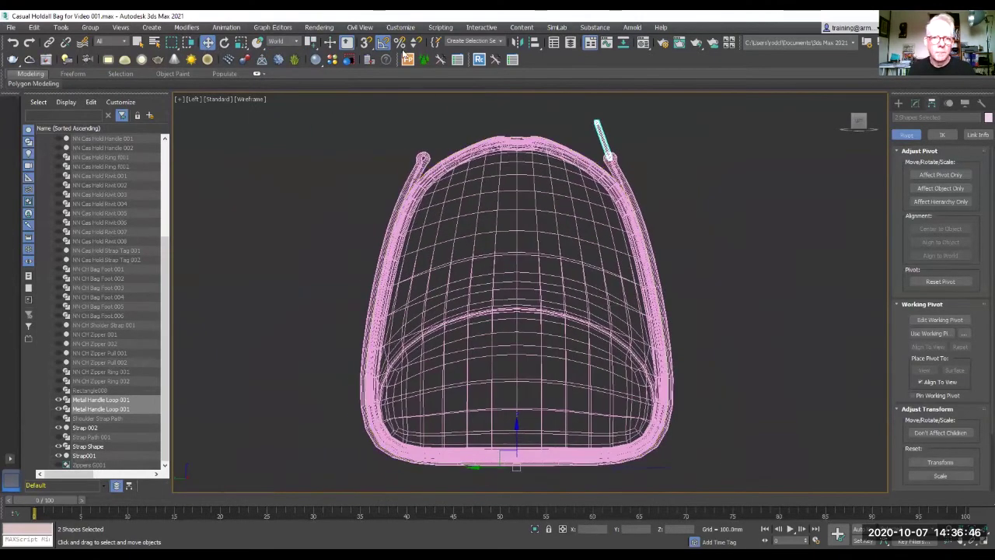
pyautogui.click(517, 44)
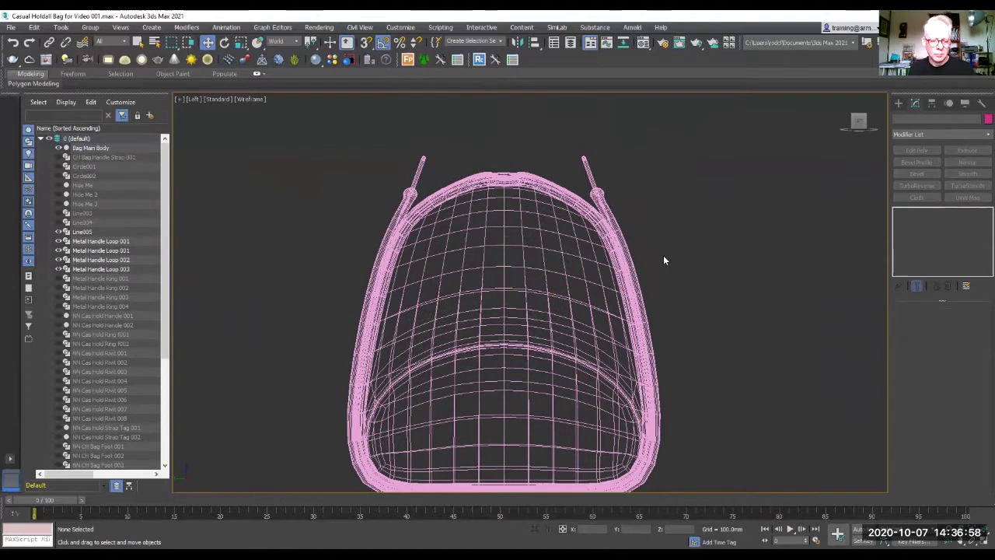
pyautogui.press('f')
pyautogui.scroll(4, 547, 351)
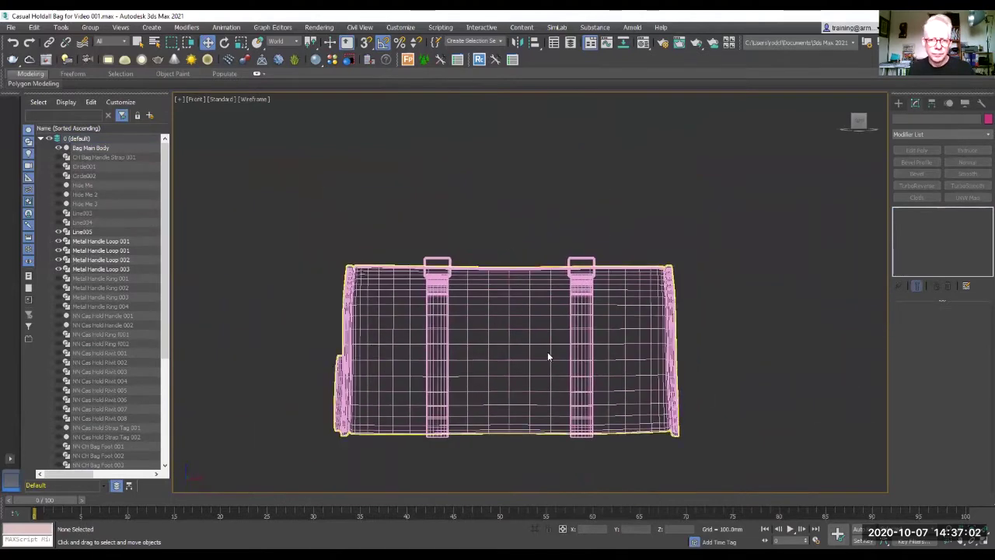
pyautogui.moveTo(507, 315); pyautogui.dragTo(568, 291)
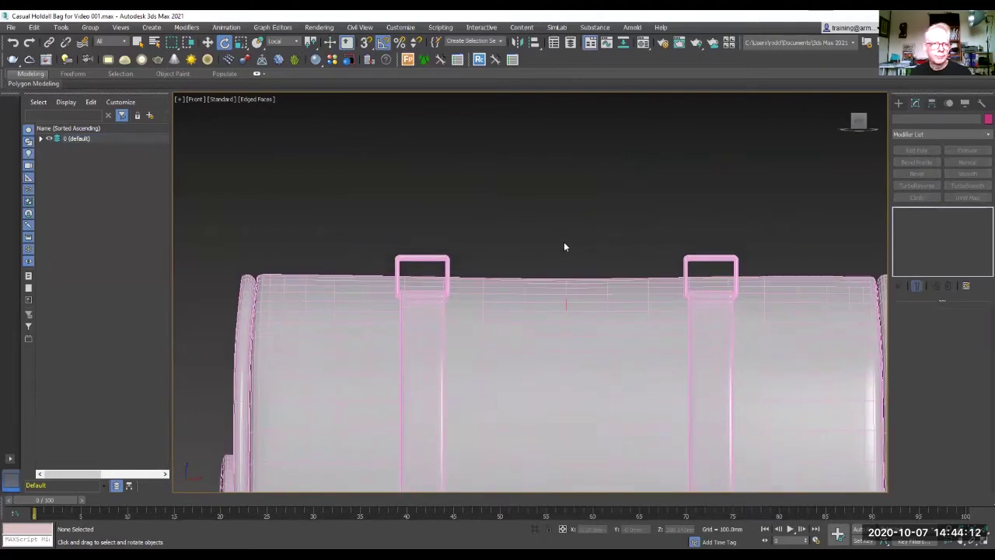
# - Create a 15×77×15 mm box centred above the bag's handle loops
pyautogui.click(958, 173)
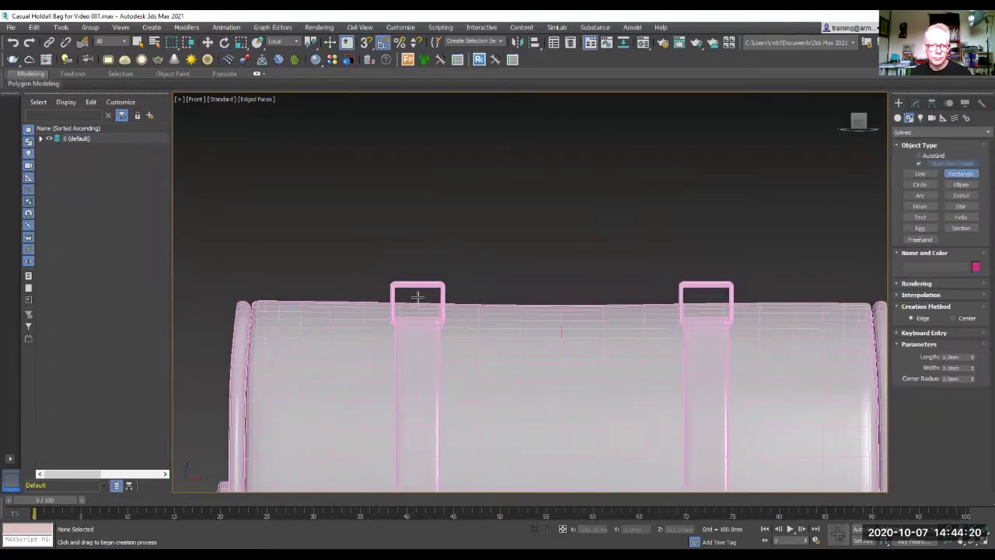
pyautogui.moveTo(418, 296)
pyautogui.mouseDown()
pyautogui.moveTo(705, 187)
pyautogui.moveTo(704, 149)
pyautogui.mouseUp()
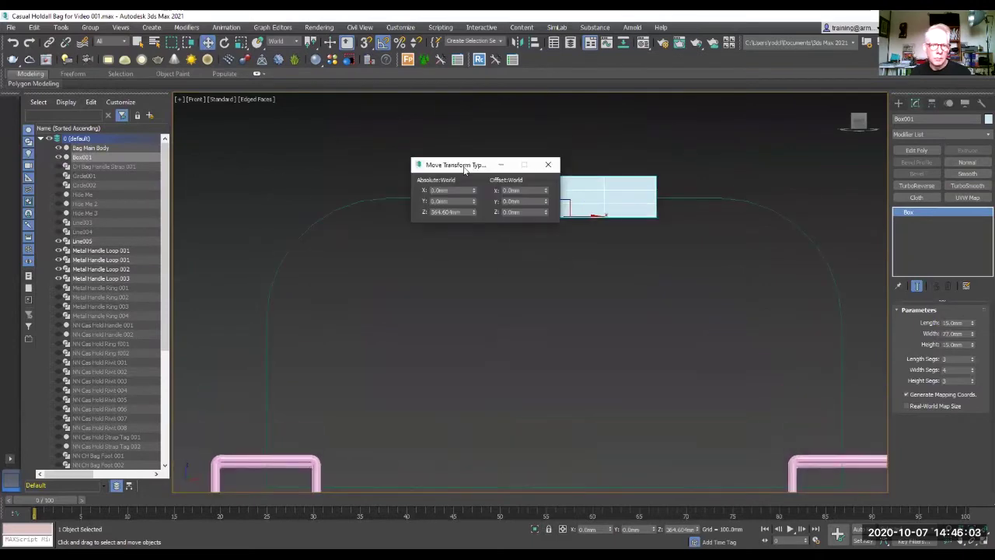
pyautogui.moveTo(465, 166); pyautogui.dragTo(326, 144)
pyautogui.click(409, 142)
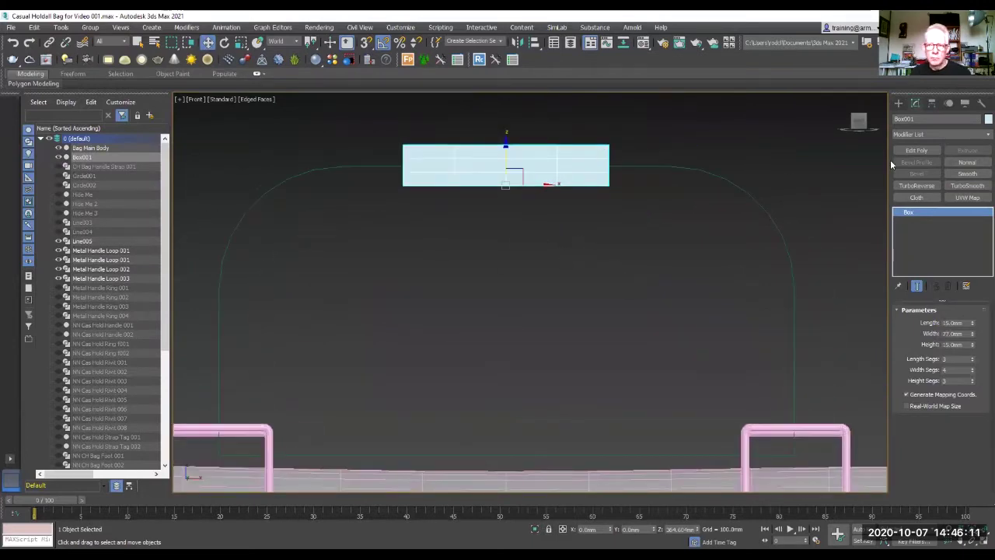
# - Add Edit Poly and scale the corner vertices inward in Left view for an octagonal profile
pyautogui.click(902, 152)
pyautogui.press('p')
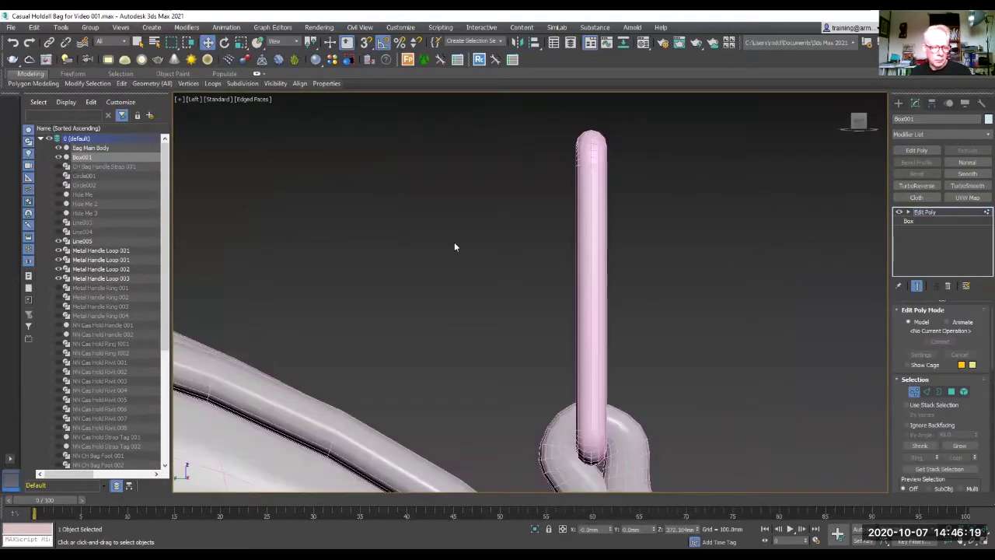
pyautogui.press('l')
pyautogui.press('z')
pyautogui.click(138, 42)
pyautogui.moveTo(353, 114); pyautogui.dragTo(383, 145)
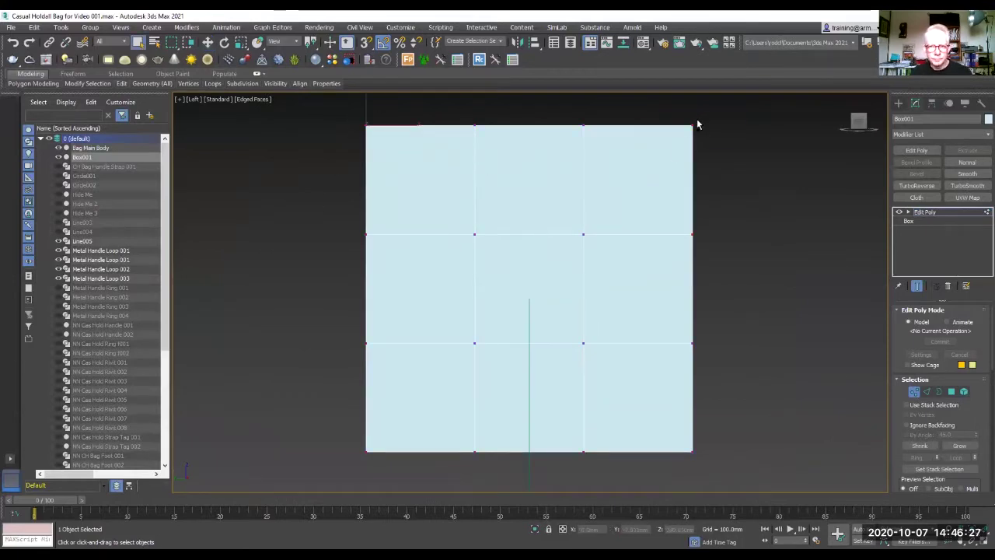
pyautogui.click(286, 42)
pyautogui.click(284, 50)
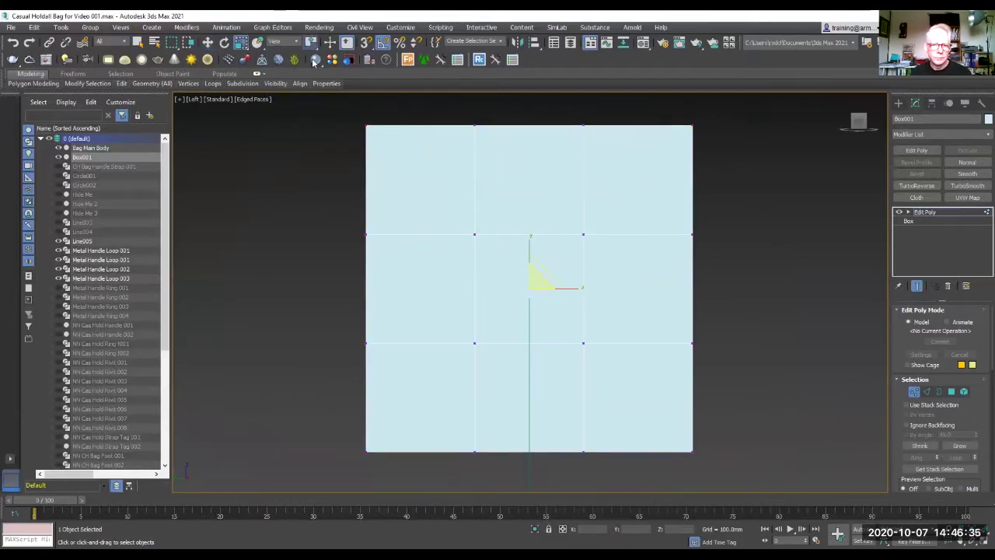
pyautogui.moveTo(532, 263); pyautogui.dragTo(530, 275)
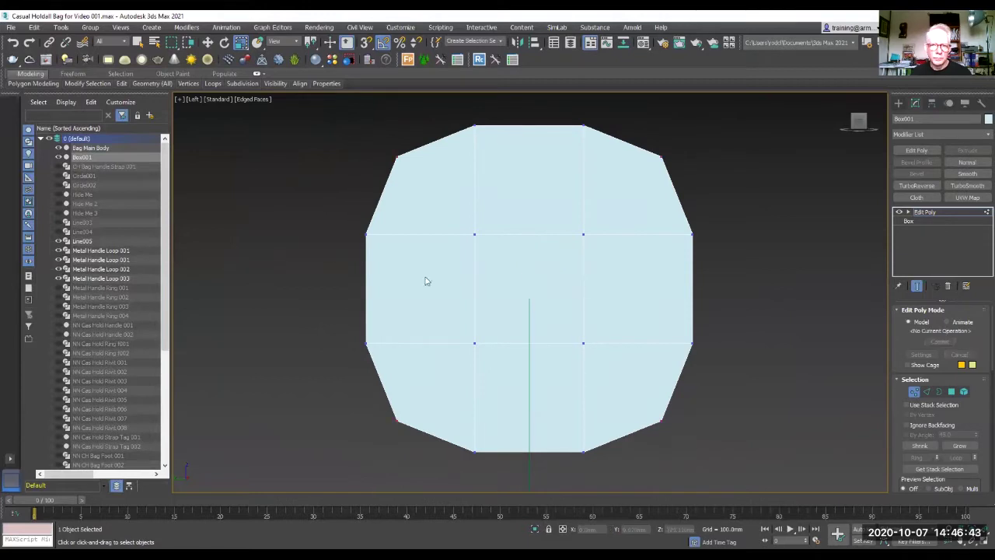
# - Draw Line006 from the box's right end down to the loop and fillet its corner
pyautogui.press('1')
pyautogui.press('f')
pyautogui.click(899, 103)
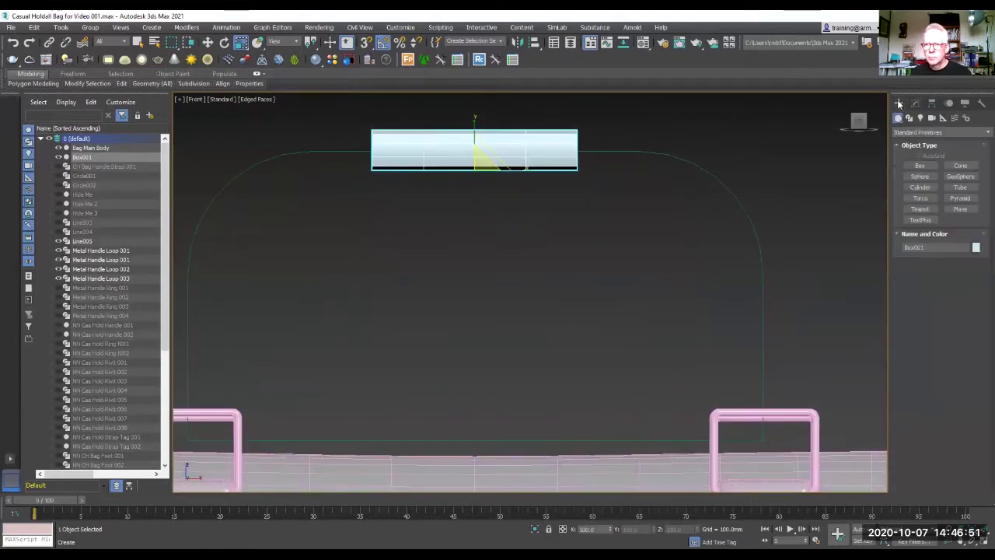
pyautogui.click(910, 118)
pyautogui.click(921, 174)
pyautogui.click(579, 150)
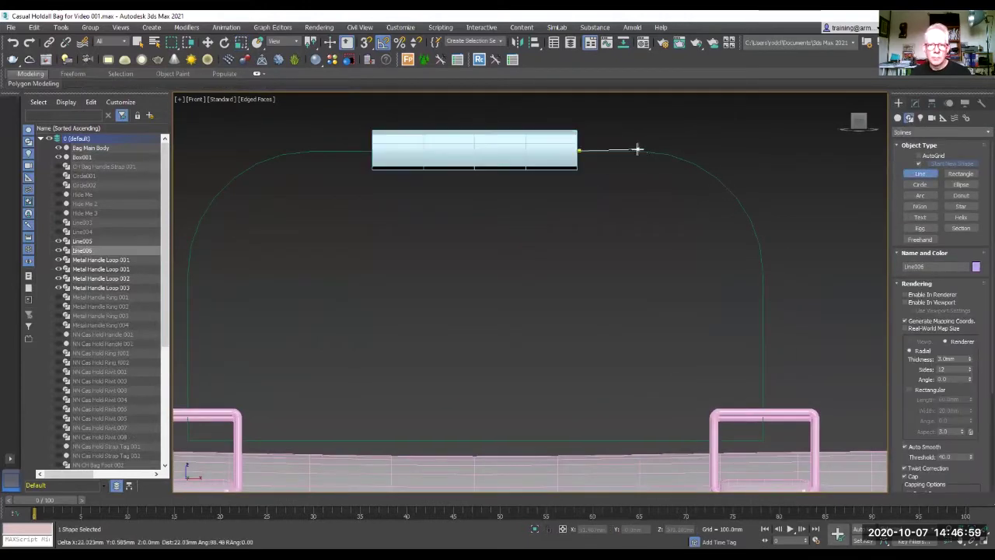
pyautogui.click(638, 151)
pyautogui.click(762, 273)
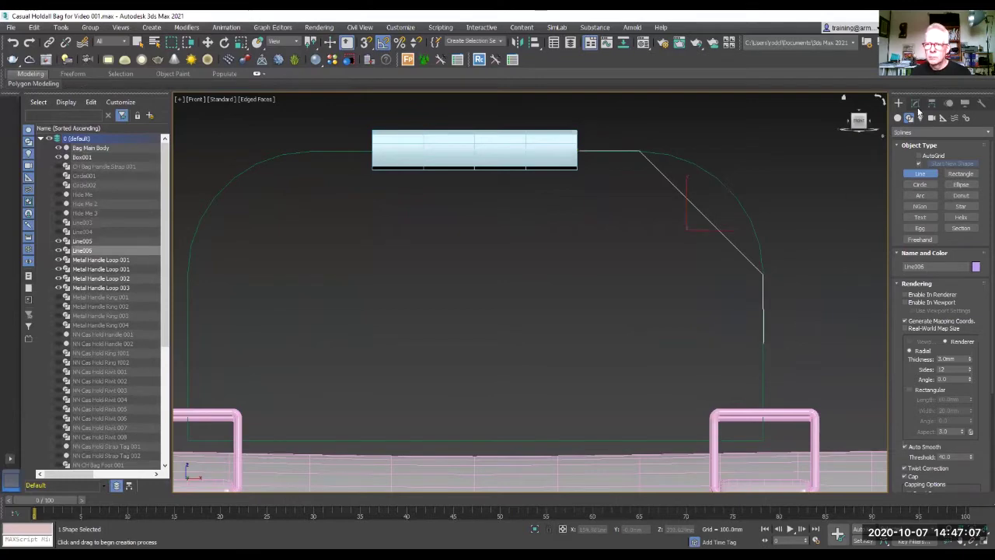
pyautogui.click(915, 103)
pyautogui.press('1')
pyautogui.moveTo(619, 129)
pyautogui.mouseDown()
pyautogui.moveTo(682, 190)
pyautogui.moveTo(711, 150)
pyautogui.mouseUp()
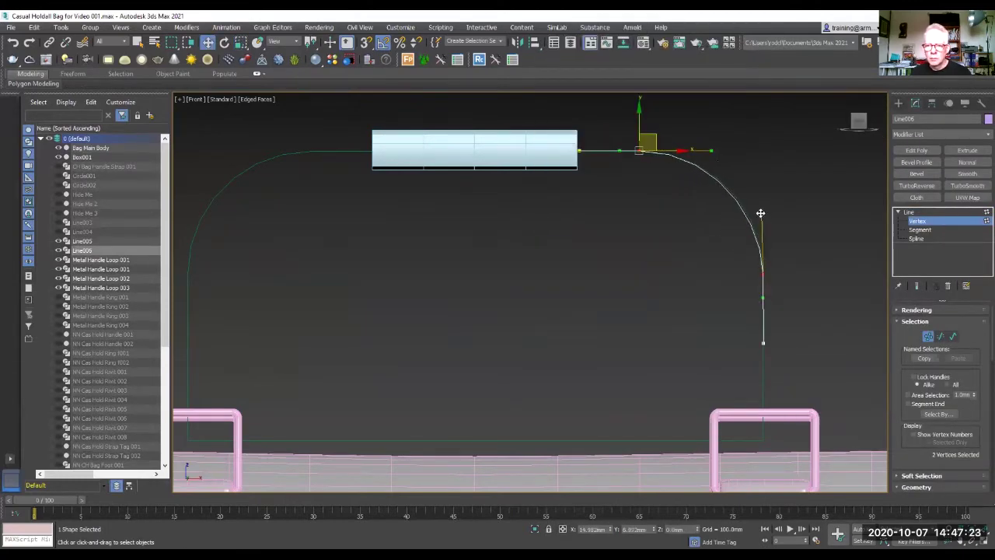
# - Extrude Box001's right end polygons along the curved line with extra segments
pyautogui.click(918, 212)
pyautogui.click(533, 152)
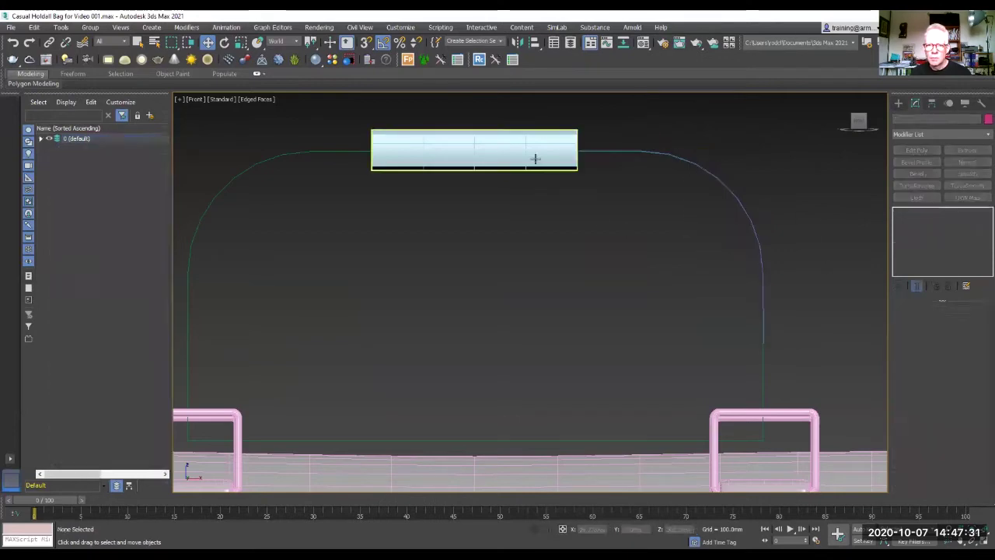
pyautogui.press('4')
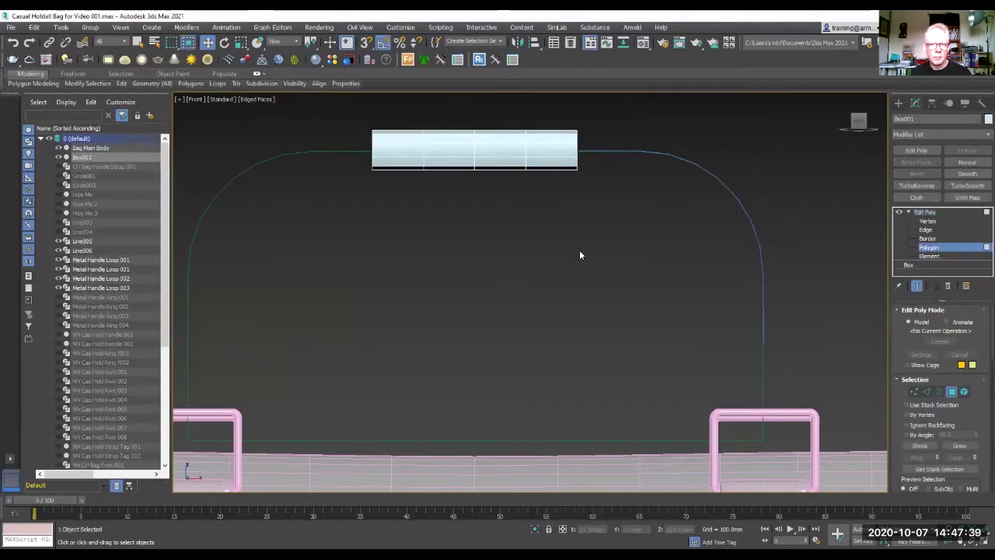
pyautogui.moveTo(580, 249); pyautogui.dragTo(571, 117)
pyautogui.scroll(-1, 941, 404)
pyautogui.click(975, 393)
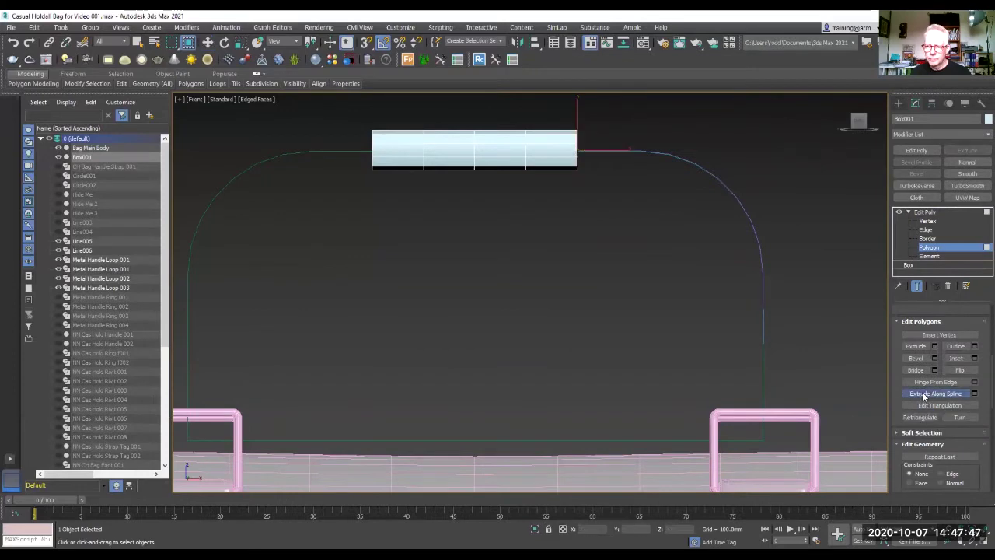
pyautogui.click(675, 161)
pyautogui.moveTo(519, 210); pyautogui.dragTo(519, 207)
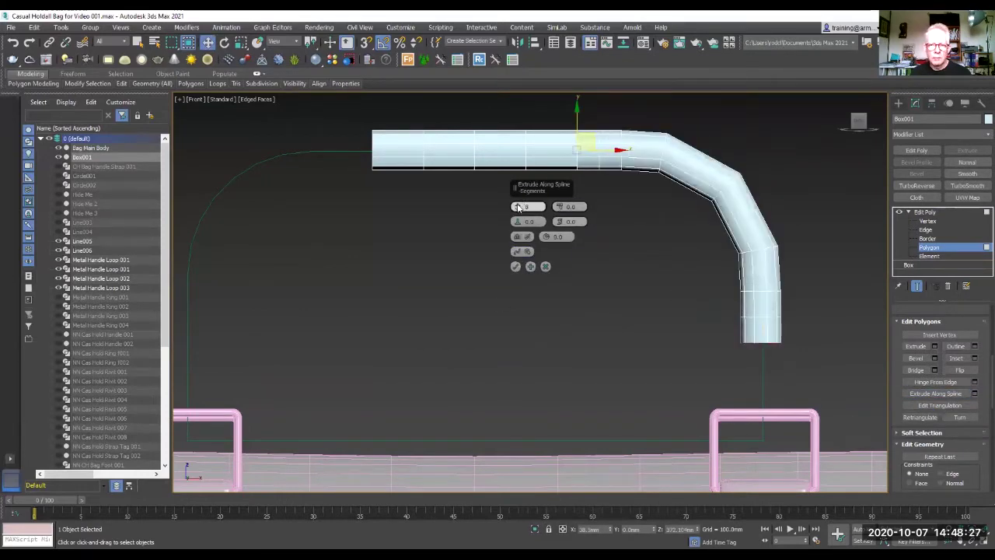
pyautogui.click(517, 268)
# - Add TurboSmooth and extrude along the path leading down to the loop
pyautogui.click(964, 187)
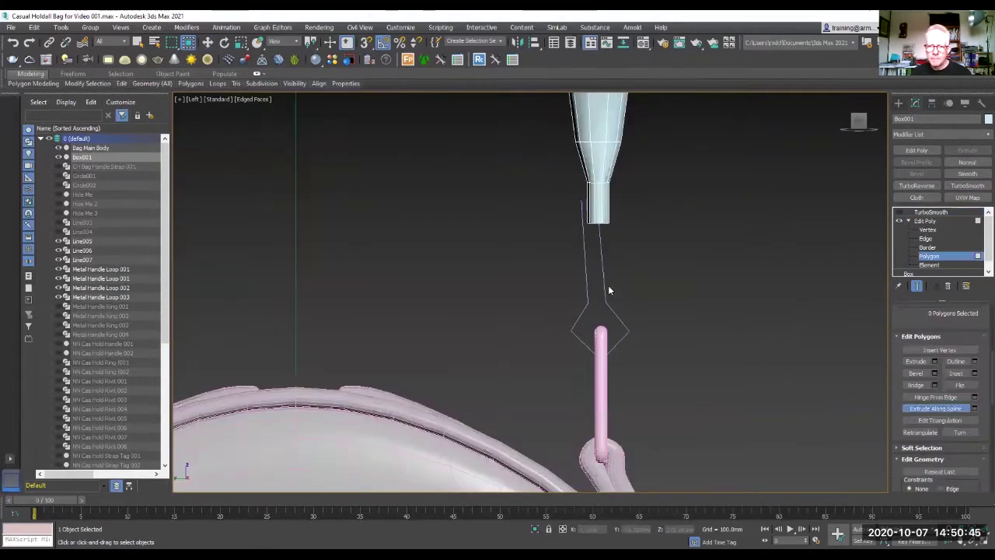
pyautogui.click(974, 409)
pyautogui.click(518, 252)
pyautogui.click(606, 292)
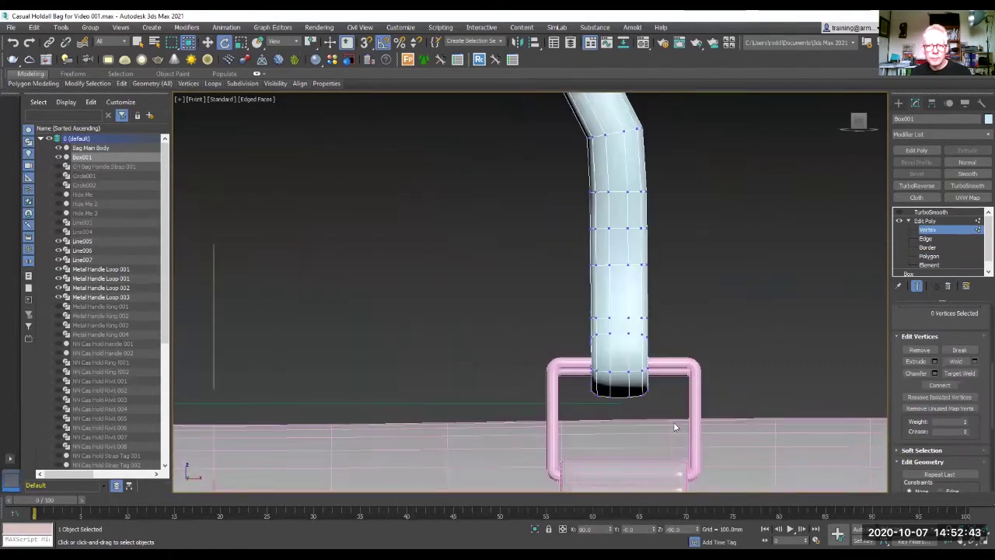
# - Scale the handle's lower-end vertices in X to widen it around the loop
pyautogui.moveTo(618, 214); pyautogui.dragTo(619, 215)
pyautogui.press('r')
pyautogui.moveTo(595, 307); pyautogui.dragTo(646, 309)
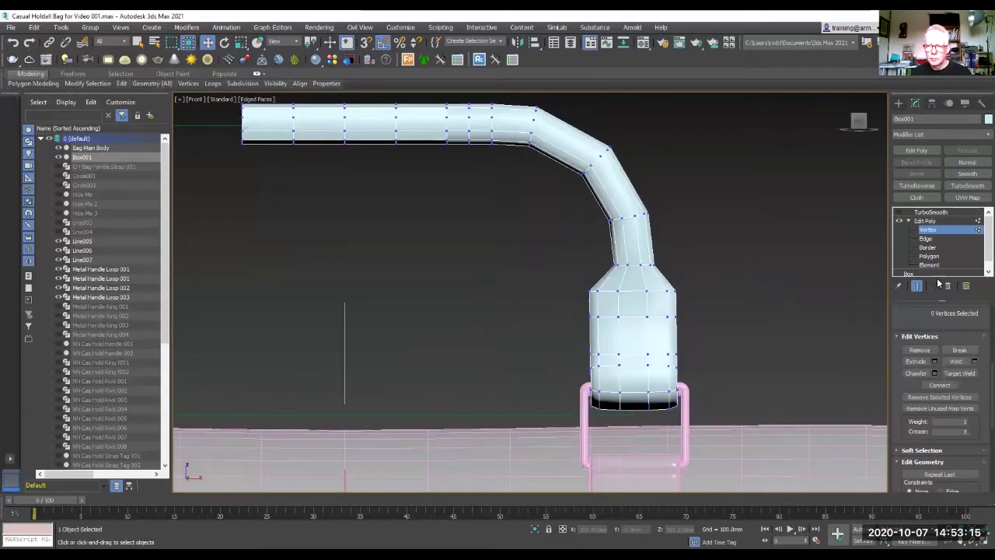
pyautogui.click(929, 256)
pyautogui.moveTo(544, 296)
pyautogui.keyDown('alt'); pyautogui.mouseDown(button='middle')
pyautogui.moveTo(646, 295)
pyautogui.moveTo(200, 124)
pyautogui.mouseUp(button='middle'); pyautogui.keyUp('alt')
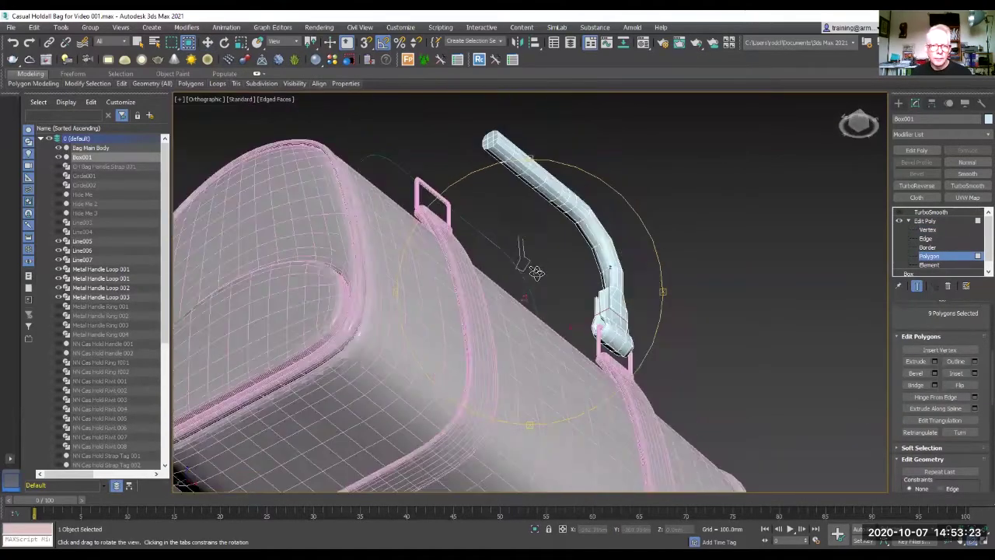
# - Extrude the handle's underside polygons by 1.933 mm to form a ridge
pyautogui.rightClick(433, 154)
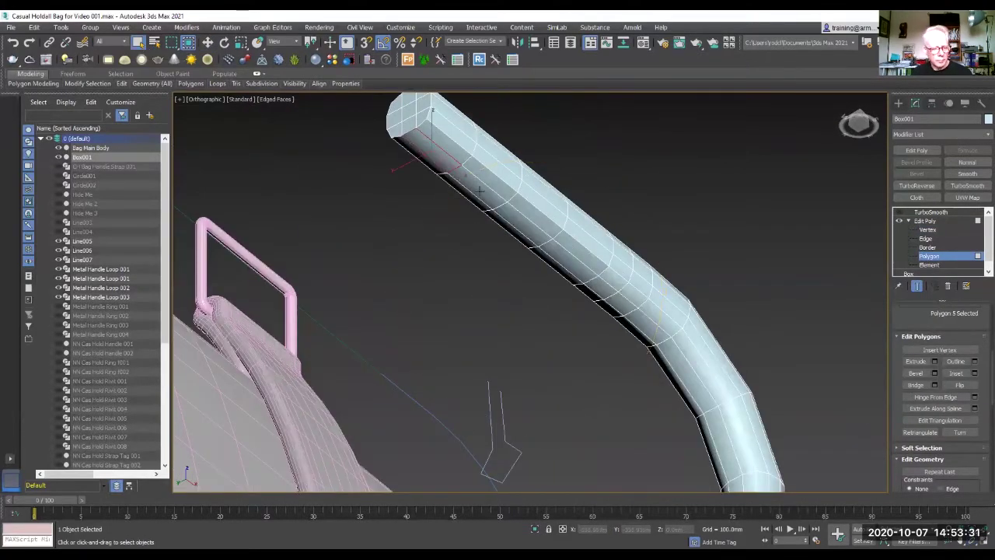
pyautogui.keyDown('alt'); pyautogui.moveTo(572, 262); pyautogui.dragTo(651, 315, button='middle'); pyautogui.keyUp('alt')
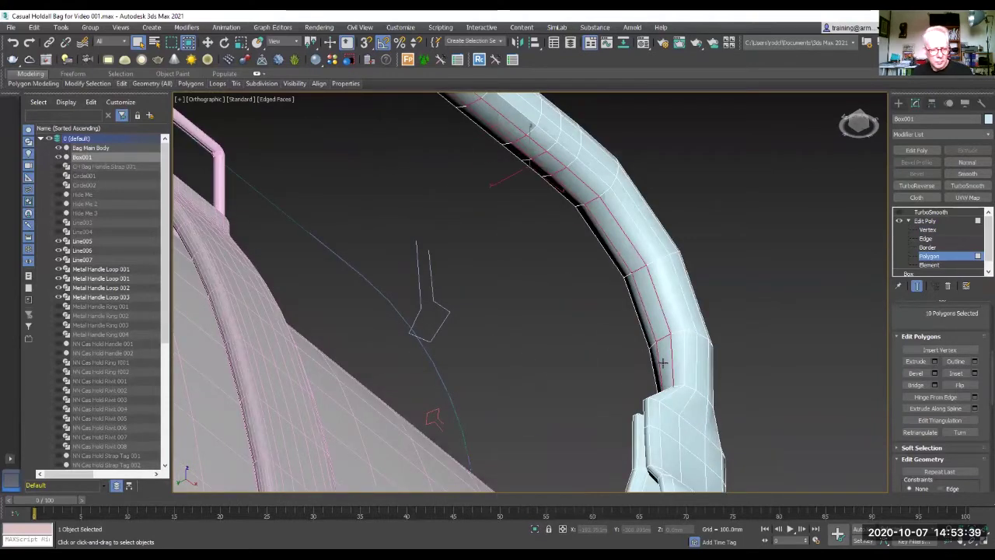
pyautogui.moveTo(663, 361)
pyautogui.keyDown('alt'); pyautogui.mouseDown(button='middle')
pyautogui.moveTo(612, 360)
pyautogui.moveTo(558, 248)
pyautogui.mouseUp(button='middle'); pyautogui.keyUp('alt')
pyautogui.hotkey('shift', 'e')
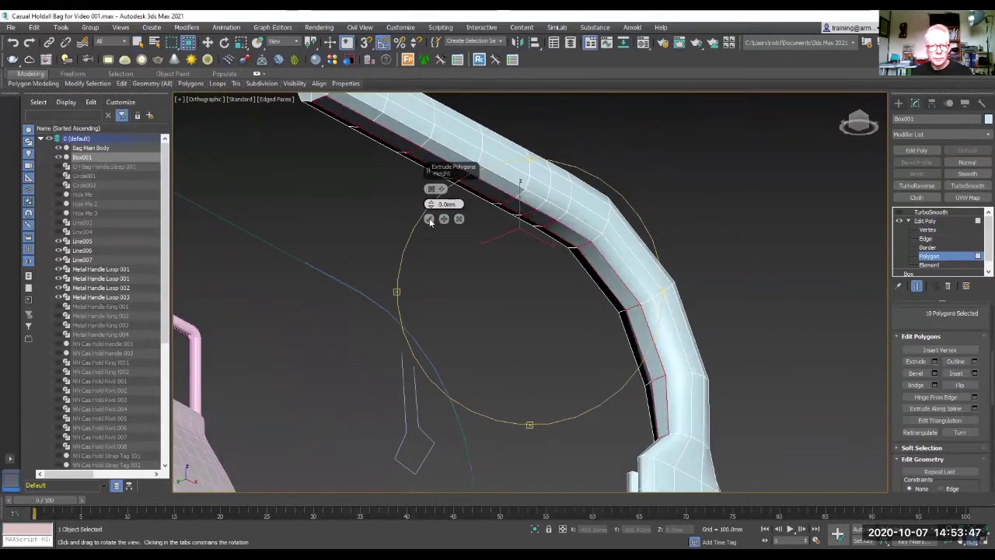
pyautogui.write('4')
pyautogui.press('Return')
pyautogui.moveTo(432, 210); pyautogui.dragTo(430, 207)
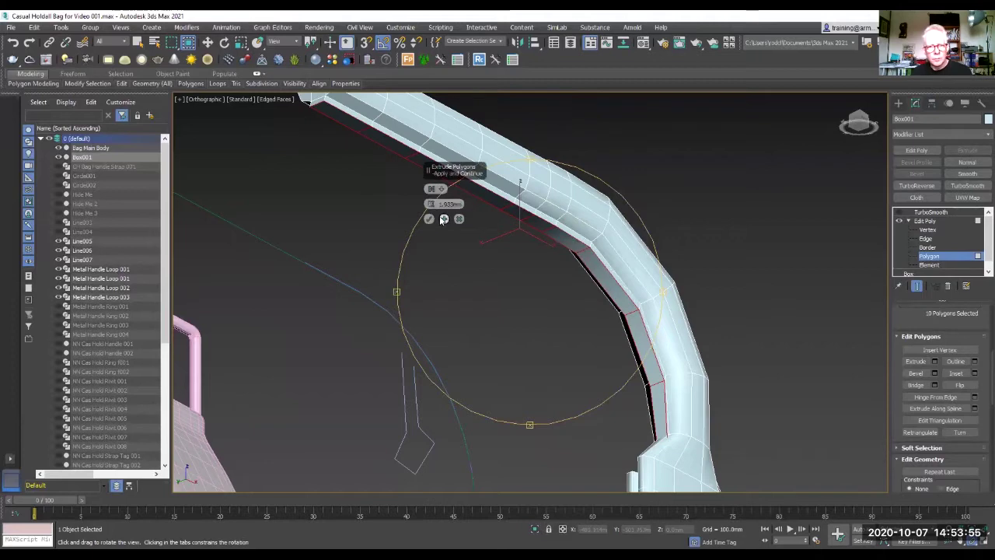
pyautogui.click(444, 219)
# - Add a Symmetry modifier above TurboSmooth to mirror the handle into a full arch
pyautogui.moveTo(444, 260)
pyautogui.keyDown('alt'); pyautogui.mouseDown(button='middle')
pyautogui.moveTo(566, 344)
pyautogui.moveTo(503, 308)
pyautogui.moveTo(677, 311)
pyautogui.mouseUp(button='middle'); pyautogui.keyUp('alt')
pyautogui.scroll(-3, 678, 311)
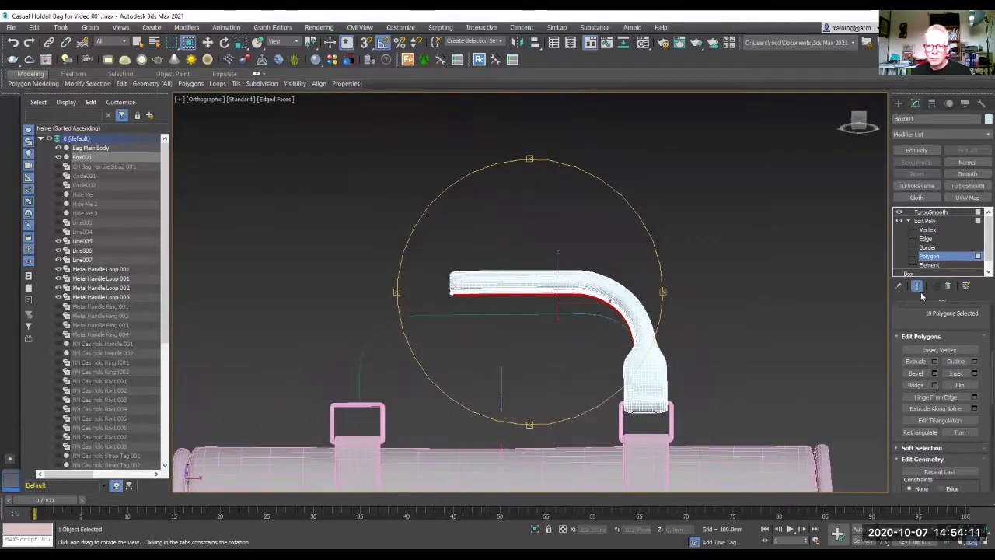
pyautogui.click(930, 211)
pyautogui.click(942, 134)
pyautogui.scroll(-5, 950, 311)
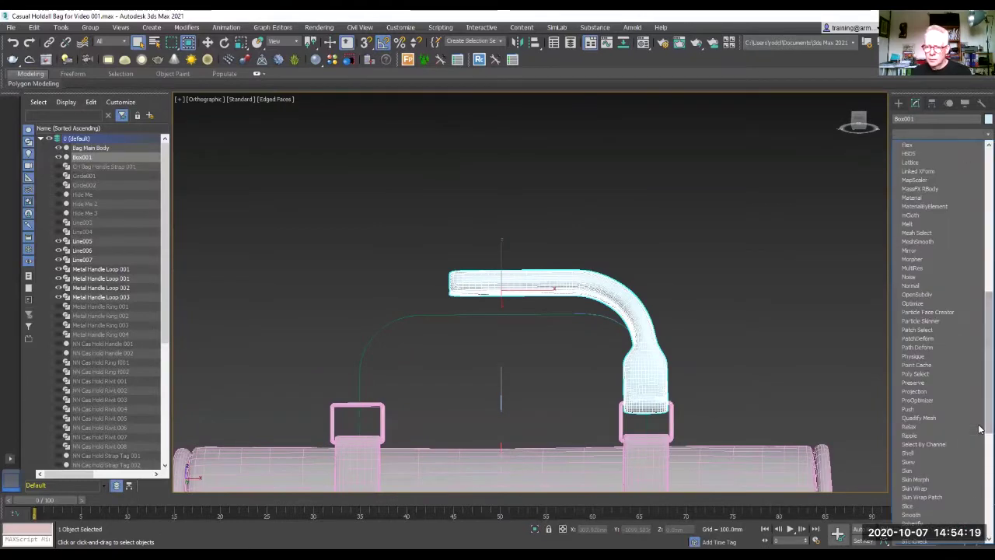
pyautogui.scroll(-5, 950, 388)
pyautogui.click(950, 494)
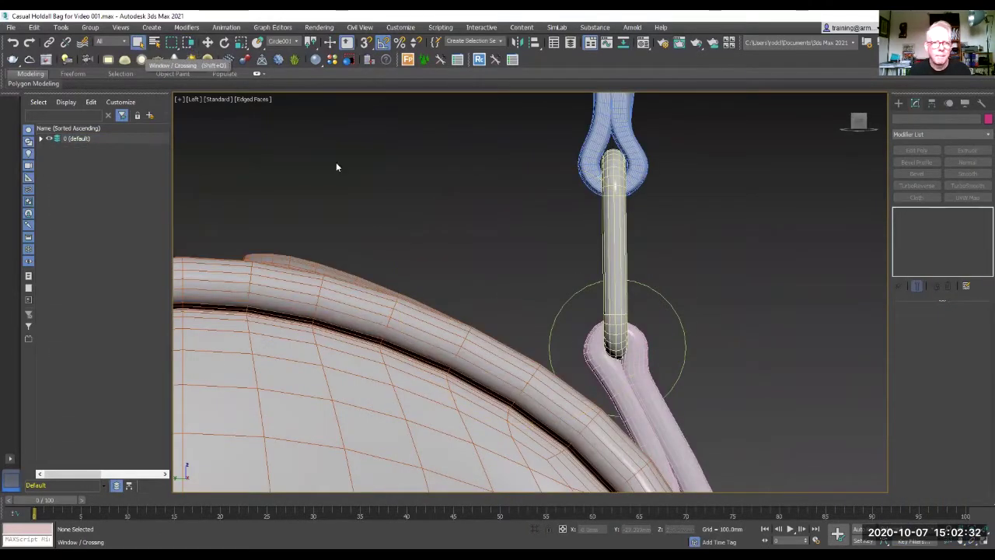
pyautogui.moveTo(778, 345); pyautogui.dragTo(540, 138)
# - Rotate the strap and ring by 10 degrees
pyautogui.click(224, 42)
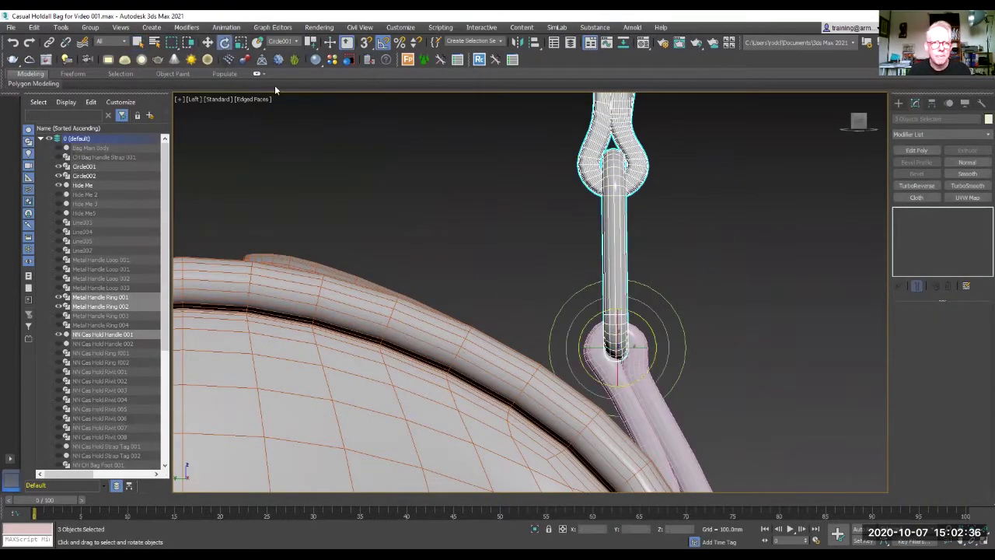
pyautogui.moveTo(649, 349); pyautogui.dragTo(651, 329)
pyautogui.scroll(-2, 632, 244)
pyautogui.scroll(-5, 675, 216)
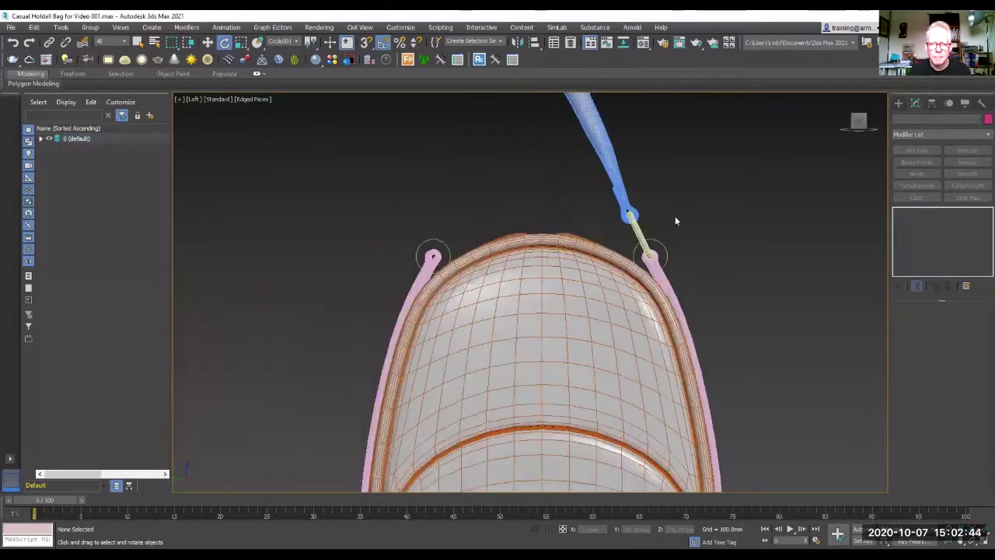
pyautogui.scroll(-3, 644, 215)
# - Mirror an instanced copy of the strap using world coordinates
pyautogui.click(207, 42)
pyautogui.click(284, 42)
pyautogui.click(281, 71)
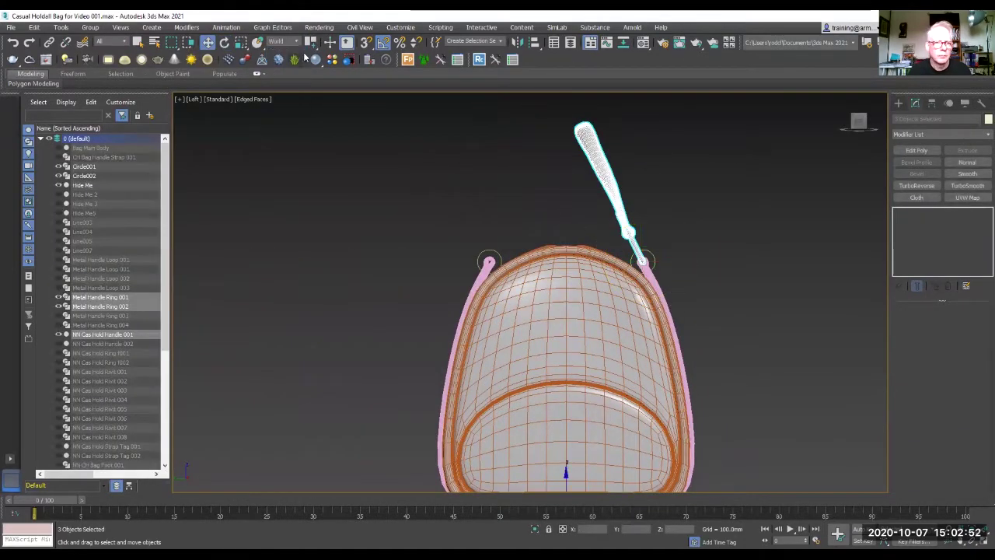
pyautogui.click(517, 42)
pyautogui.click(469, 364)
# - Mirror a copy of the strap and buckle onto the bag's right side
pyautogui.click(386, 282)
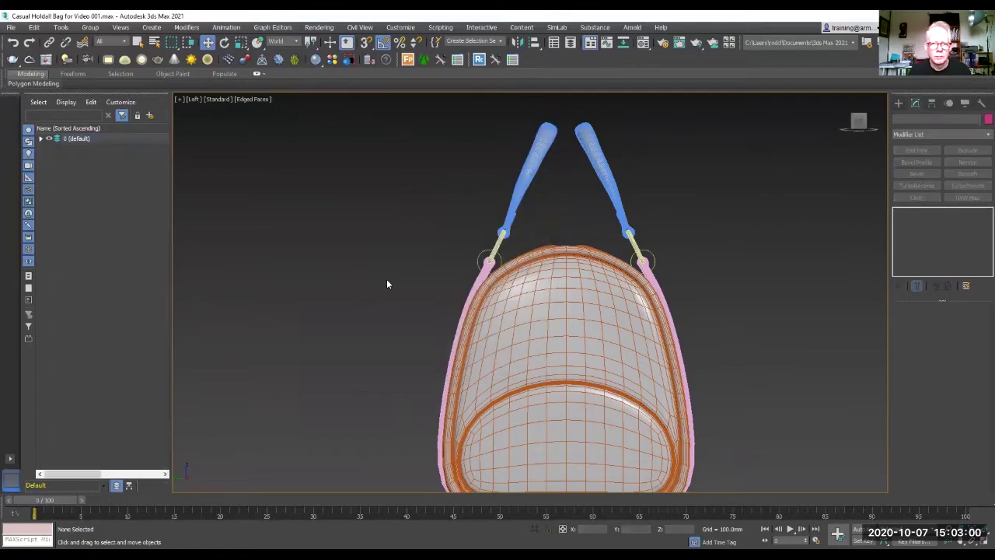
pyautogui.scroll(2, 389, 282)
pyautogui.moveTo(389, 283)
pyautogui.keyDown('alt'); pyautogui.mouseDown(button='middle')
pyautogui.moveTo(293, 200)
pyautogui.moveTo(532, 292)
pyautogui.moveTo(459, 273)
pyautogui.mouseUp(button='middle'); pyautogui.keyUp('alt')
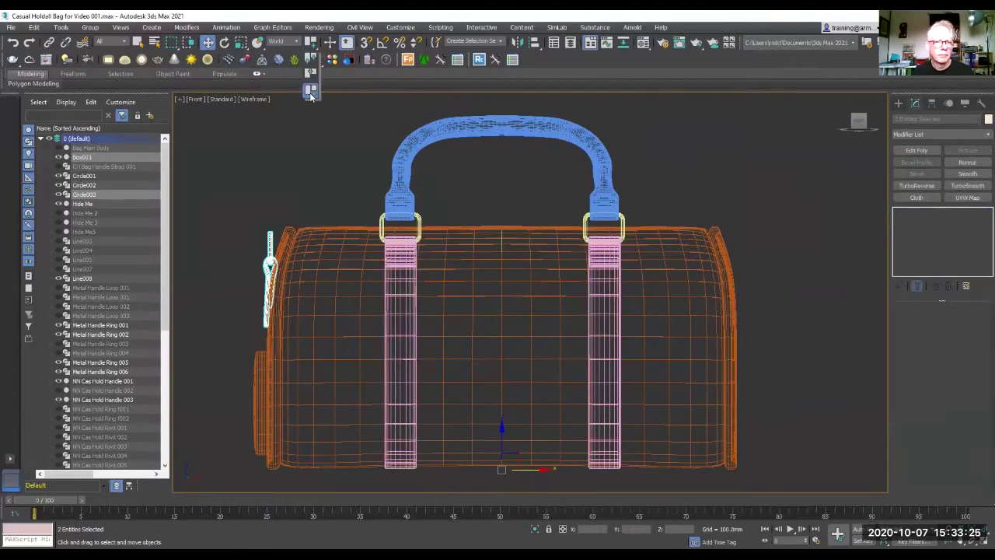
pyautogui.click(310, 91)
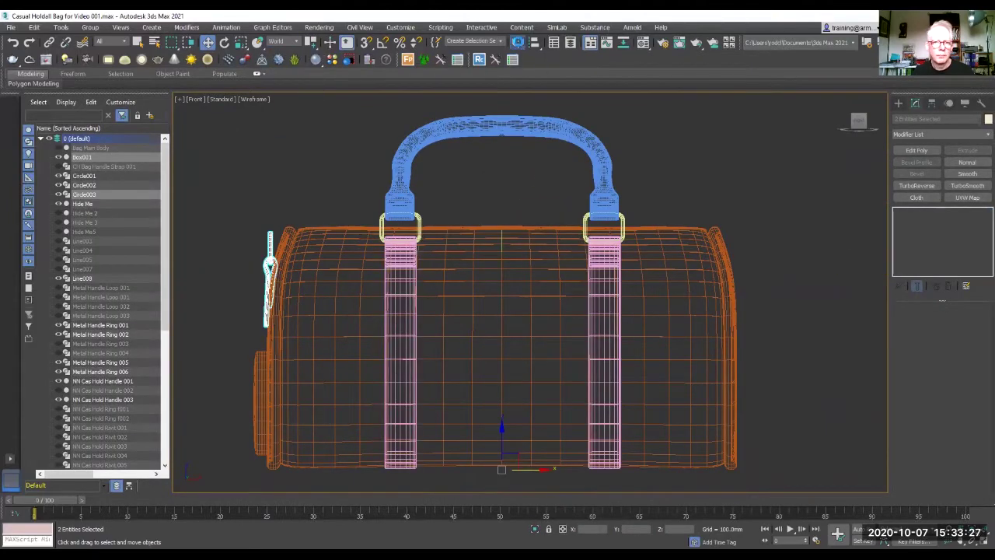
pyautogui.click(457, 227)
pyautogui.click(467, 362)
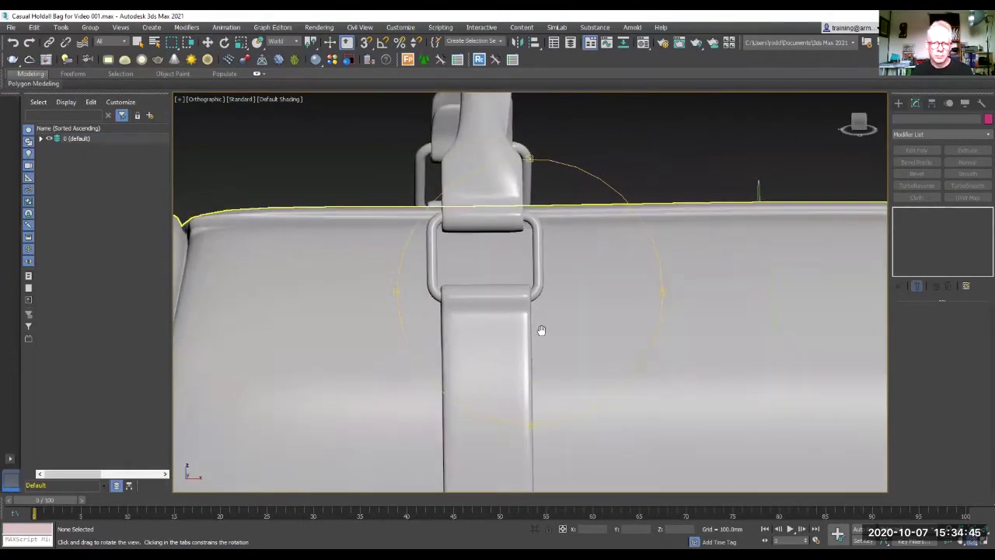
# - Draw a circle profile and lathe it into a 36-segment rivet aligned to Min
pyautogui.click(920, 184)
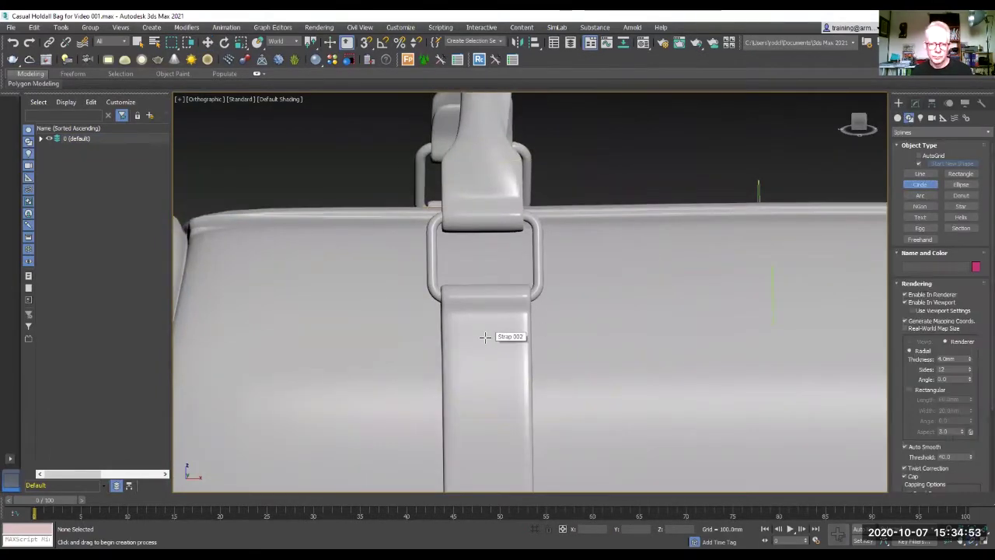
pyautogui.moveTo(485, 337); pyautogui.dragTo(498, 349)
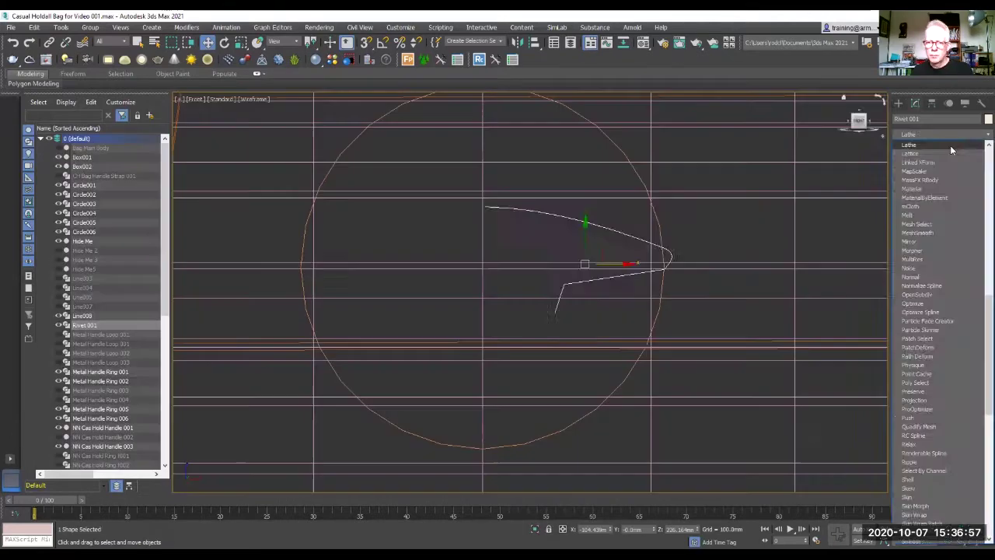
pyautogui.click(951, 146)
pyautogui.click(916, 440)
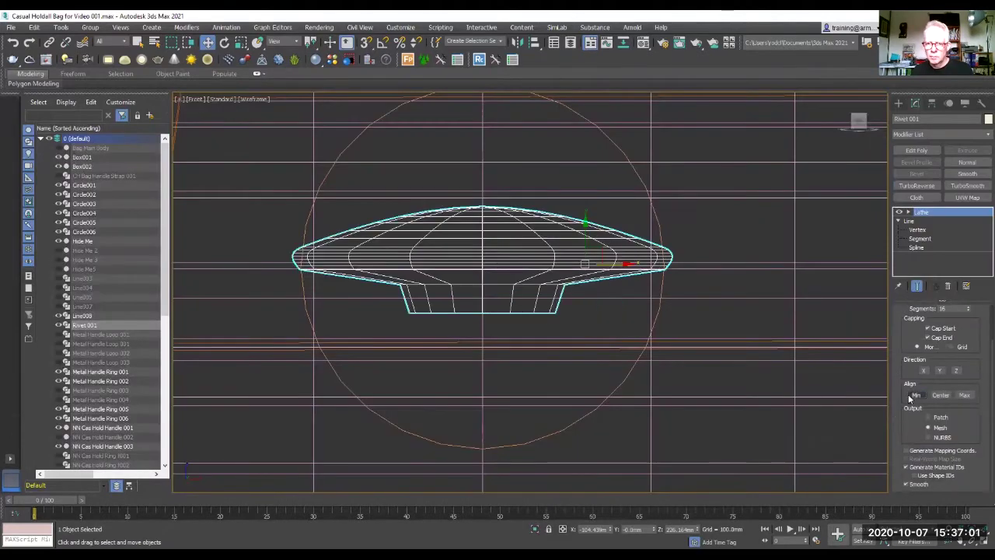
pyautogui.write('6')
pyautogui.press('Return')
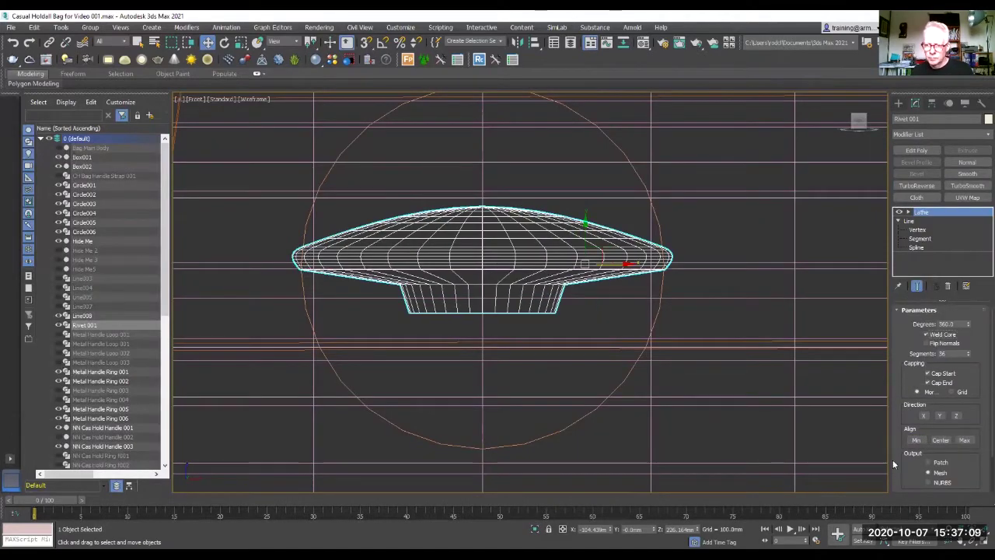
pyautogui.scroll(-3, 526, 287)
# - Centre the rivet's pivot and rotate it 90 degrees with angle snap
pyautogui.click(932, 103)
pyautogui.click(941, 174)
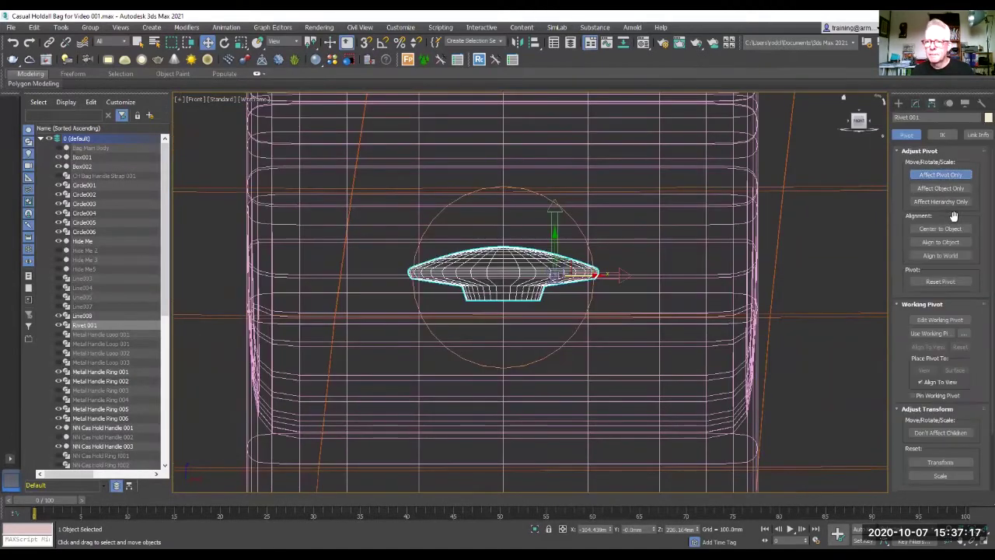
pyautogui.click(941, 229)
pyautogui.click(941, 175)
pyautogui.press('e')
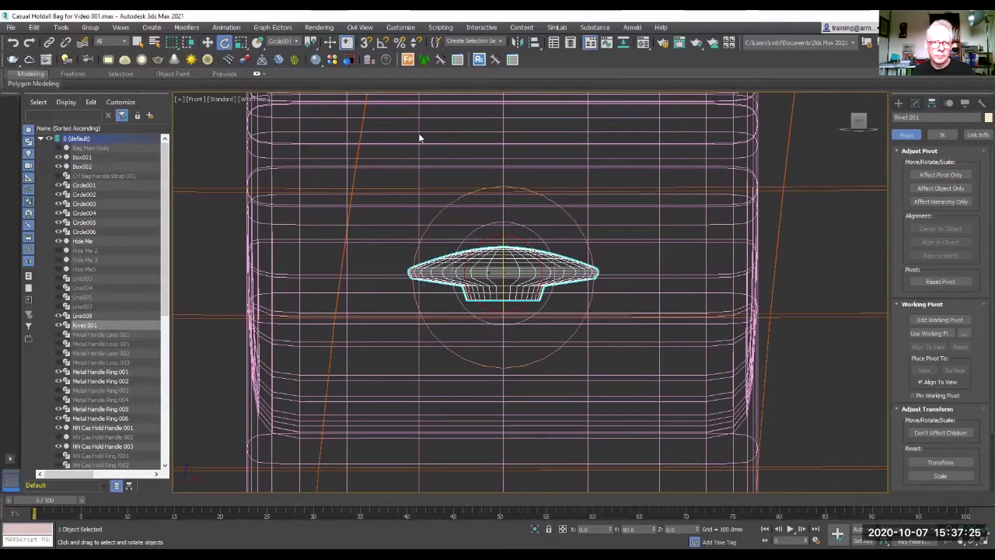
pyautogui.press('a')
pyautogui.moveTo(510, 256); pyautogui.dragTo(509, 335)
# - Tilt the rivet in Left view to match the strap angle
pyautogui.press('l')
pyautogui.press('w')
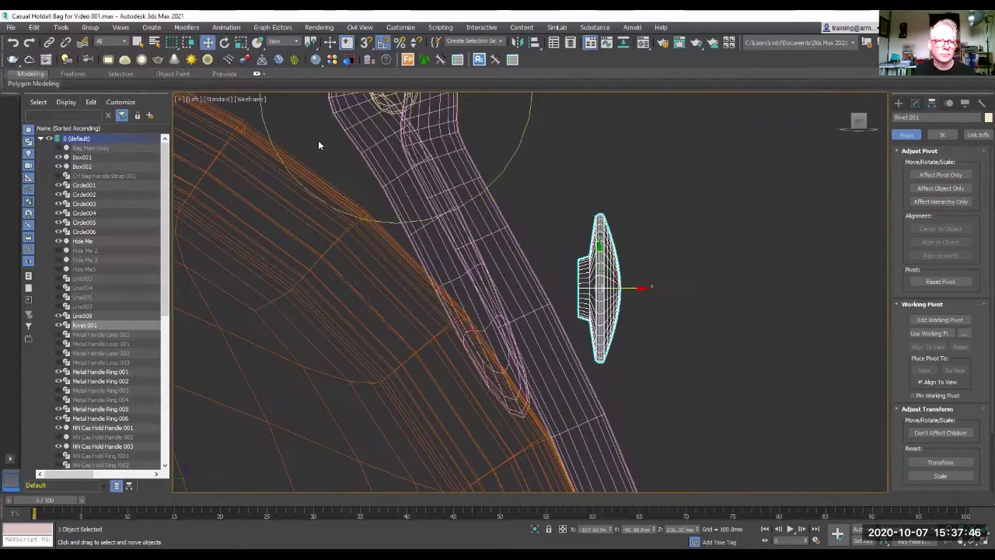
pyautogui.press('e')
pyautogui.rightClick(626, 280)
pyautogui.moveTo(614, 257)
pyautogui.mouseDown()
pyautogui.moveTo(601, 287)
pyautogui.moveTo(637, 346)
pyautogui.moveTo(550, 158)
pyautogui.mouseUp()
pyautogui.press('w')
pyautogui.rightClick(601, 287)
pyautogui.click(622, 303)
# - Clone the rivet up to the handle, rotate it about -11 degrees and slide it onto the strap
pyautogui.scroll(-8, 638, 346)
pyautogui.rightClick(785, 321)
pyautogui.click(797, 332)
pyautogui.click(499, 329)
pyautogui.scroll(10, 545, 163)
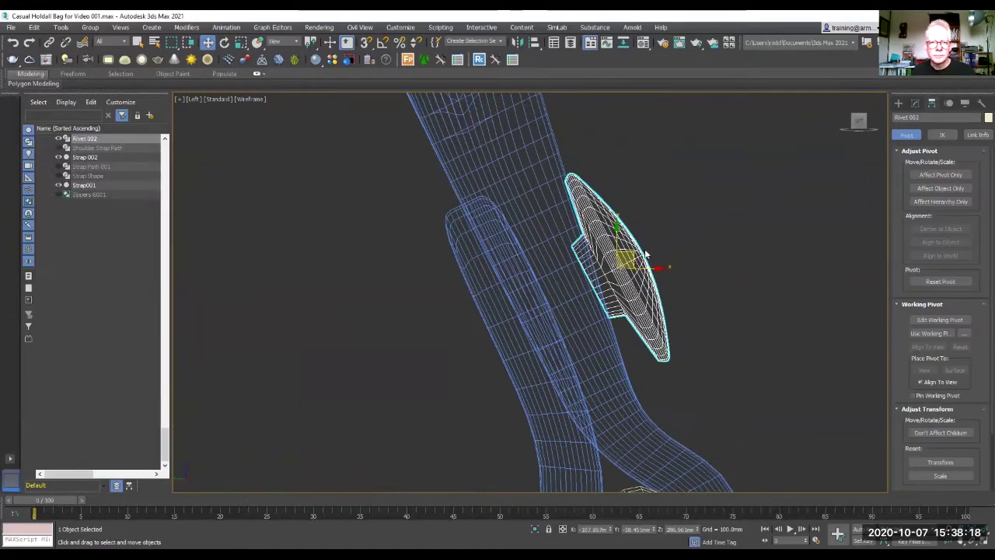
pyautogui.press('e')
pyautogui.moveTo(555, 214); pyautogui.dragTo(603, 257)
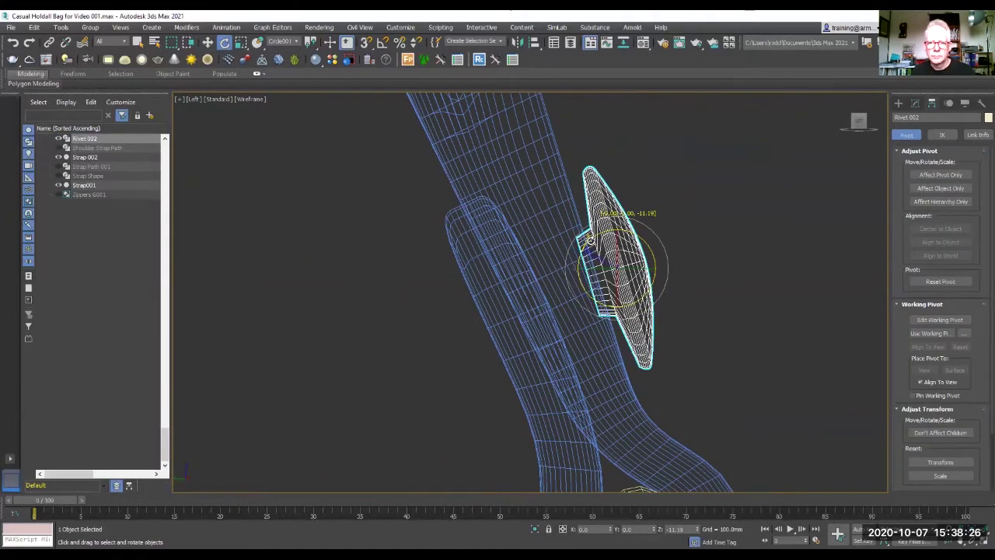
pyautogui.press('w')
pyautogui.moveTo(657, 271); pyautogui.dragTo(634, 271)
pyautogui.scroll(-5, 646, 208)
pyautogui.scroll(-2, 646, 207)
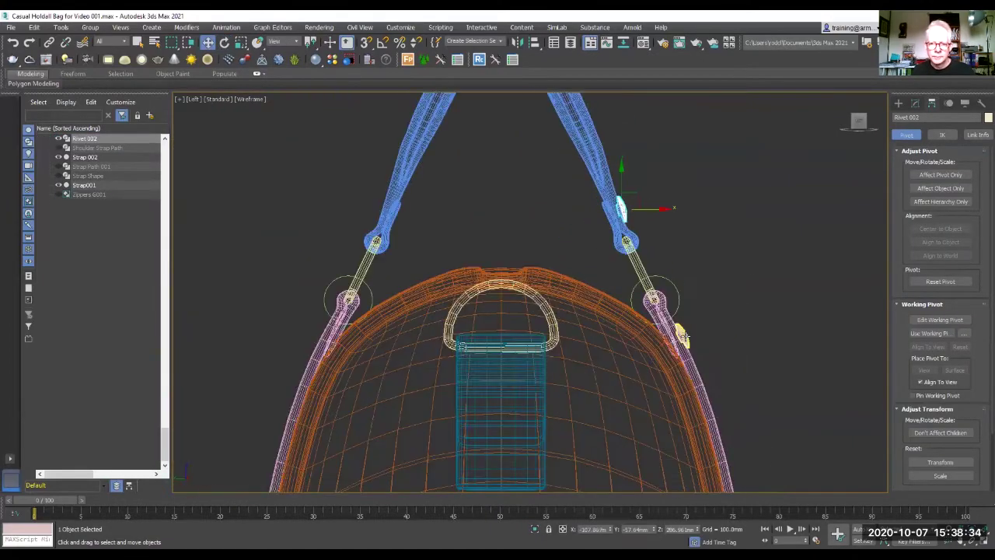
# - Mirror both rivets across X as instances in world coordinates
pyautogui.click(684, 333)
pyautogui.keyDown('ctrl'); pyautogui.click(622, 208); pyautogui.keyUp('ctrl')
pyautogui.click(276, 41)
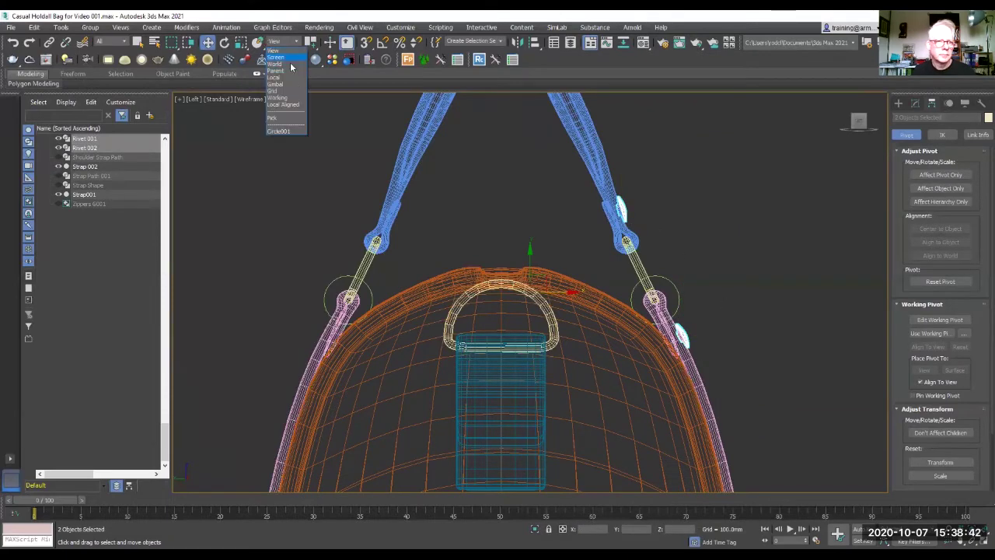
pyautogui.click(280, 69)
pyautogui.scroll(-2, 547, 125)
pyautogui.click(518, 41)
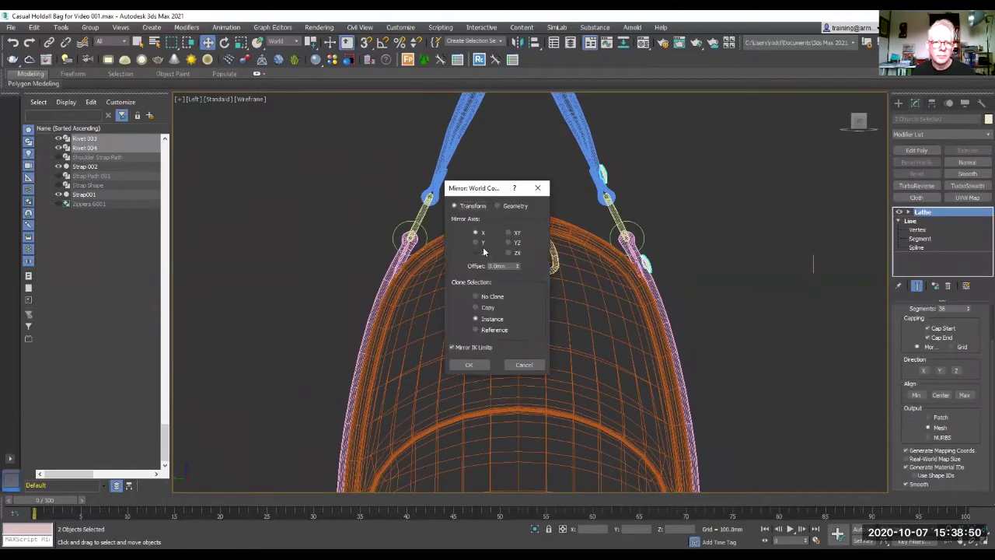
pyautogui.click(468, 365)
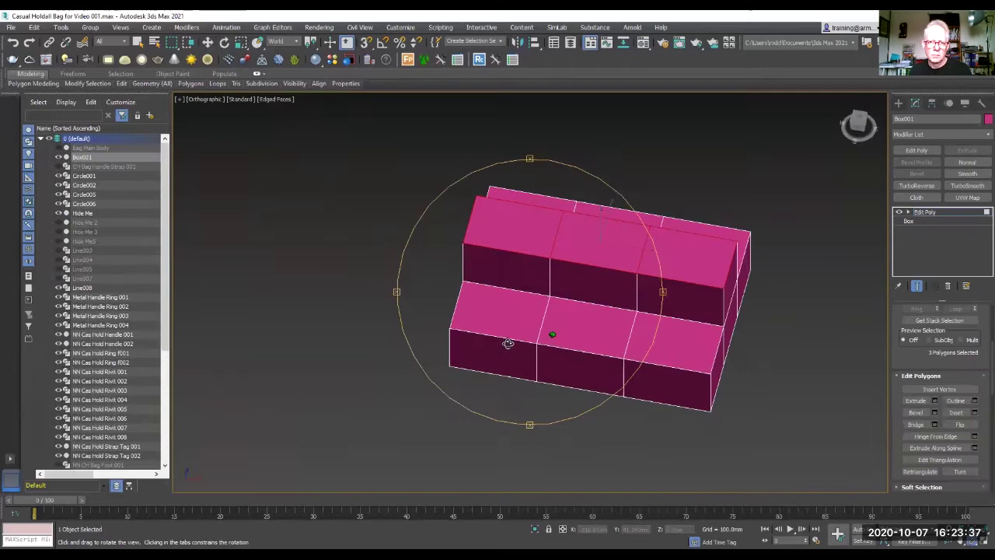
# - Orbit to the pink block and switch its Edit Poly to edge level
pyautogui.keyDown('alt'); pyautogui.moveTo(509, 340); pyautogui.dragTo(556, 352, button='middle'); pyautogui.keyUp('alt')
pyautogui.click(908, 212)
pyautogui.click(927, 229)
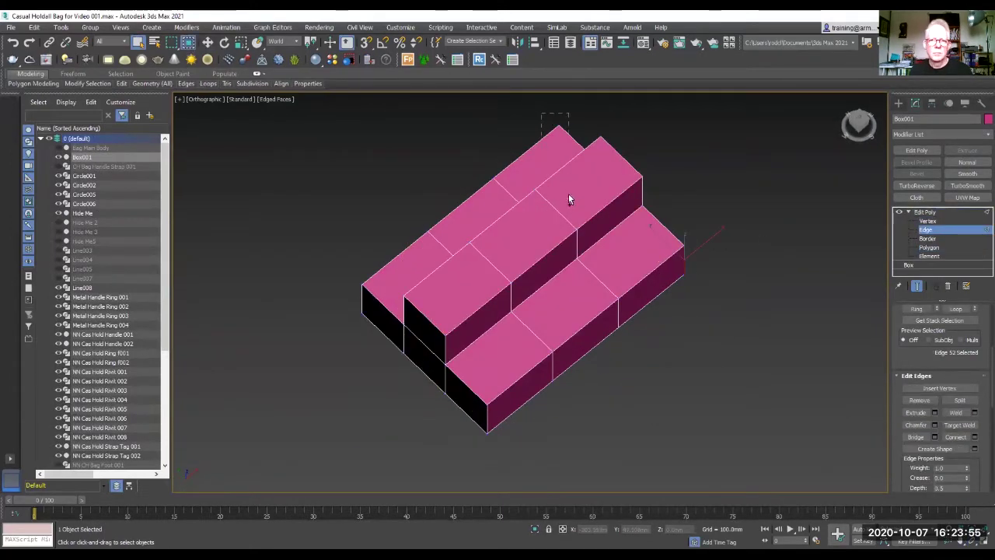
# - Move the top-right and lower-left edges to angle the zipper block's corners
pyautogui.moveTo(574, 240)
pyautogui.keyDown('alt'); pyautogui.mouseDown(button='middle')
pyautogui.moveTo(620, 270)
pyautogui.moveTo(644, 251)
pyautogui.moveTo(632, 271)
pyautogui.mouseUp(button='middle'); pyautogui.keyUp('alt')
pyautogui.press('w')
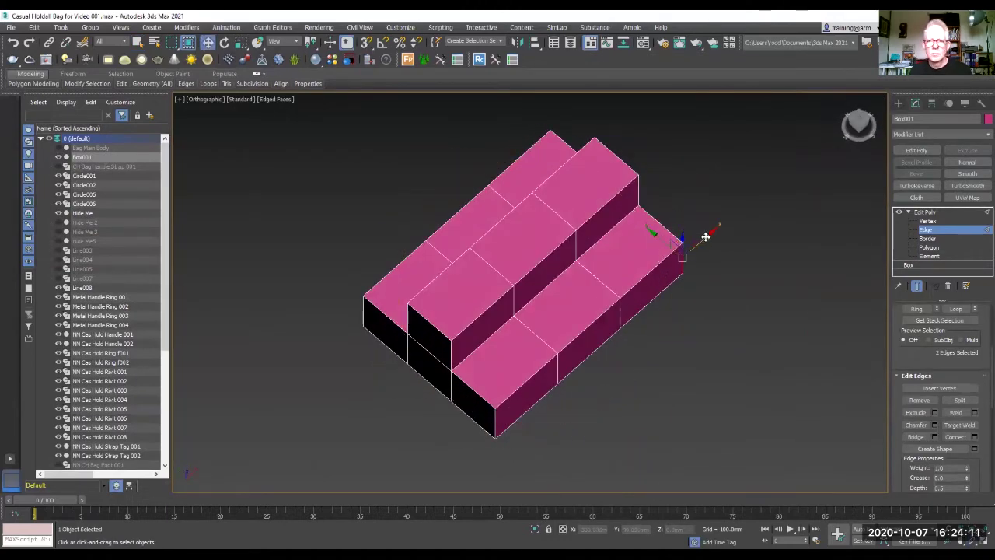
pyautogui.moveTo(654, 226); pyautogui.dragTo(663, 265)
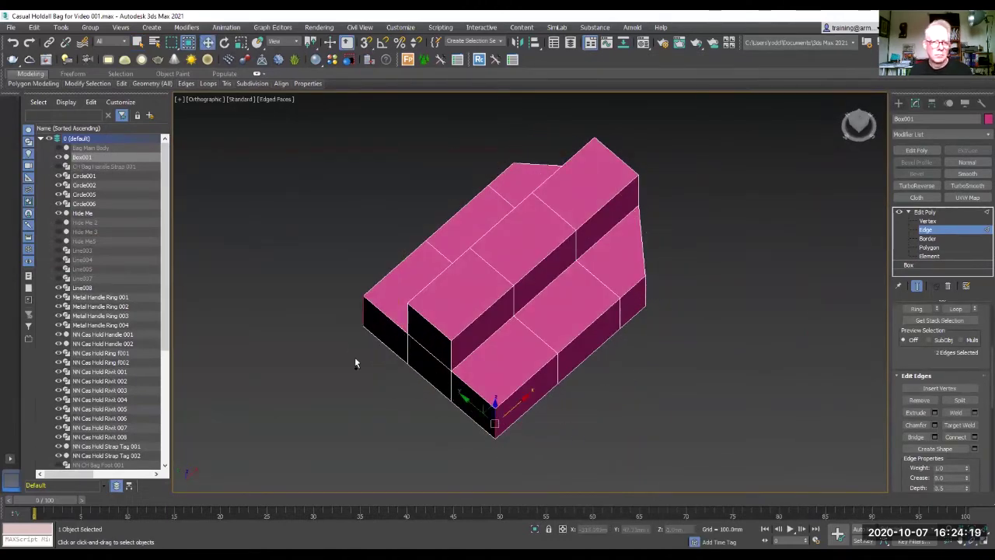
pyautogui.moveTo(400, 359); pyautogui.dragTo(459, 394)
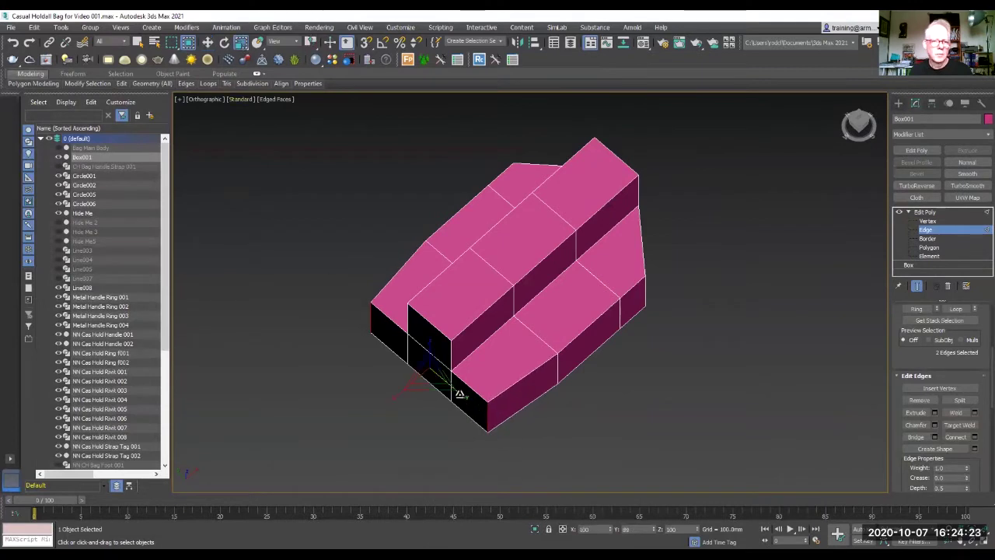
pyautogui.click(448, 434)
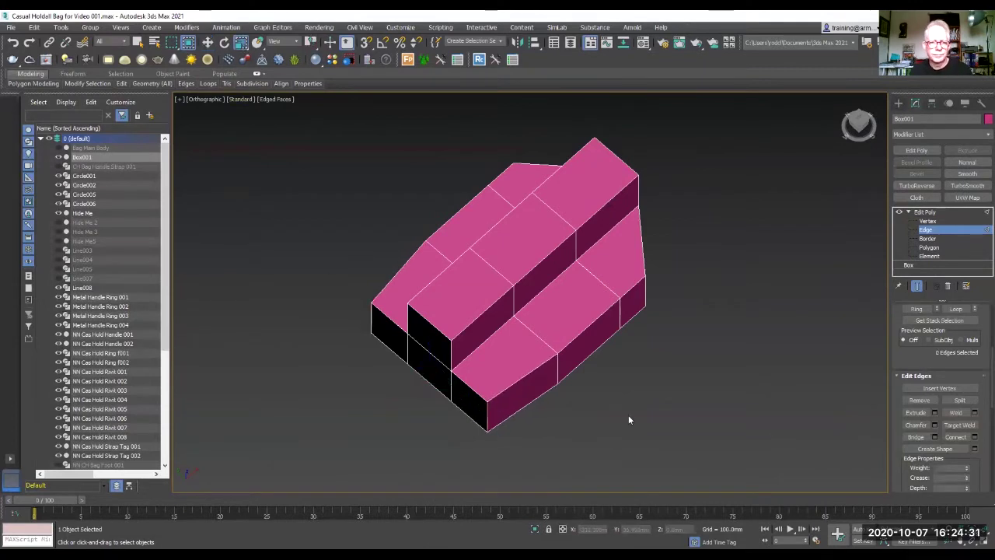
# - Extrude the two front end faces by 3 mm and scale the top vertices inward
pyautogui.click(930, 248)
pyautogui.click(934, 400)
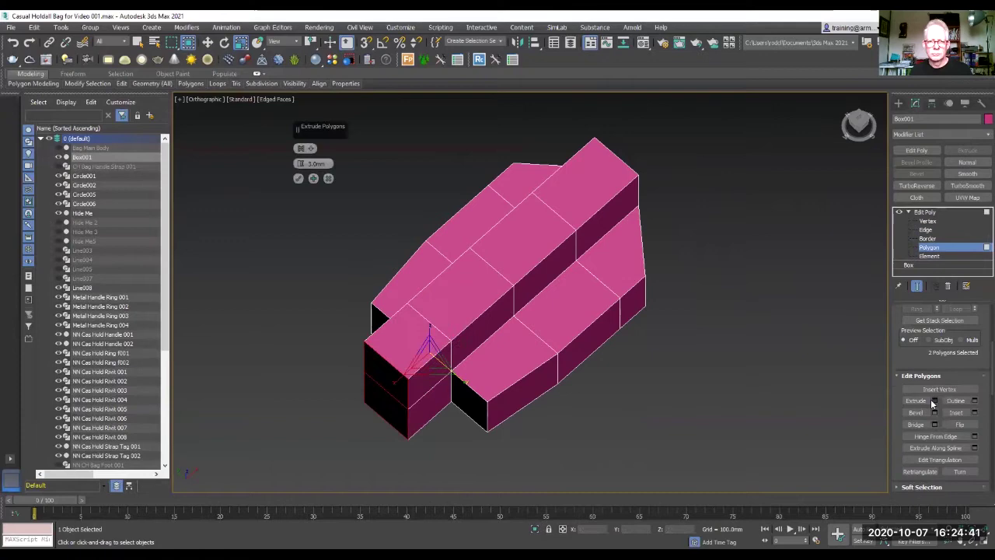
pyautogui.click(300, 180)
pyautogui.rightClick(373, 392)
pyautogui.click(421, 440)
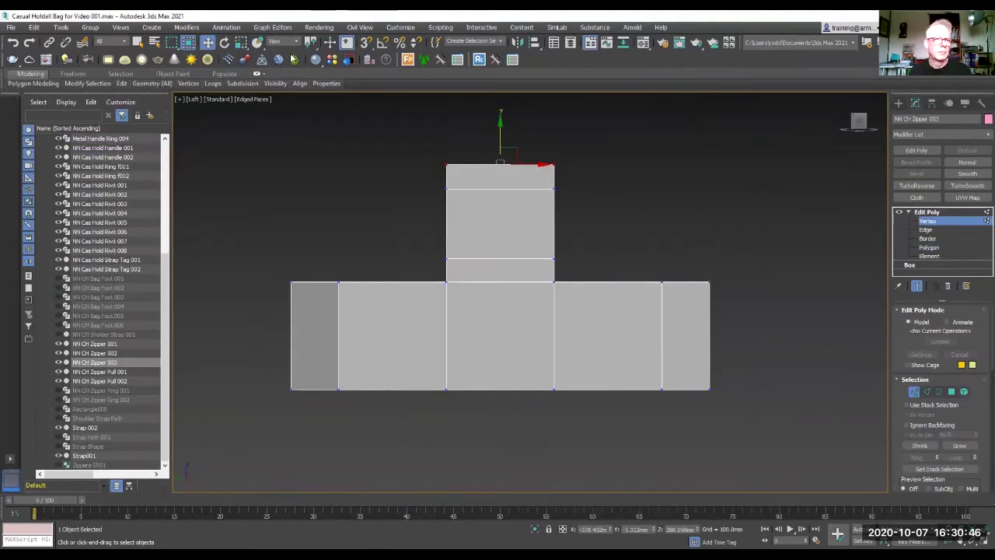
pyautogui.press('r')
pyautogui.moveTo(549, 164); pyautogui.dragTo(539, 161)
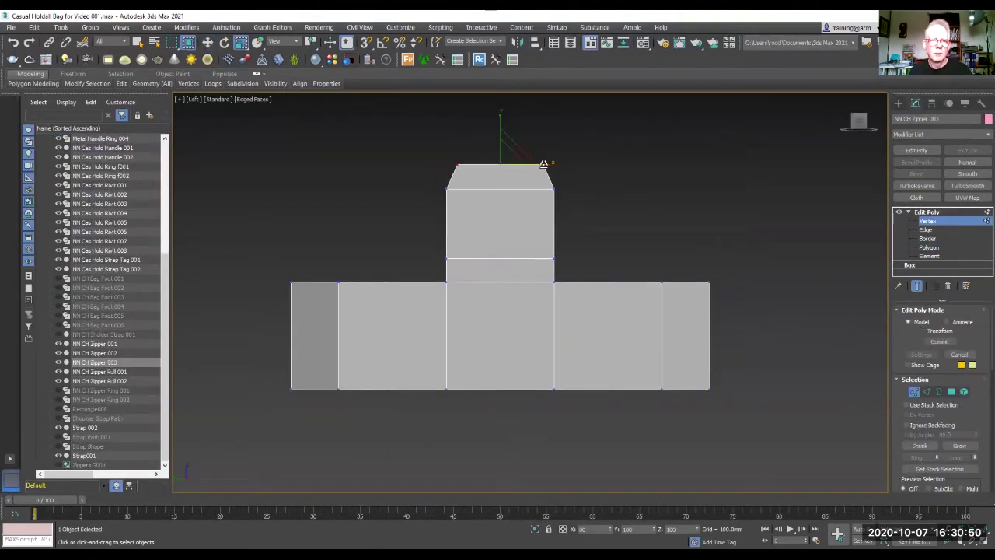
# - Raise the zipper block's bottom-edge vertices slightly, then return to object level
pyautogui.press('w')
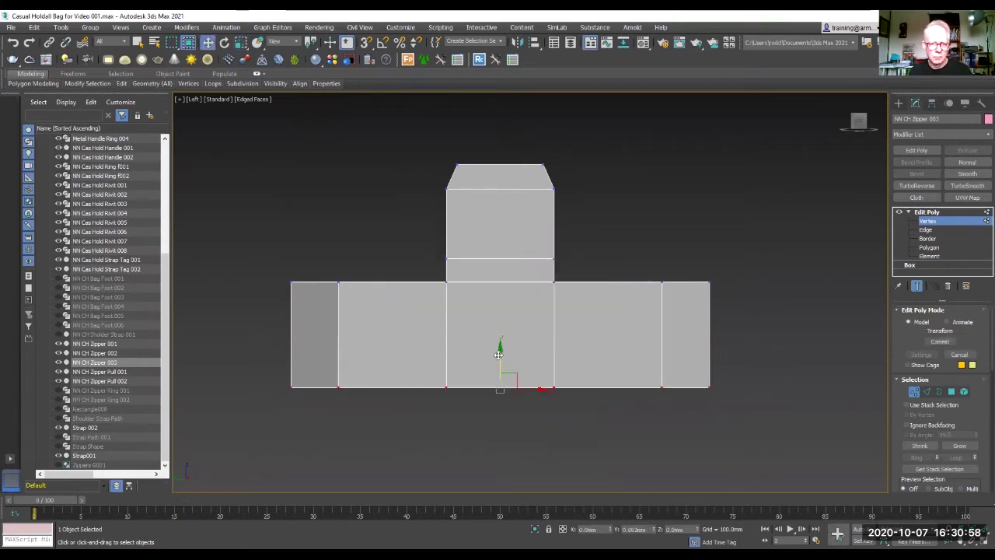
pyautogui.moveTo(501, 348); pyautogui.dragTo(501, 345)
pyautogui.keyDown('alt'); pyautogui.moveTo(608, 334); pyautogui.dragTo(713, 292, button='middle'); pyautogui.keyUp('alt')
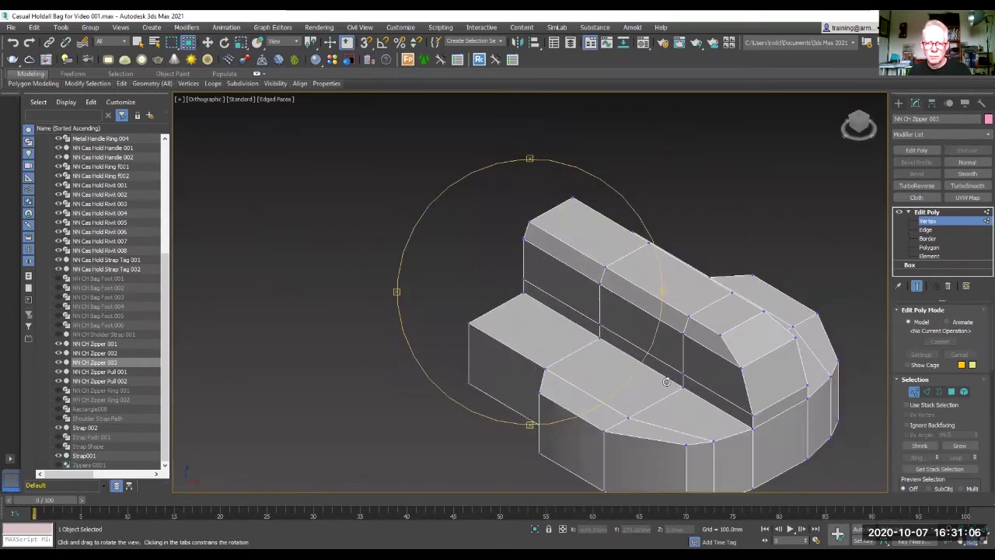
pyautogui.press('1')
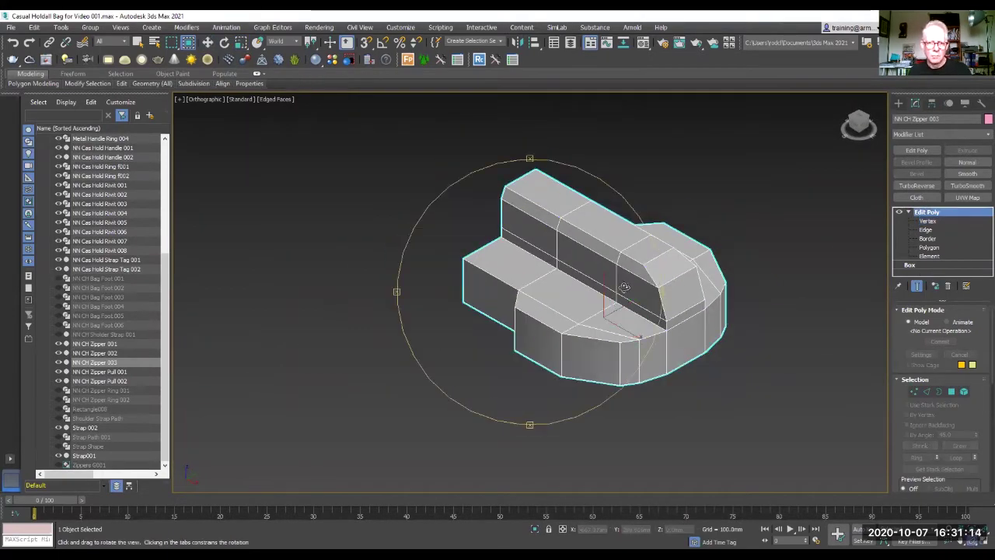
pyautogui.keyDown('alt'); pyautogui.moveTo(713, 292); pyautogui.dragTo(411, 271, button='middle'); pyautogui.keyUp('alt')
pyautogui.scroll(4, 410, 271)
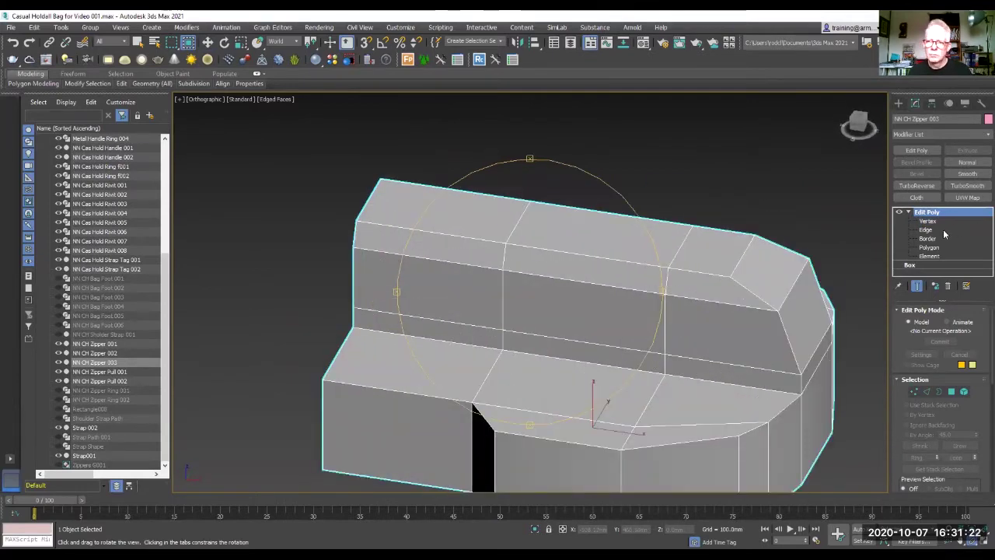
# - Move the zipper 100 units along the bag with the move offset type-in
pyautogui.click(927, 229)
pyautogui.press('z')
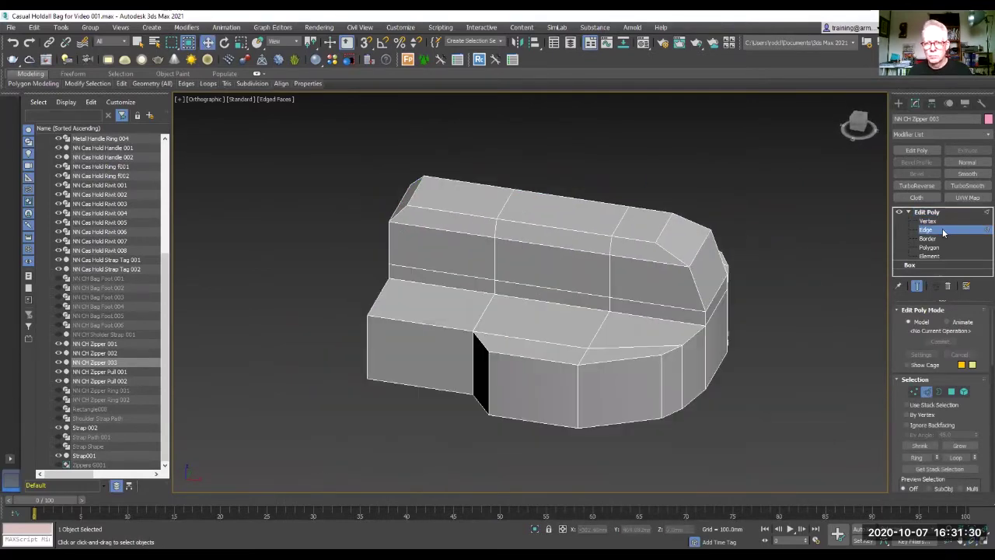
pyautogui.click(927, 228)
pyautogui.scroll(-3, 615, 274)
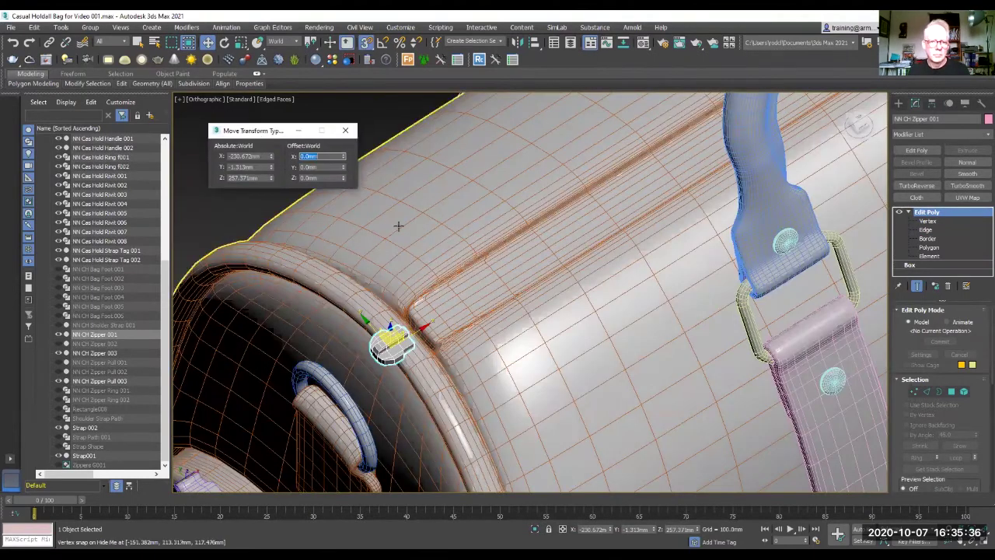
pyautogui.scroll(3, 391, 320)
pyautogui.write('100')
pyautogui.press('Return')
pyautogui.click(345, 130)
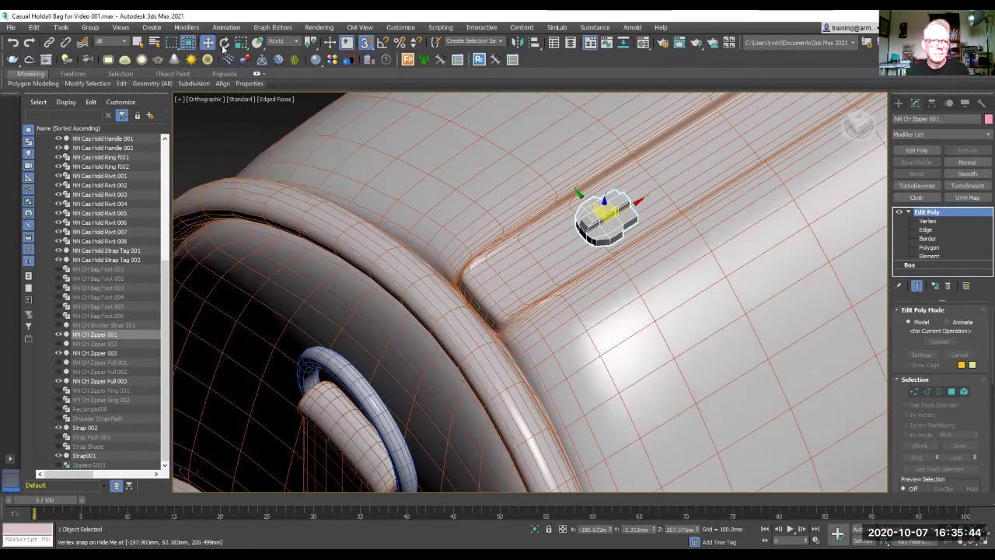
# - Make a rotated copy of the zipper, NN CH Zipper 004, and slide it left
pyautogui.press('e')
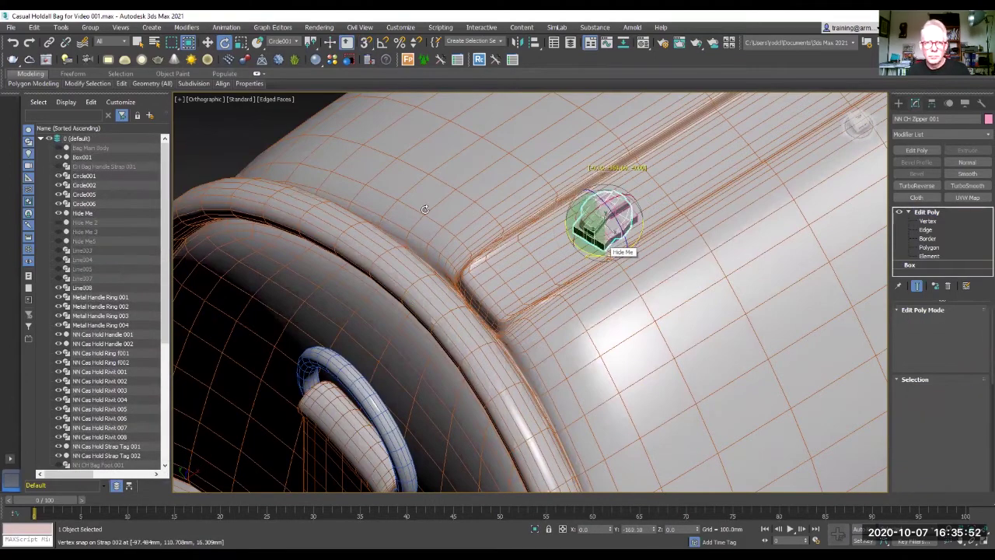
pyautogui.keyDown('shift'); pyautogui.moveTo(607, 253); pyautogui.dragTo(512, 224); pyautogui.keyUp('shift')
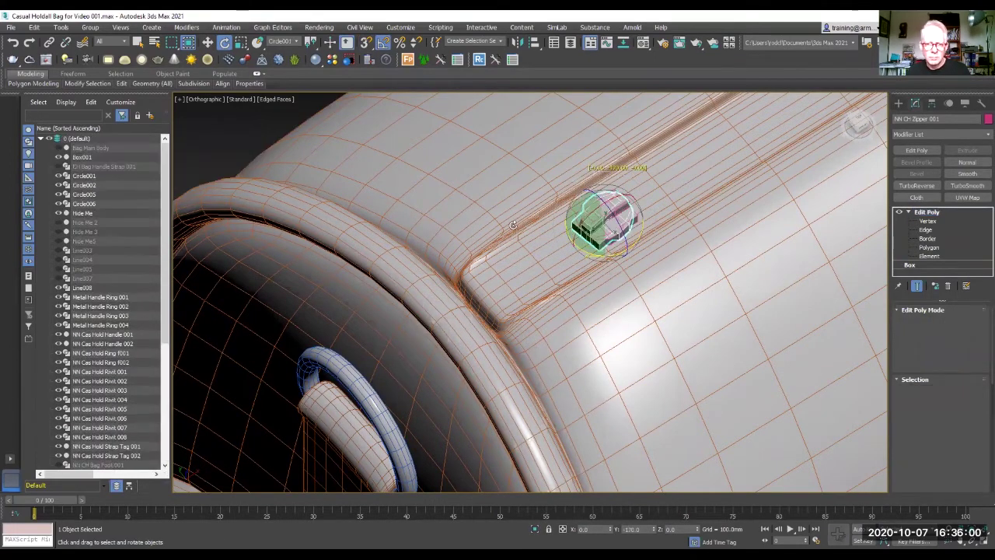
pyautogui.click(492, 328)
pyautogui.rightClick(659, 199)
pyautogui.click(671, 210)
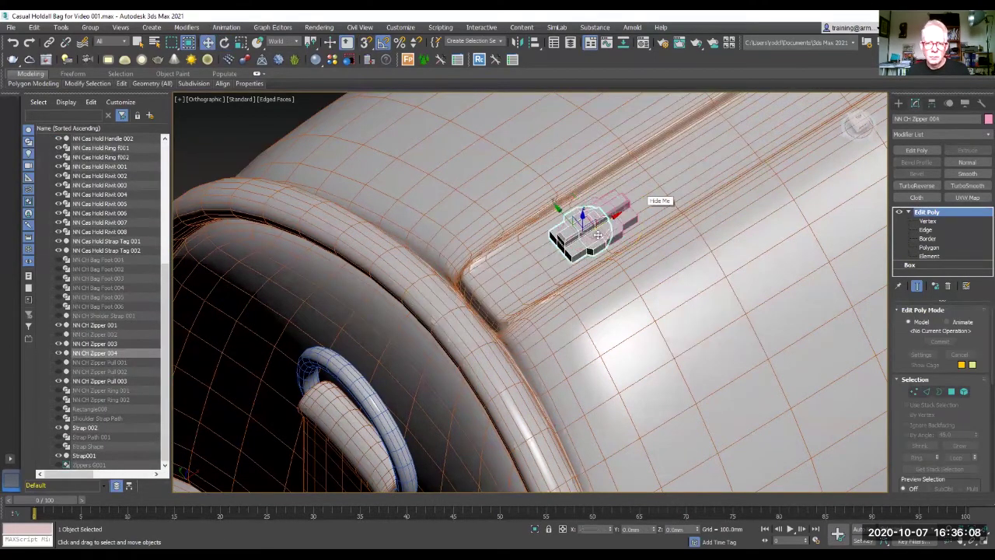
pyautogui.moveTo(583, 226); pyautogui.dragTo(544, 234)
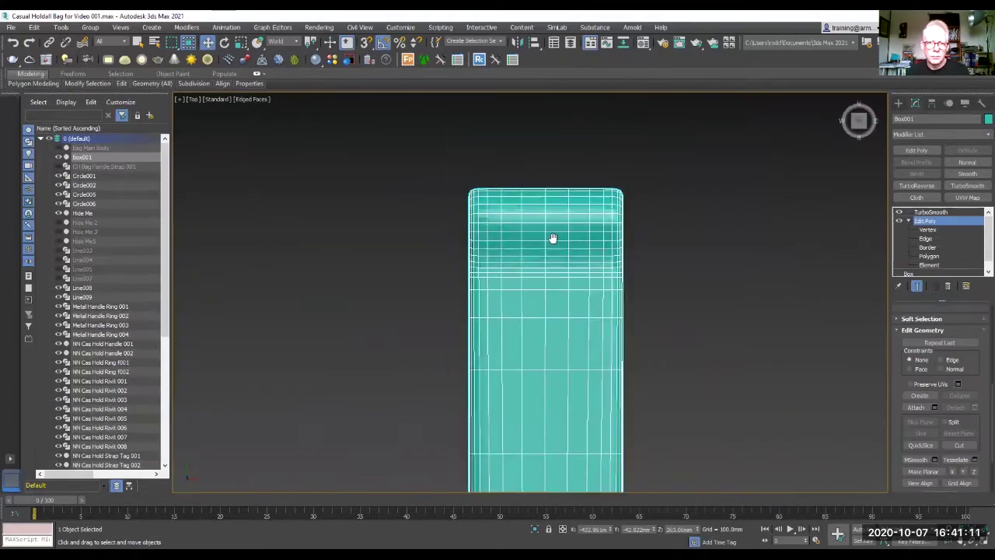
# - Scale the box's top vertices to 50% in X and narrow the shoulder vertices slightly
pyautogui.scroll(2, 552, 238)
pyautogui.press('1')
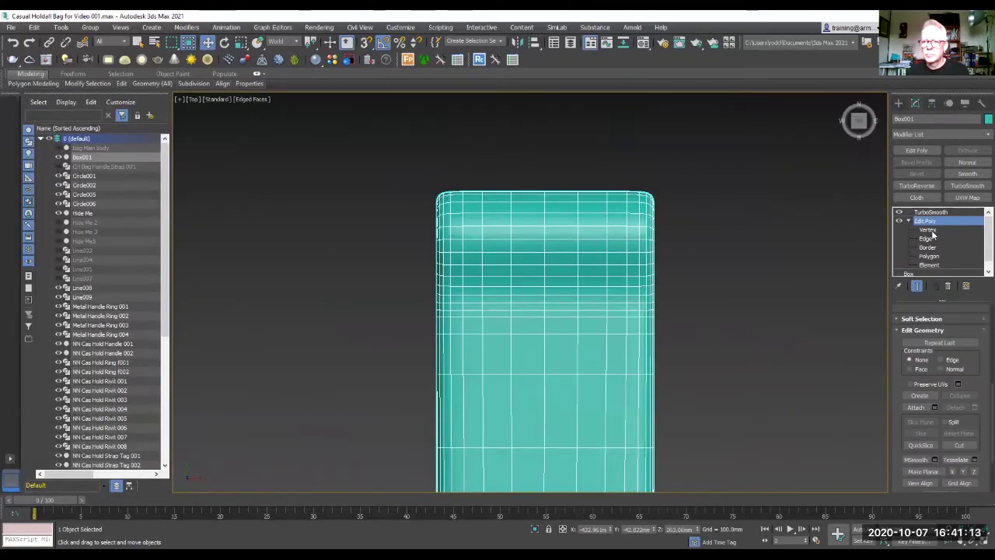
pyautogui.moveTo(674, 292); pyautogui.dragTo(408, 168)
pyautogui.press('r')
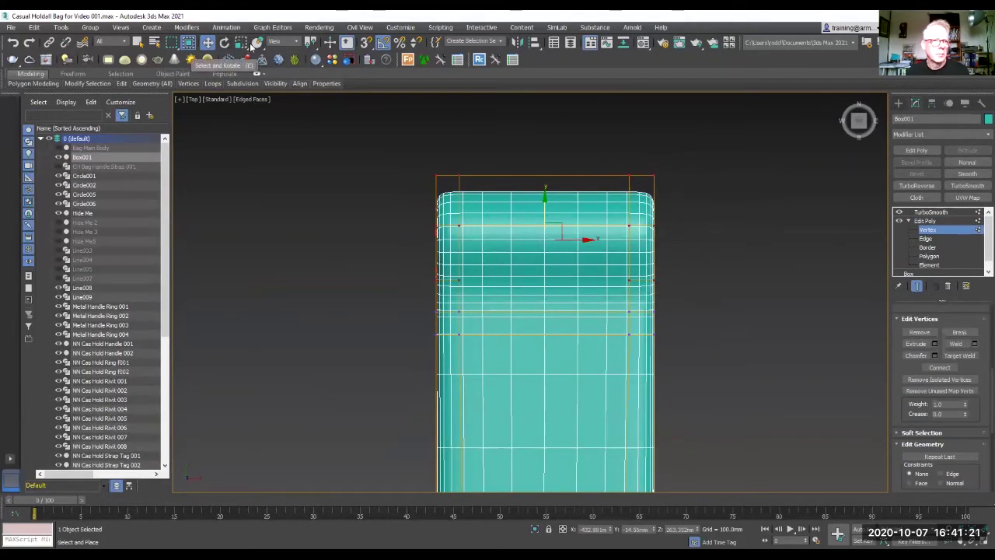
pyautogui.moveTo(595, 243); pyautogui.dragTo(563, 244)
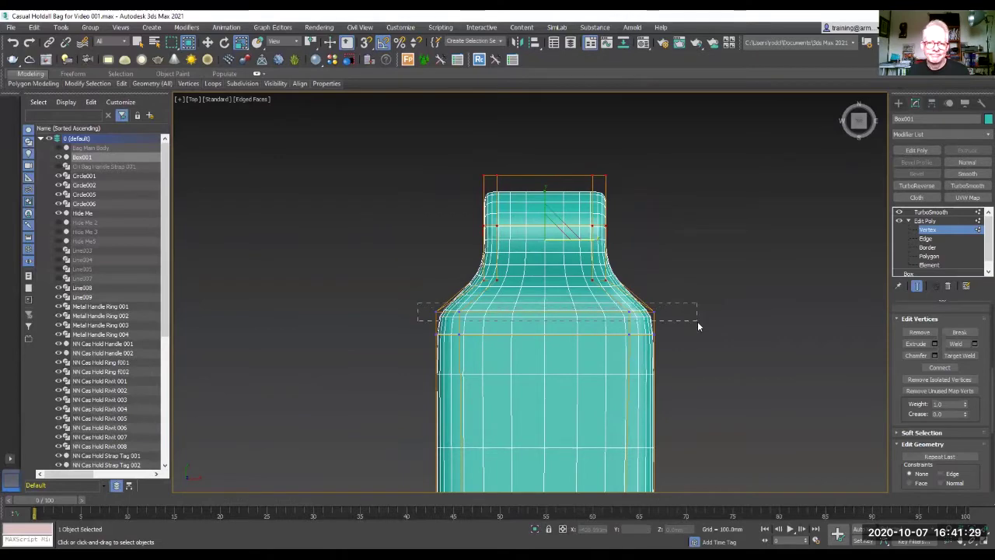
pyautogui.moveTo(697, 321); pyautogui.dragTo(698, 321)
pyautogui.moveTo(601, 311); pyautogui.dragTo(591, 311)
# - Exit vertex editing, return to the top of the modifier stack and frame the whole tag
pyautogui.rightClick(559, 311)
pyautogui.click(598, 306)
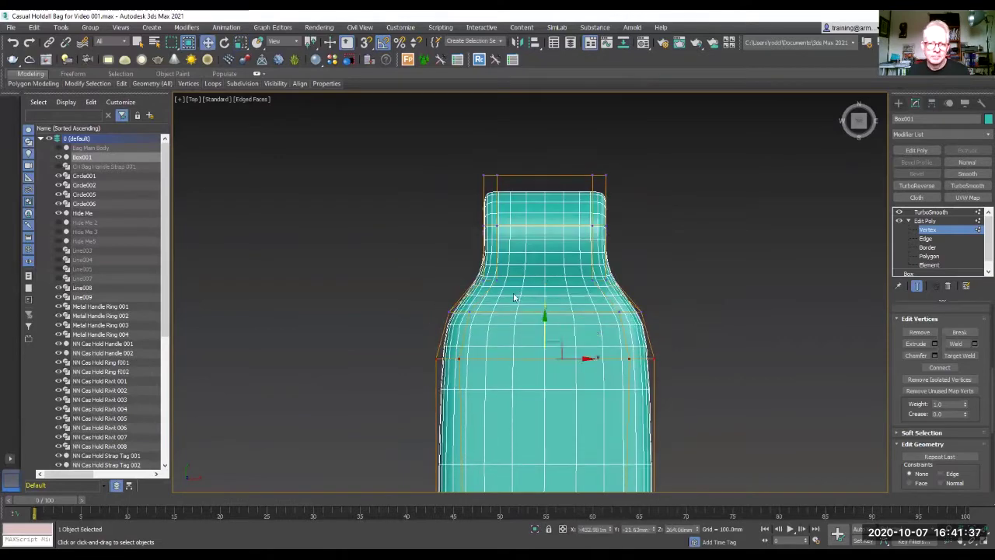
pyautogui.scroll(-5, 591, 218)
pyautogui.click(930, 211)
pyautogui.moveTo(632, 221); pyautogui.dragTo(576, 156, button='middle')
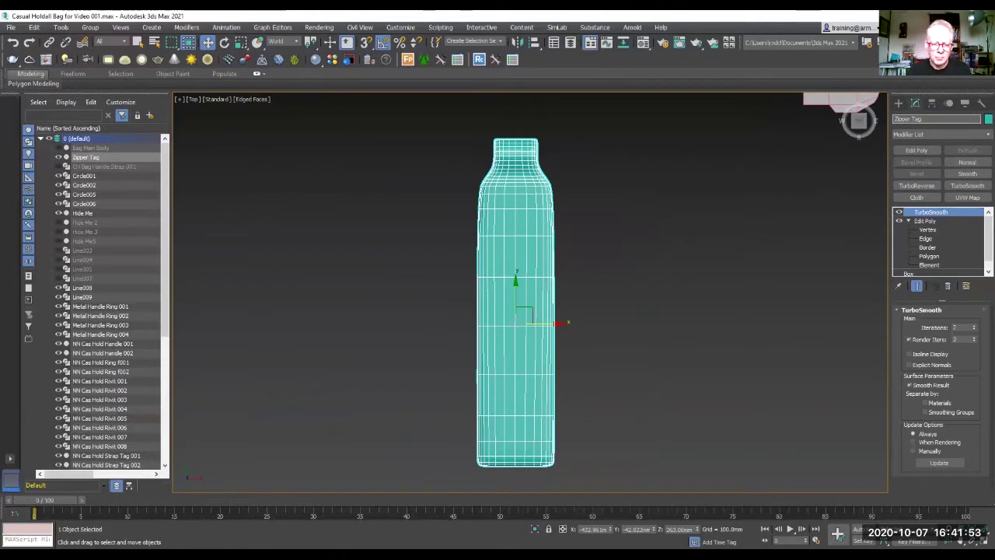
pyautogui.click(933, 133)
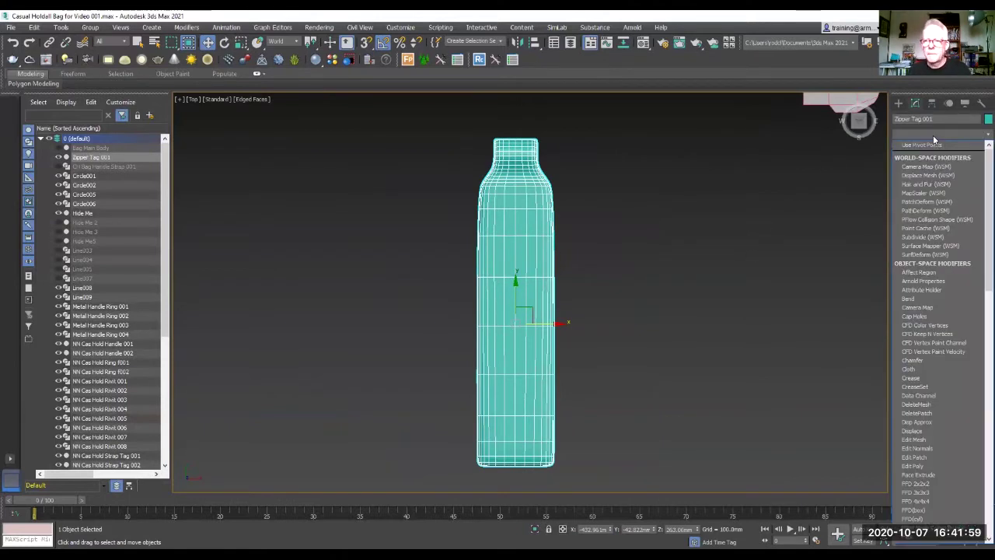
# - Add a Bend modifier to the zipper tag and raise its gizmo along the tag
pyautogui.click(942, 298)
pyautogui.scroll(-2, 856, 328)
pyautogui.press('1')
pyautogui.moveTo(558, 299); pyautogui.dragTo(563, 221)
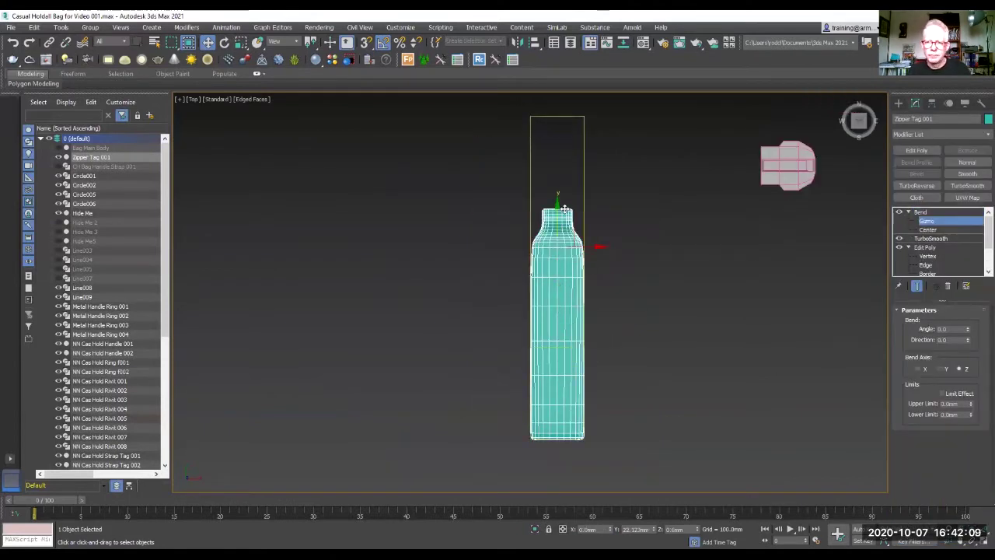
pyautogui.keyDown('alt'); pyautogui.moveTo(565, 210); pyautogui.dragTo(964, 322, button='middle'); pyautogui.keyUp('alt')
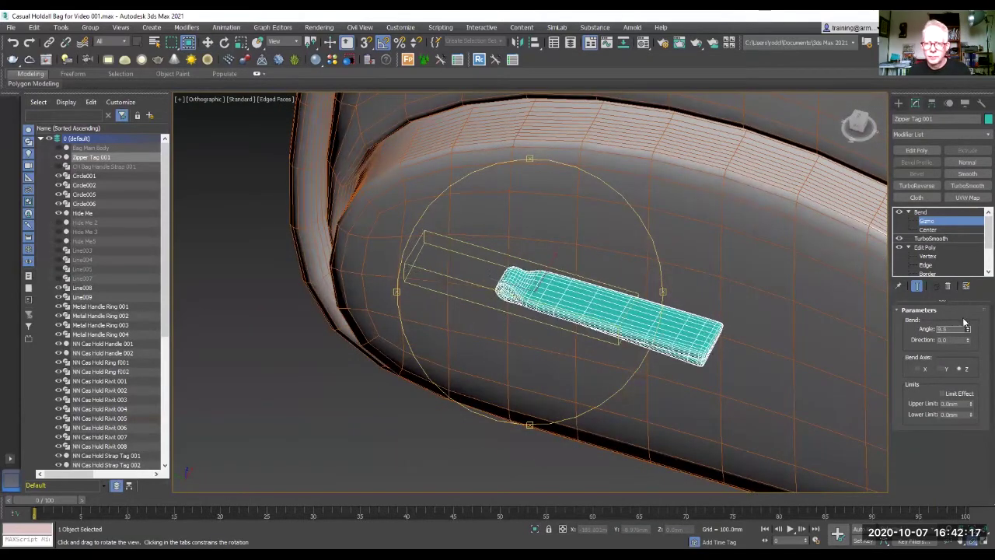
# - Bend the tag about the Y axis by -26.5° and move it beside the zipper
pyautogui.click(938, 368)
pyautogui.moveTo(968, 329)
pyautogui.mouseDown()
pyautogui.moveTo(955, 322)
pyautogui.moveTo(955, 340)
pyautogui.moveTo(969, 320)
pyautogui.mouseUp()
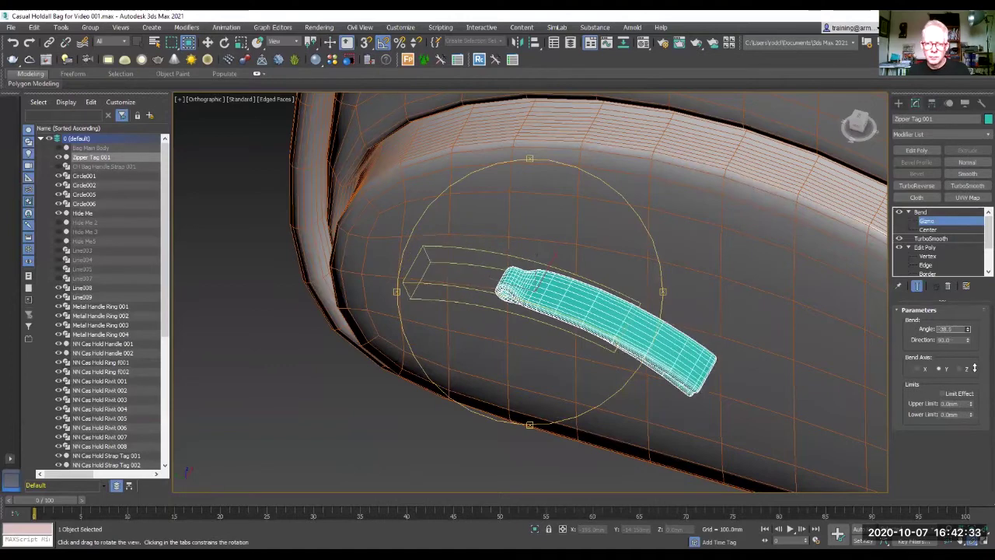
pyautogui.rightClick(968, 329)
pyautogui.press('w')
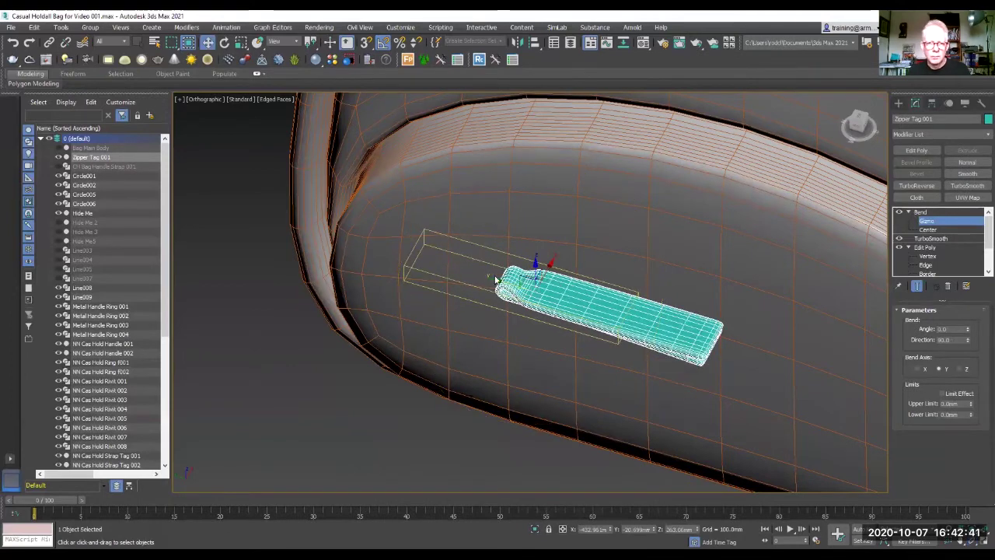
pyautogui.moveTo(513, 268); pyautogui.dragTo(491, 272)
pyautogui.moveTo(968, 328); pyautogui.dragTo(966, 359)
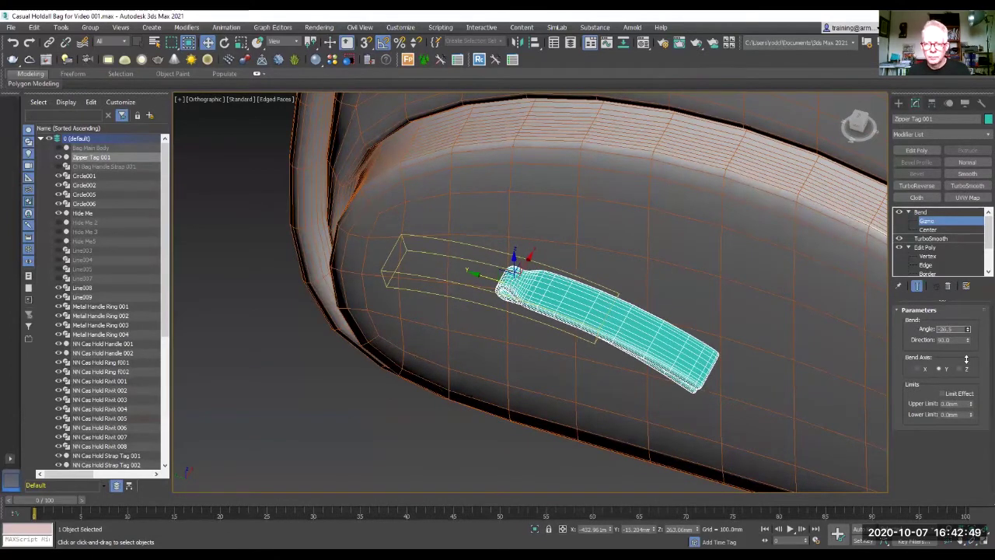
pyautogui.scroll(-2, 569, 451)
pyautogui.keyDown('alt'); pyautogui.moveTo(569, 389); pyautogui.dragTo(579, 307, button='middle'); pyautogui.keyUp('alt')
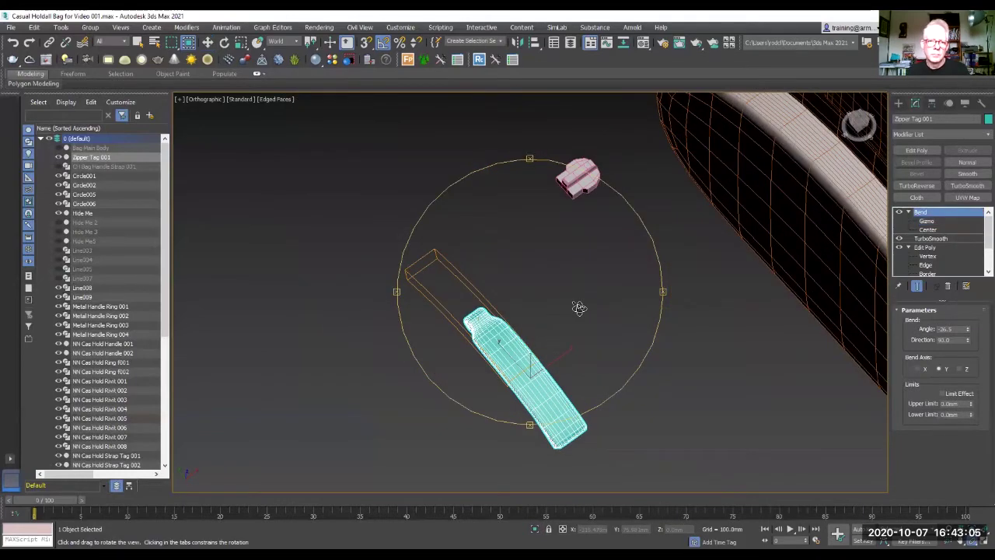
pyautogui.click(208, 42)
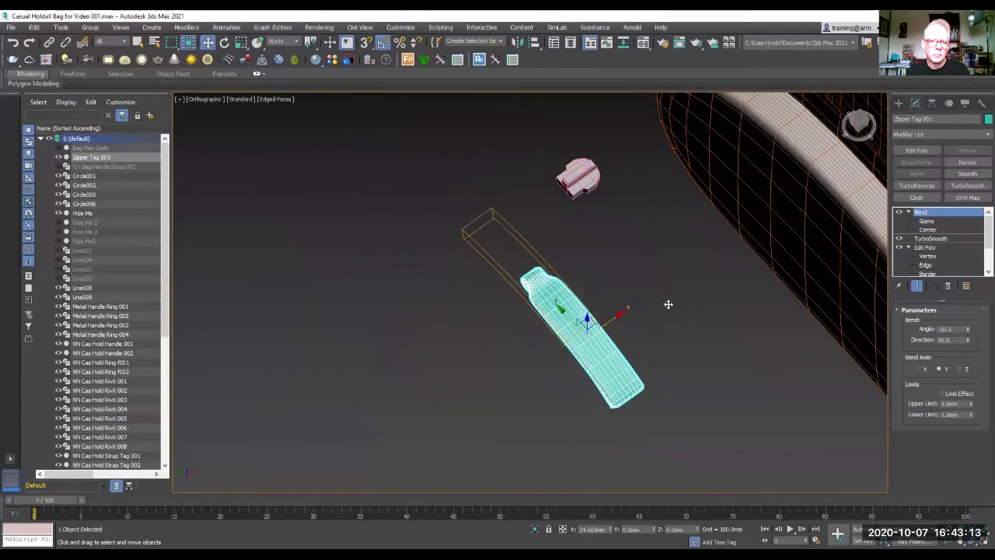
pyautogui.moveTo(540, 352); pyautogui.dragTo(638, 199)
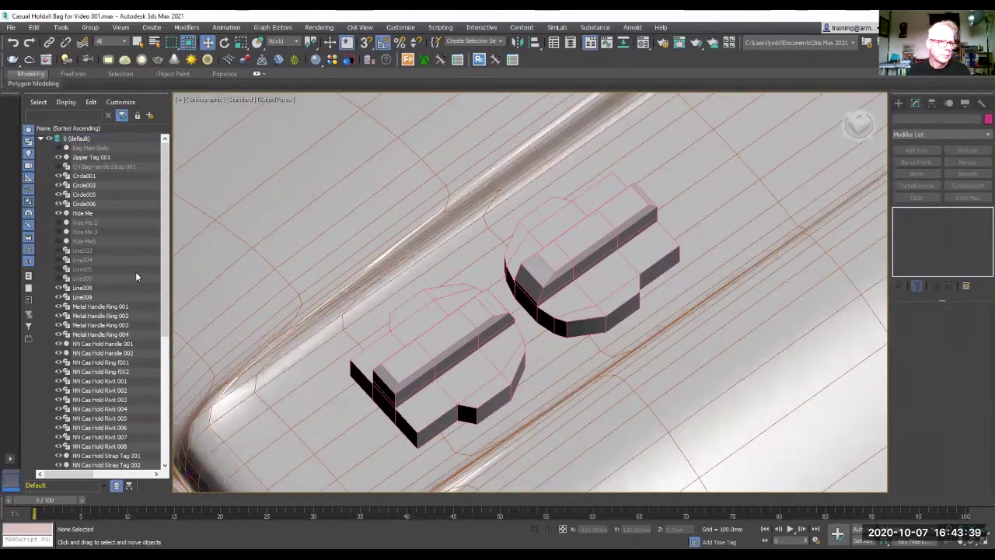
pyautogui.scroll(-5, 127, 316)
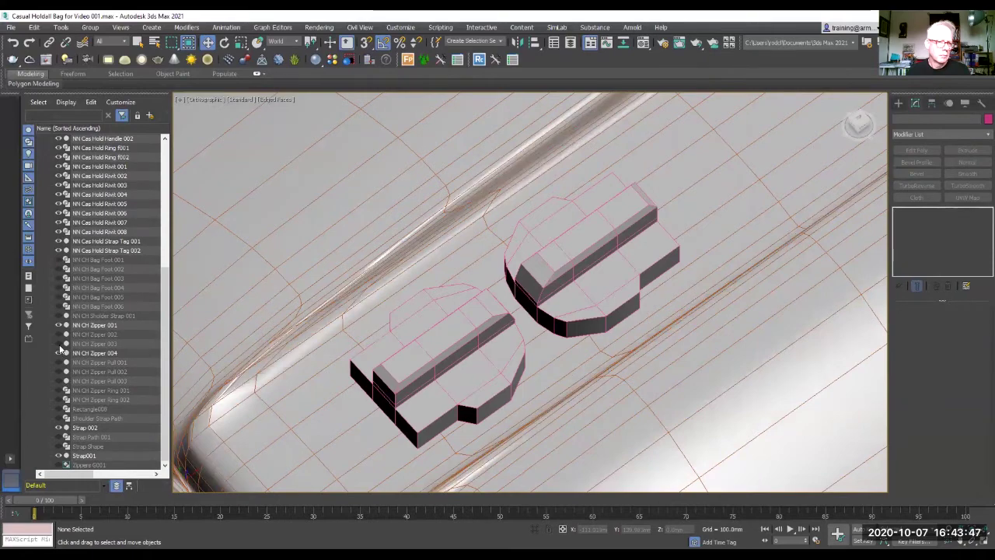
# - Unhide Zipper Pull 001–003 in the Scene Explorer and select the pulls
pyautogui.click(57, 362)
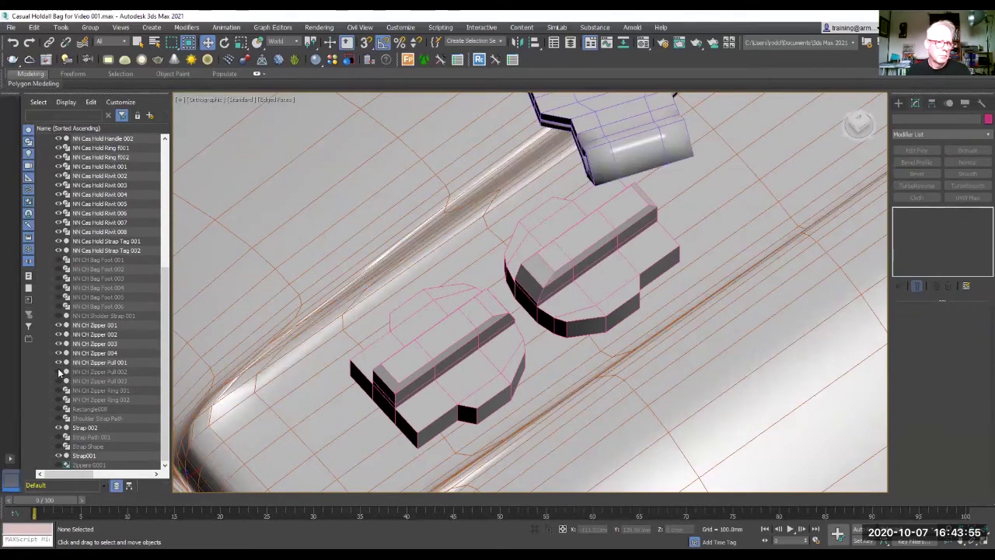
pyautogui.moveTo(57, 372); pyautogui.dragTo(58, 381)
pyautogui.scroll(-5, 387, 383)
pyautogui.click(387, 382)
pyautogui.scroll(3, 387, 383)
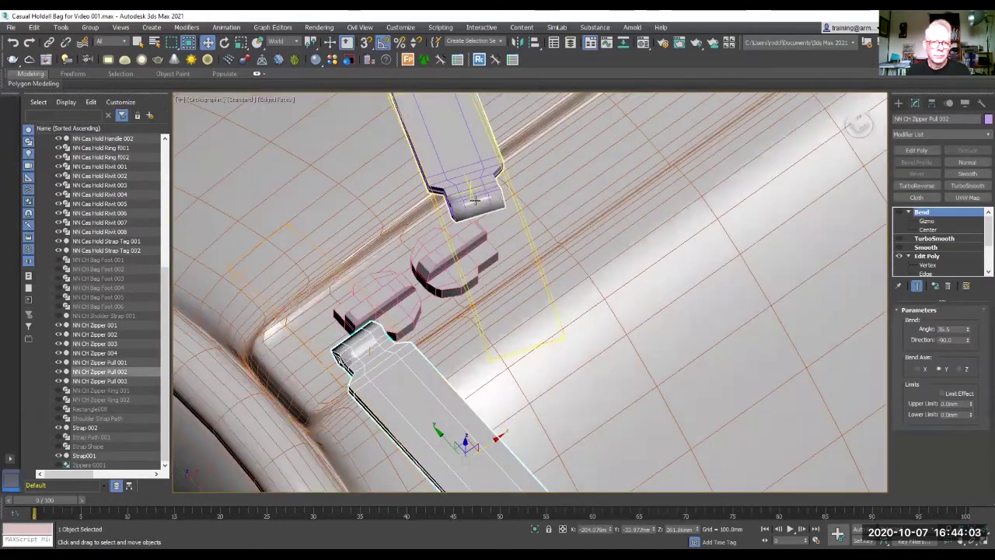
pyautogui.click(447, 178)
pyautogui.scroll(-2, 488, 334)
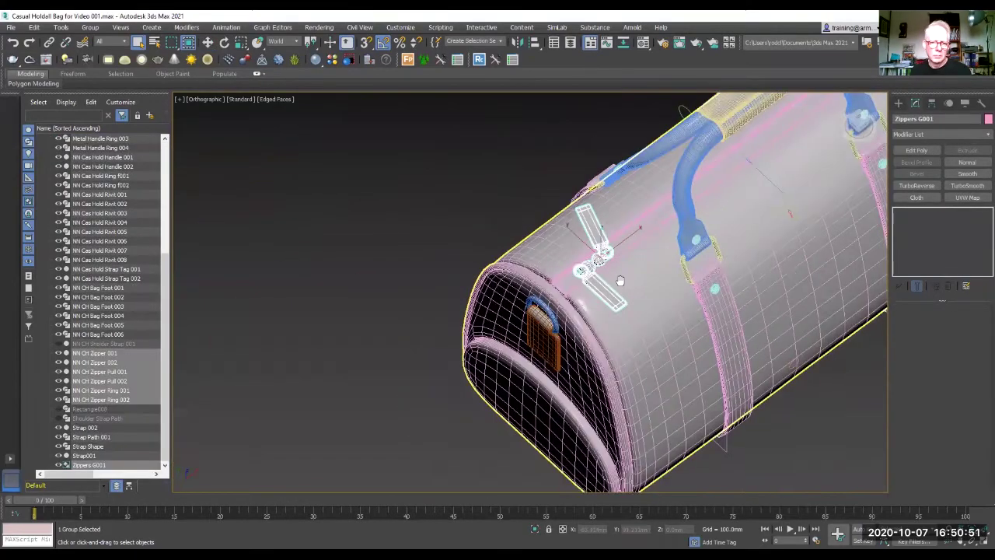
# - Loft the strap cross-section along path spline Line010 to build Loft001
pyautogui.moveTo(620, 281)
pyautogui.keyDown('alt'); pyautogui.mouseDown(button='middle')
pyautogui.moveTo(612, 296)
pyautogui.moveTo(637, 255)
pyautogui.mouseUp(button='middle'); pyautogui.keyUp('alt')
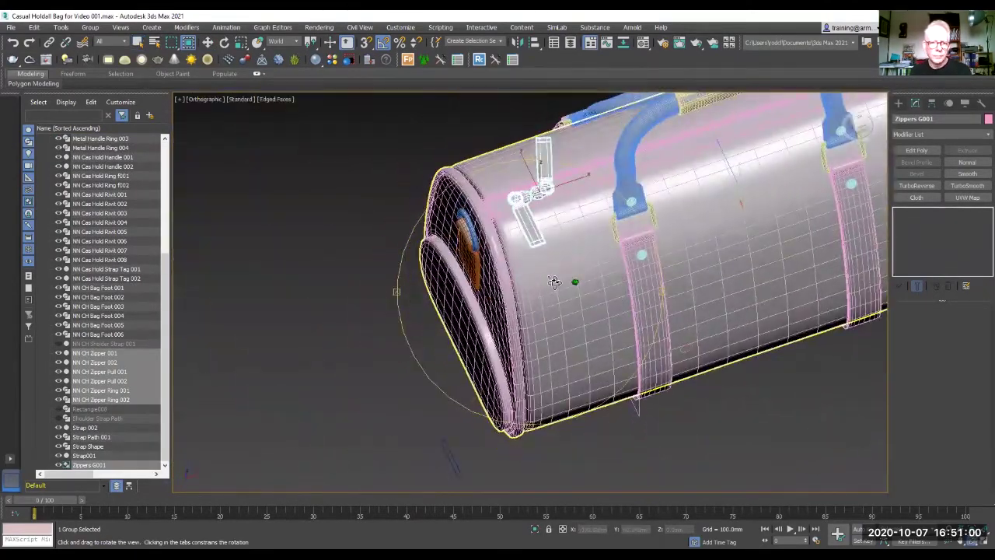
pyautogui.scroll(3, 637, 254)
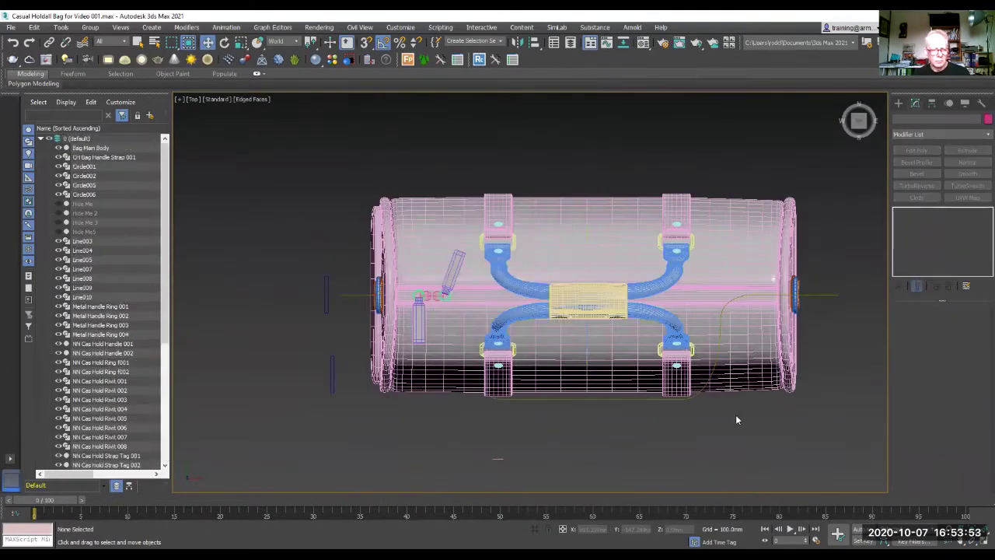
pyautogui.moveTo(736, 414)
pyautogui.keyDown('alt'); pyautogui.mouseDown(button='middle')
pyautogui.moveTo(578, 280)
pyautogui.moveTo(467, 374)
pyautogui.mouseUp(button='middle'); pyautogui.keyUp('alt')
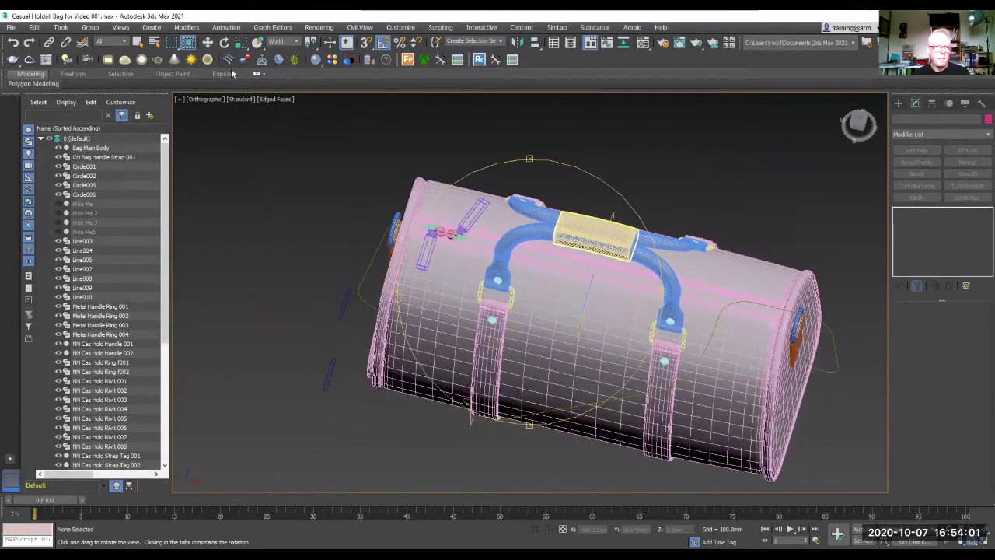
pyautogui.click(413, 428)
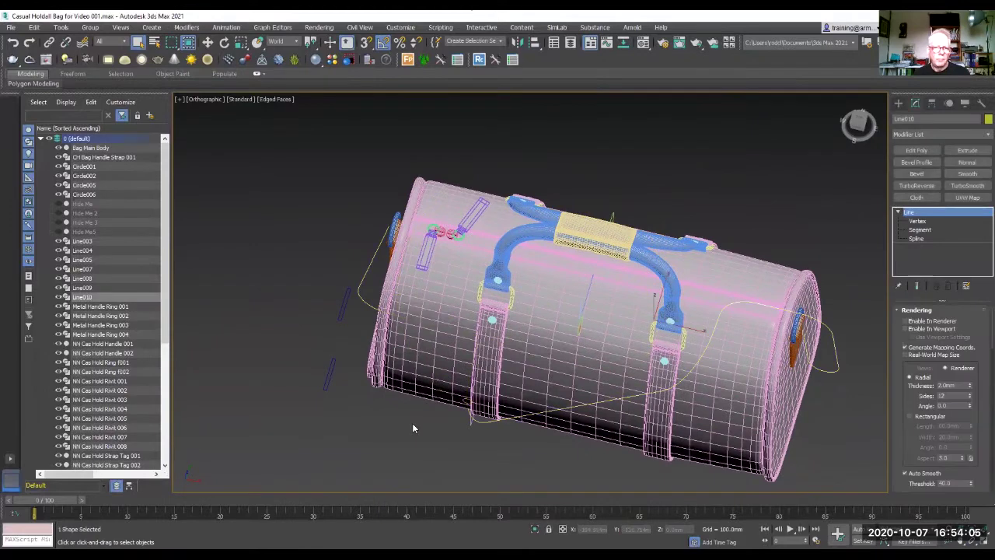
pyautogui.click(898, 102)
pyautogui.click(941, 132)
pyautogui.click(918, 161)
pyautogui.click(961, 198)
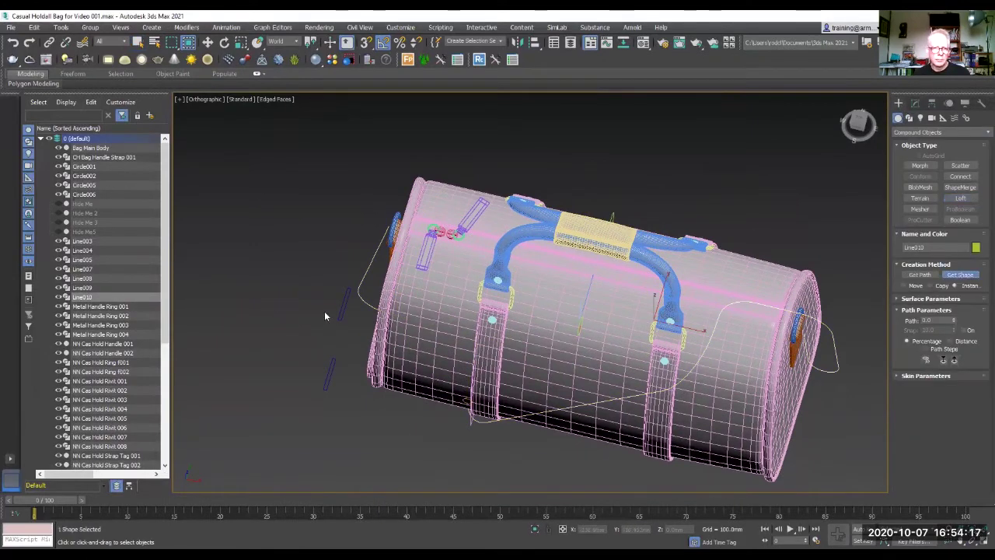
pyautogui.click(398, 395)
# - Open Loft001's Scale deformation curve and view the strap around the bag
pyautogui.click(915, 104)
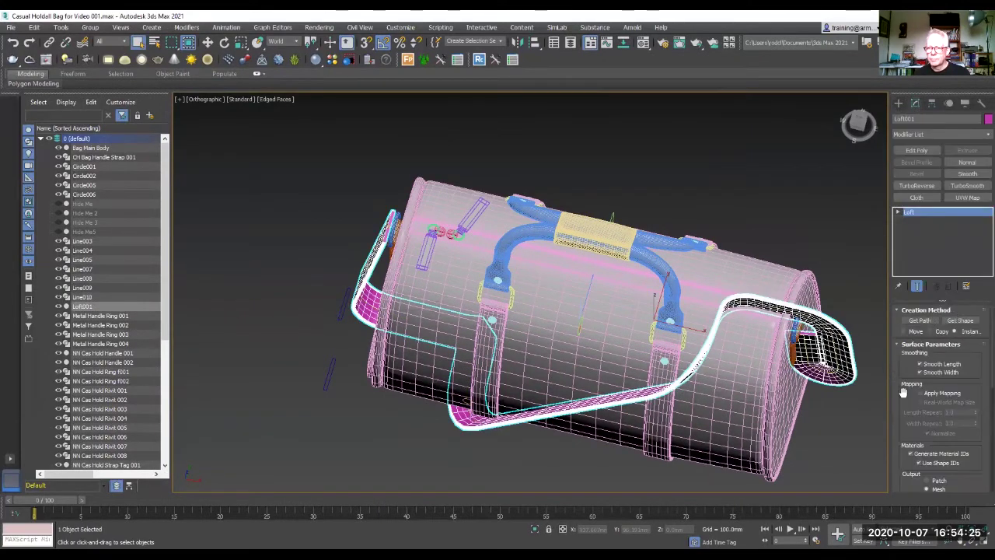
pyautogui.moveTo(903, 393); pyautogui.dragTo(831, 99)
pyautogui.click(924, 488)
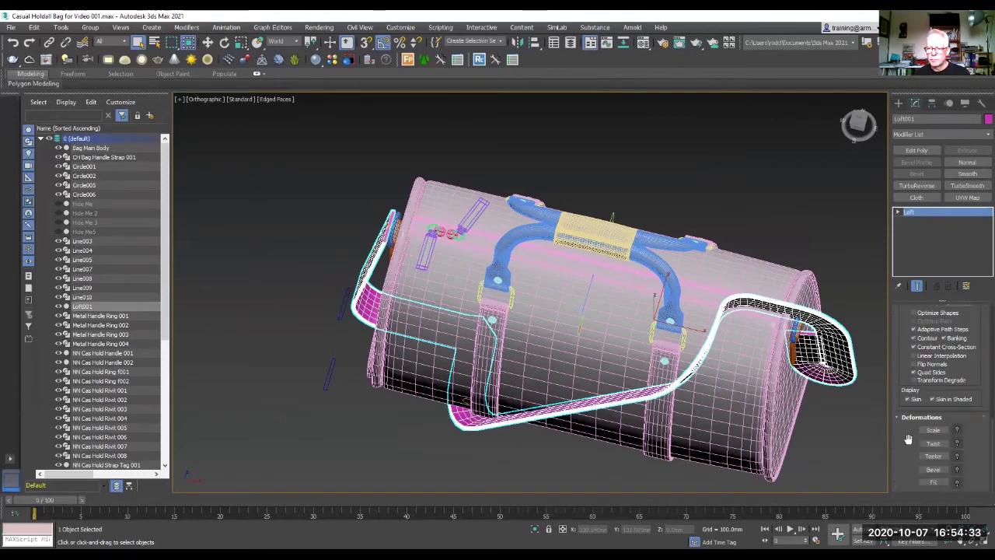
pyautogui.click(931, 446)
pyautogui.moveTo(606, 285); pyautogui.dragTo(523, 231, button='middle')
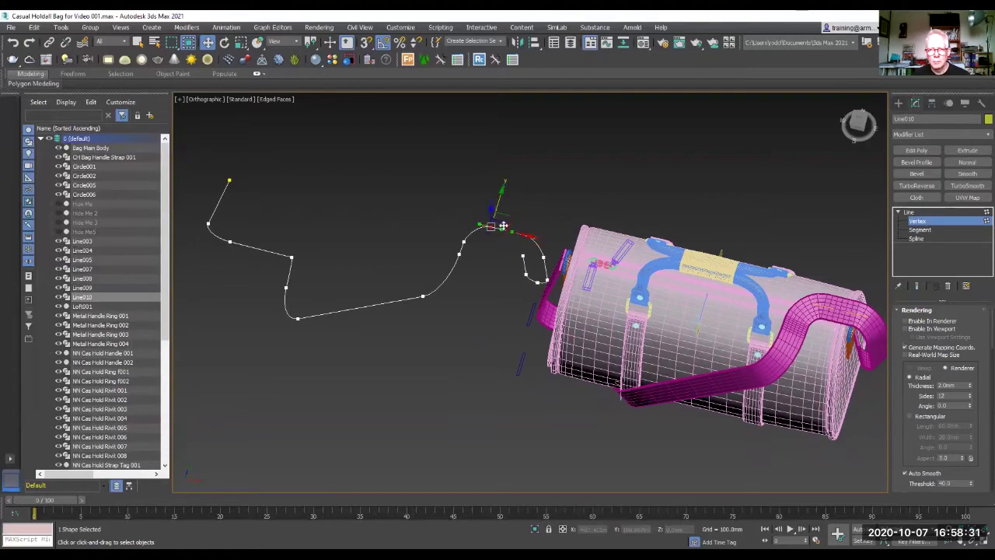
pyautogui.scroll(-2, 426, 242)
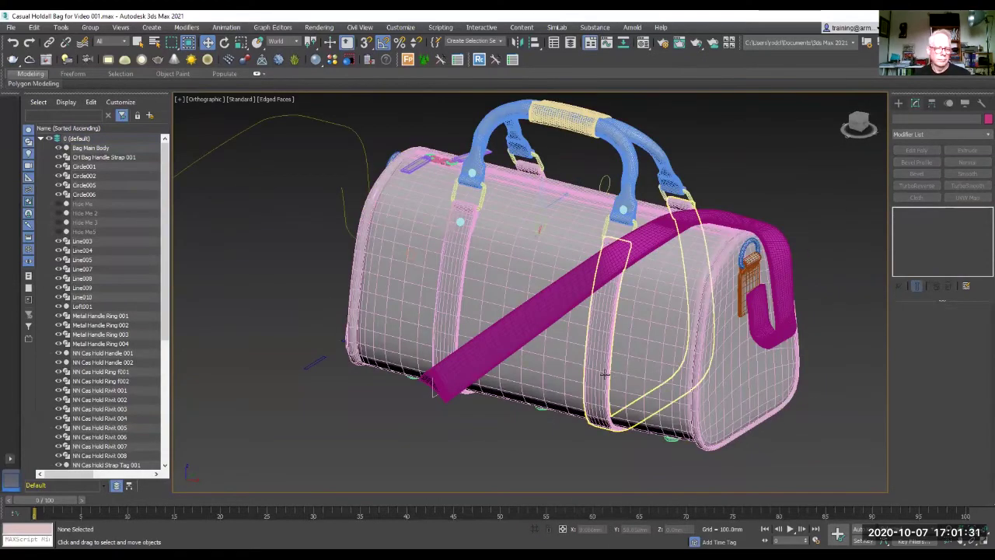
pyautogui.moveTo(829, 311)
pyautogui.keyDown('alt'); pyautogui.mouseDown(button='middle')
pyautogui.moveTo(636, 363)
pyautogui.moveTo(849, 360)
pyautogui.mouseUp(button='middle'); pyautogui.keyUp('alt')
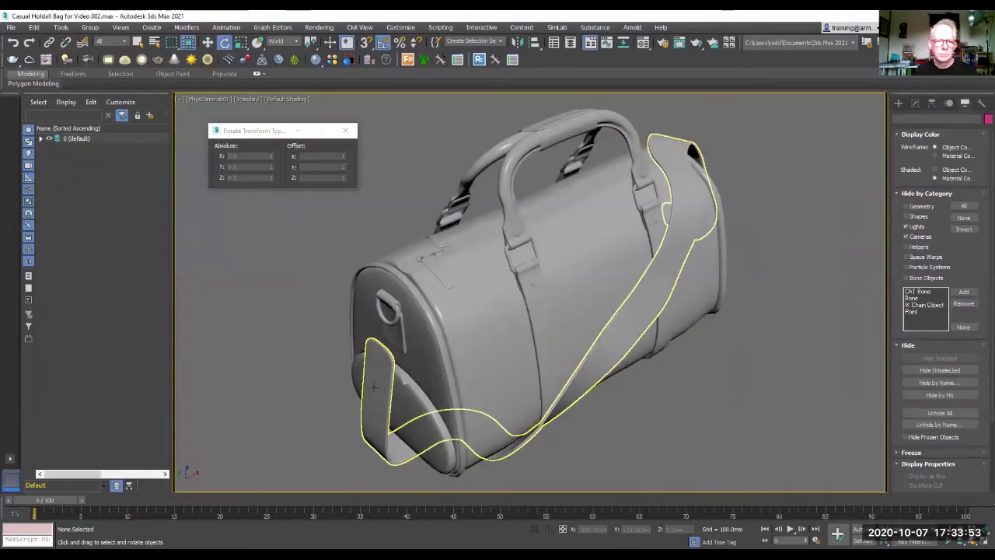
# - Unhide Sh Strap End 001 and Sh Strap Ring 001 by name
pyautogui.scroll(5, 379, 391)
pyautogui.moveTo(257, 129); pyautogui.dragTo(137, 183)
pyautogui.click(227, 185)
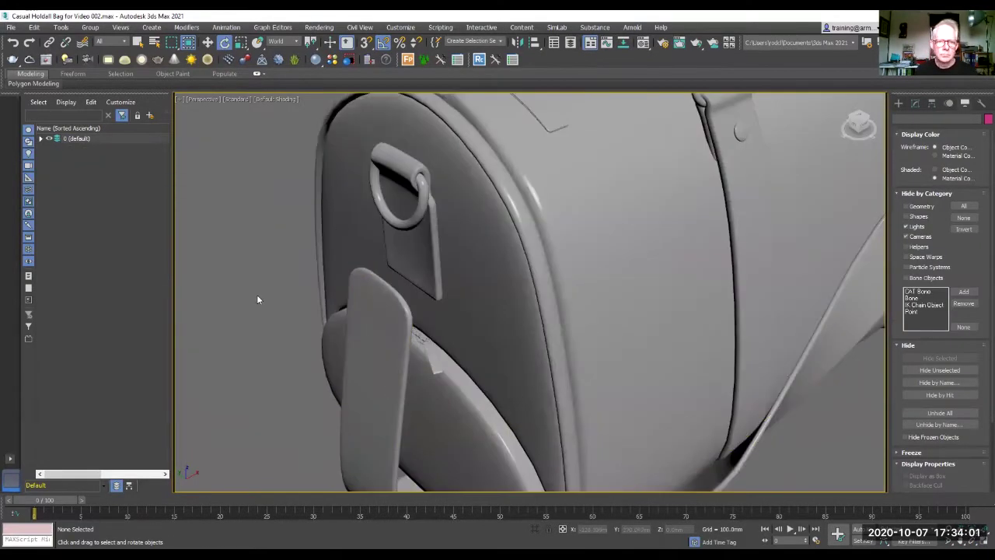
pyautogui.rightClick(344, 233)
pyautogui.click(289, 212)
pyautogui.click(63, 102)
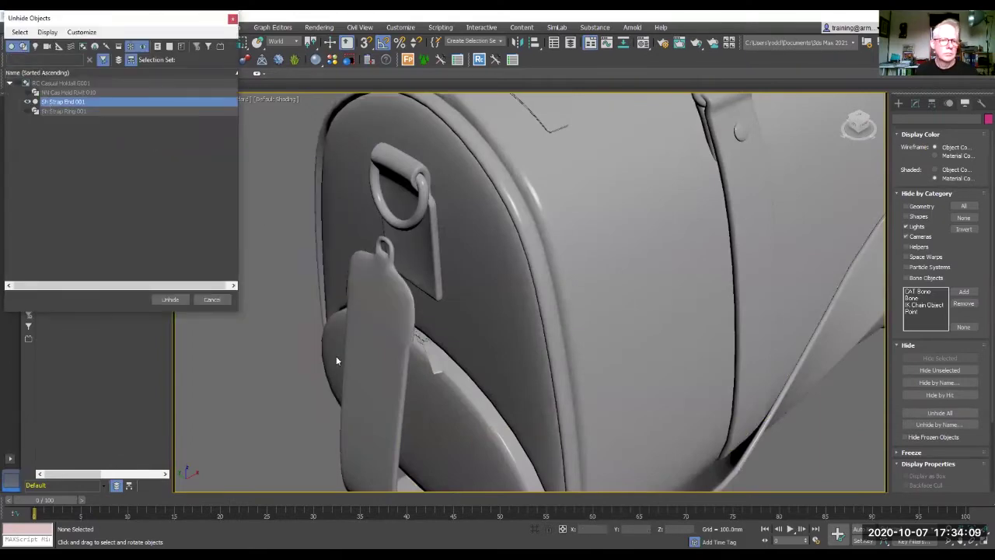
pyautogui.click(28, 111)
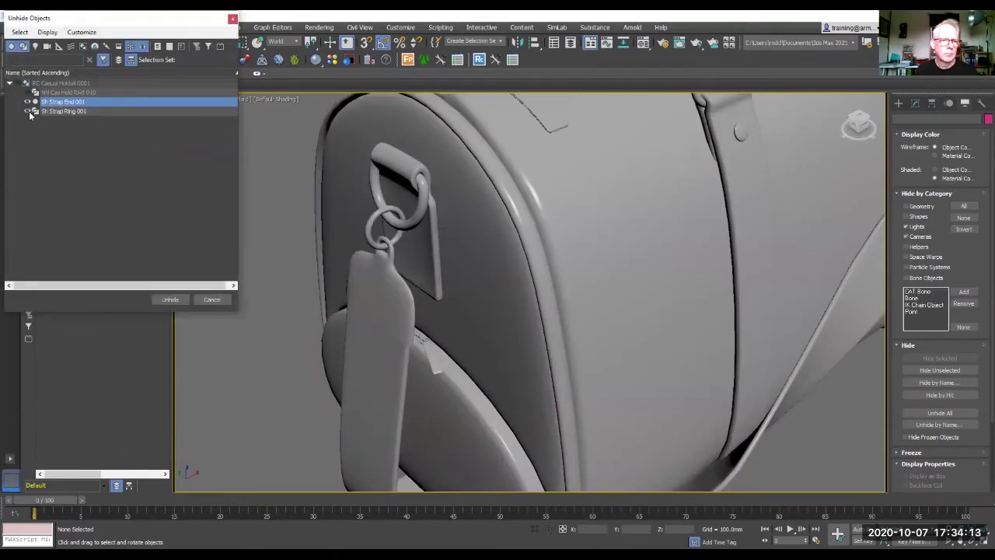
pyautogui.click(169, 299)
# - Frame the unhidden strap end, then zoom out to the whole bag
pyautogui.scroll(3, 334, 265)
pyautogui.moveTo(467, 226); pyautogui.dragTo(439, 284, button='middle')
pyautogui.scroll(-5, 439, 284)
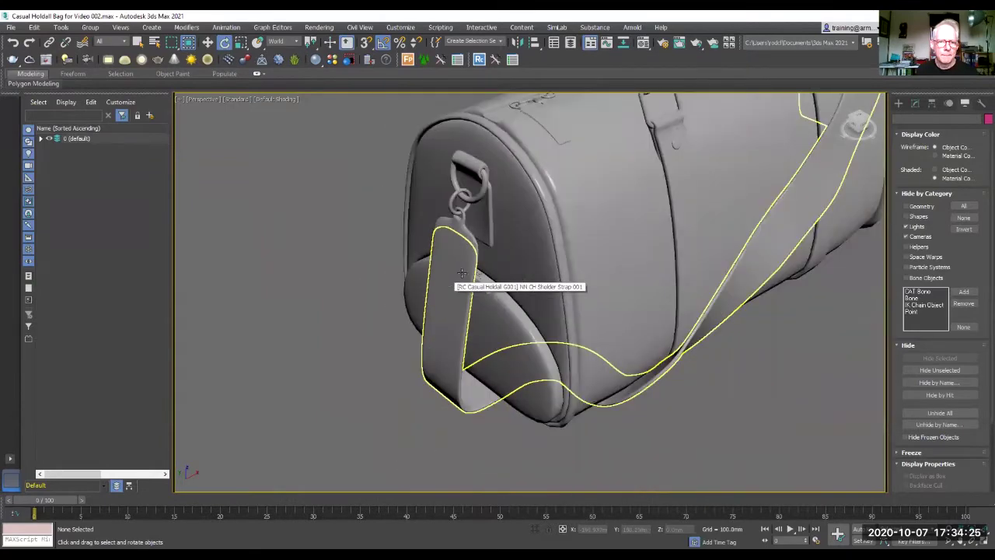
pyautogui.scroll(-3, 258, 249)
pyautogui.scroll(-3, 258, 249)
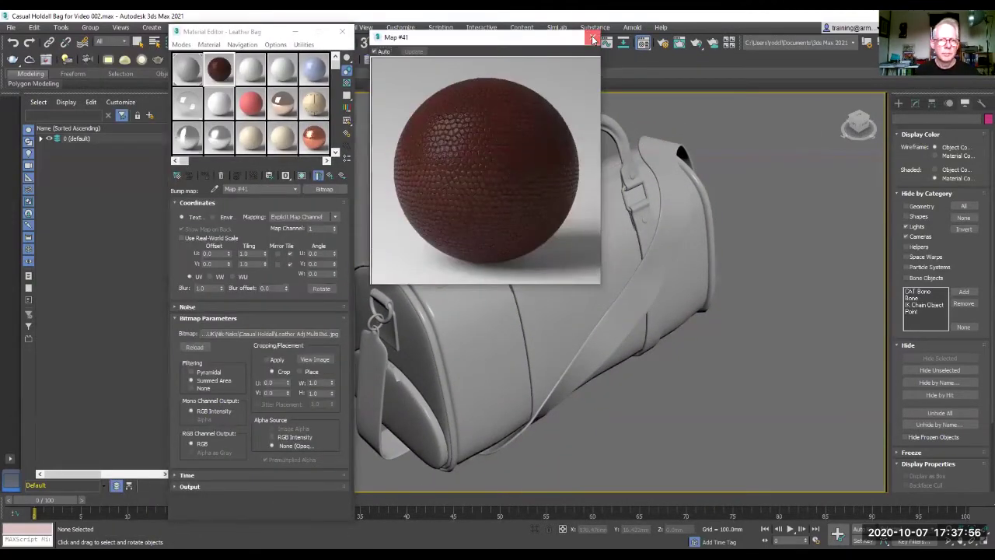
# - Close the Map #41 preview, show the leather texture, and step through Grey Override to Leather Strap
pyautogui.click(593, 39)
pyautogui.click(237, 175)
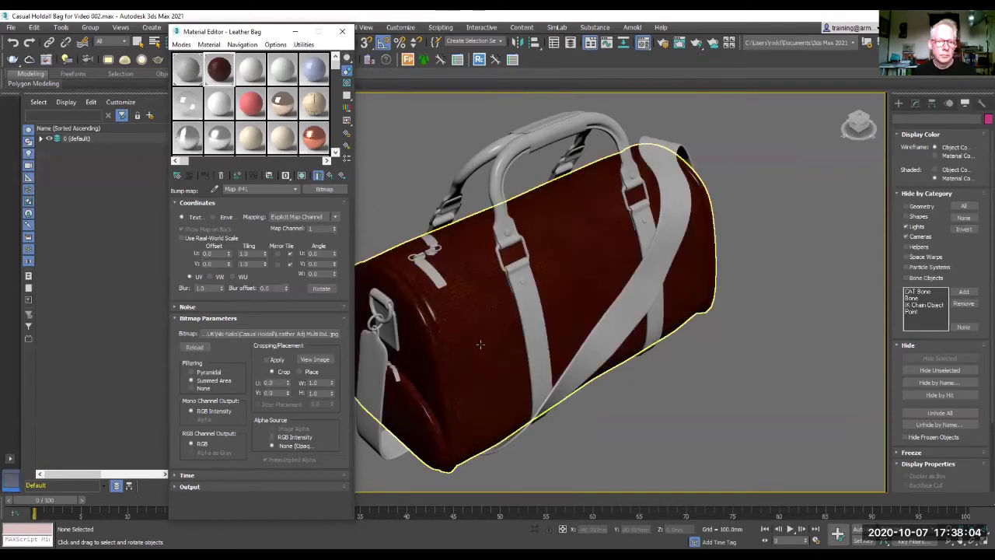
pyautogui.click(242, 76)
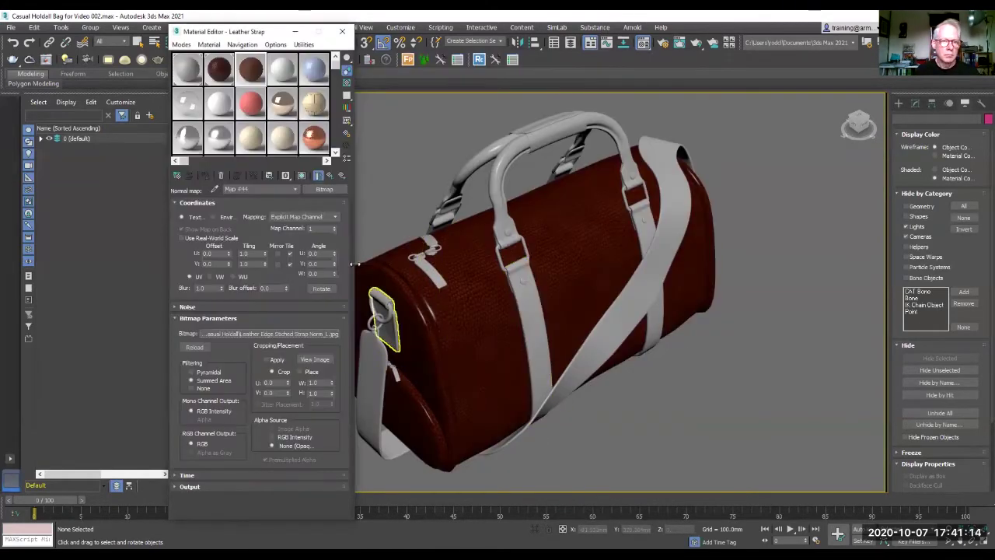
pyautogui.click(331, 178)
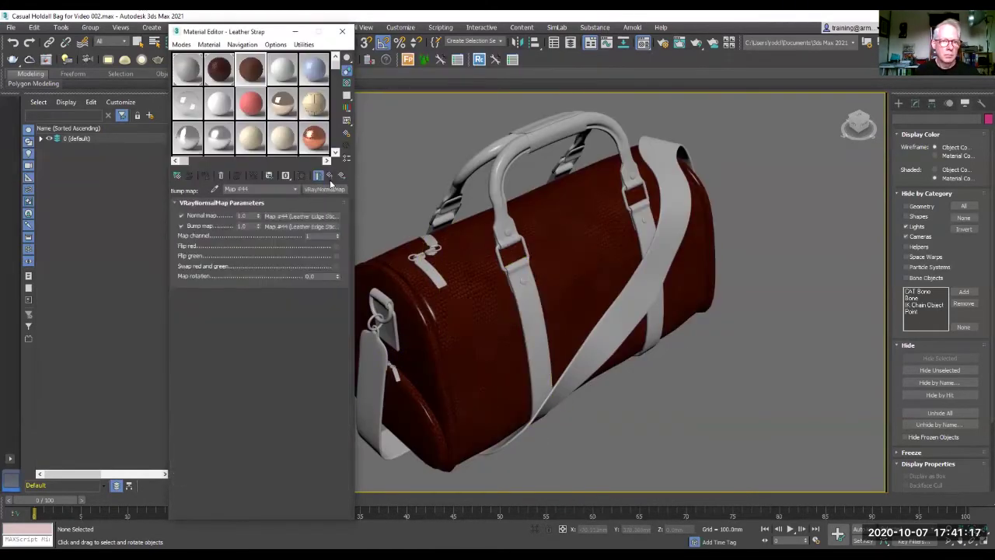
pyautogui.click(332, 179)
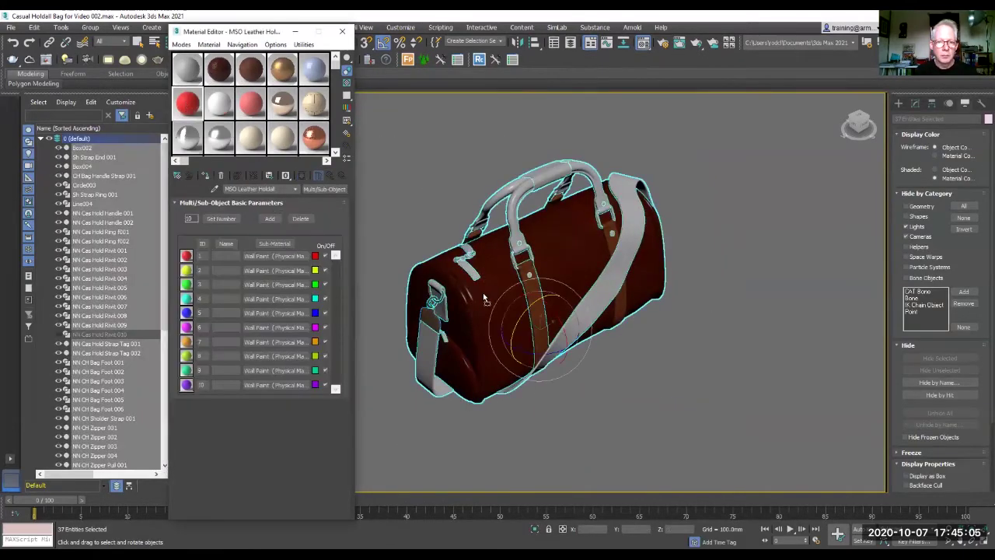
# - Assign the multicolour ID material to the bag and check its ID 6 polygons
pyautogui.moveTo(483, 300); pyautogui.dragTo(484, 299)
pyautogui.click(525, 303)
pyautogui.scroll(5, 545, 234)
pyautogui.moveTo(638, 233); pyautogui.dragTo(676, 205, button='middle')
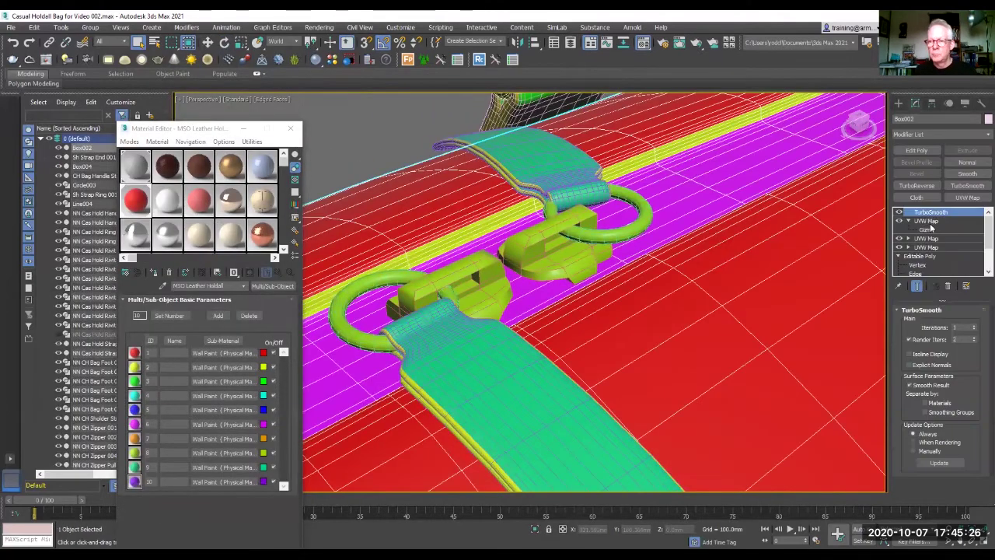
pyautogui.click(920, 256)
pyautogui.scroll(-5, 933, 388)
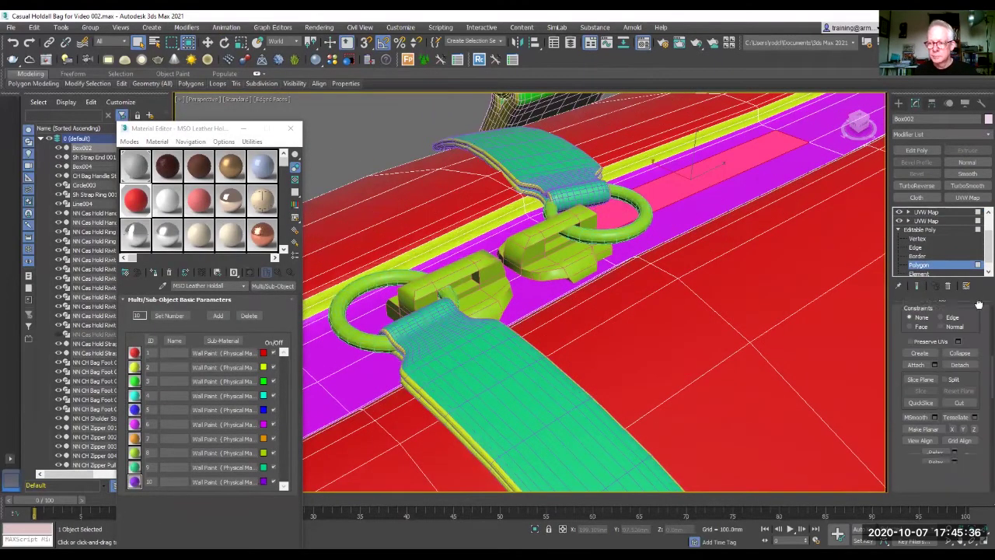
pyautogui.click(921, 426)
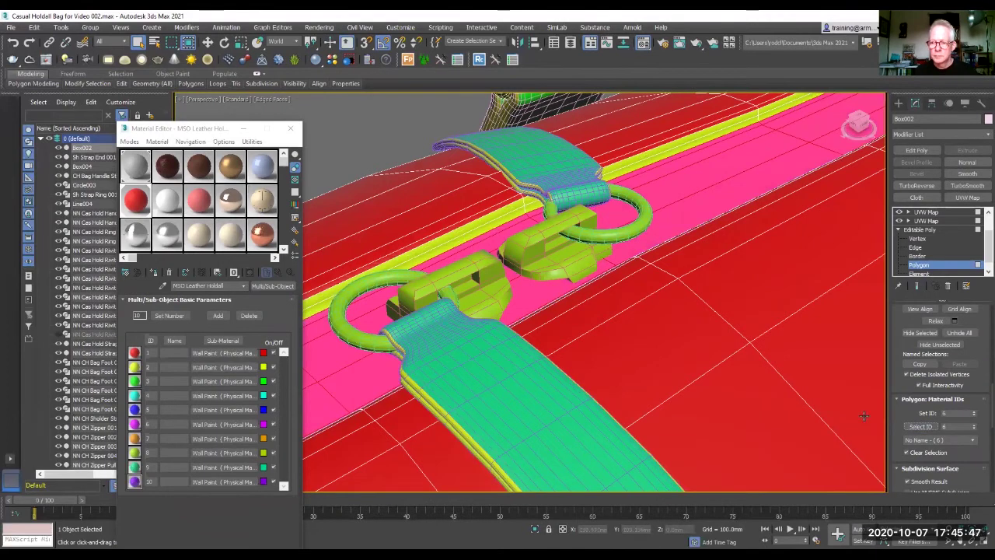
pyautogui.click(947, 264)
# - Load Zipper_Metal_Light_Albedo_M.jpg as the Zipper material's Diffuse map
pyautogui.click(167, 201)
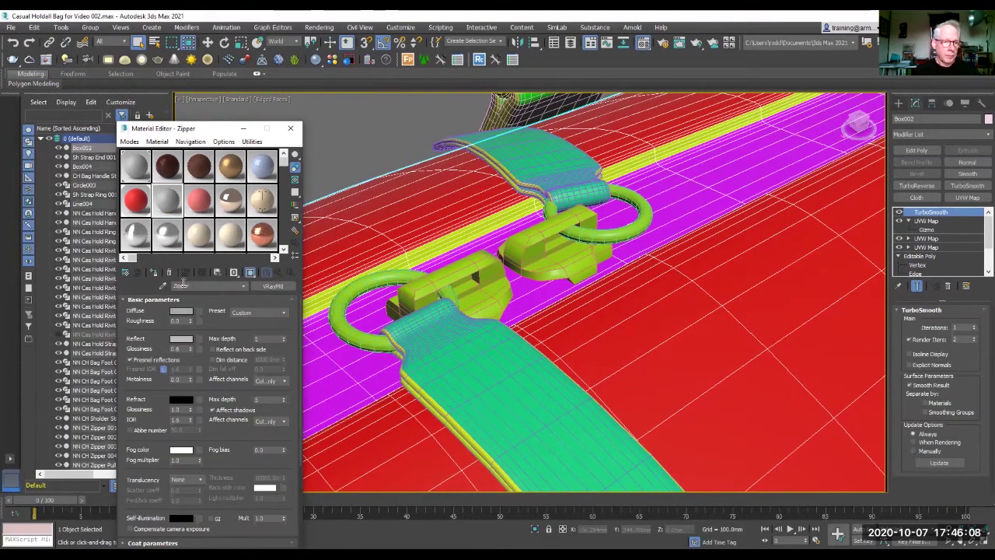
pyautogui.click(199, 311)
pyautogui.doubleClick(448, 383)
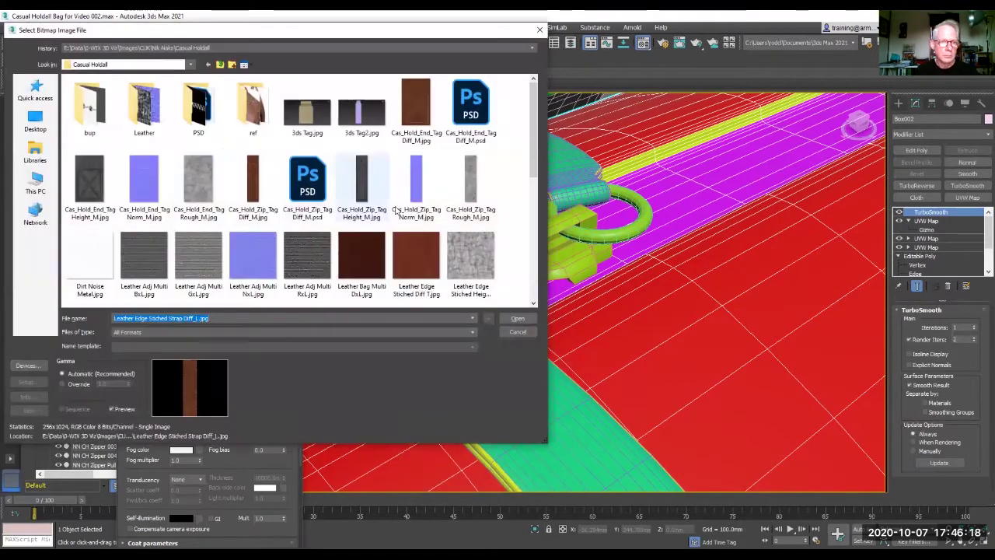
pyautogui.scroll(-5, 396, 212)
pyautogui.click(252, 264)
pyautogui.click(517, 318)
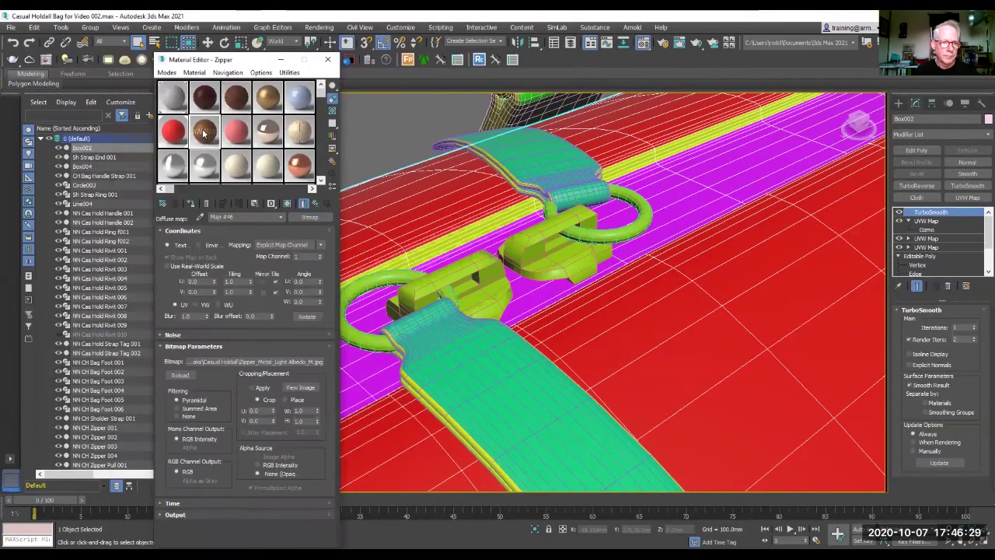
pyautogui.doubleClick(204, 132)
# - Load the zipper metal normal and height textures into the Zipper's VRayNormalMap
pyautogui.click(315, 202)
pyautogui.moveTo(272, 244); pyautogui.dragTo(272, 255)
pyautogui.click(229, 336)
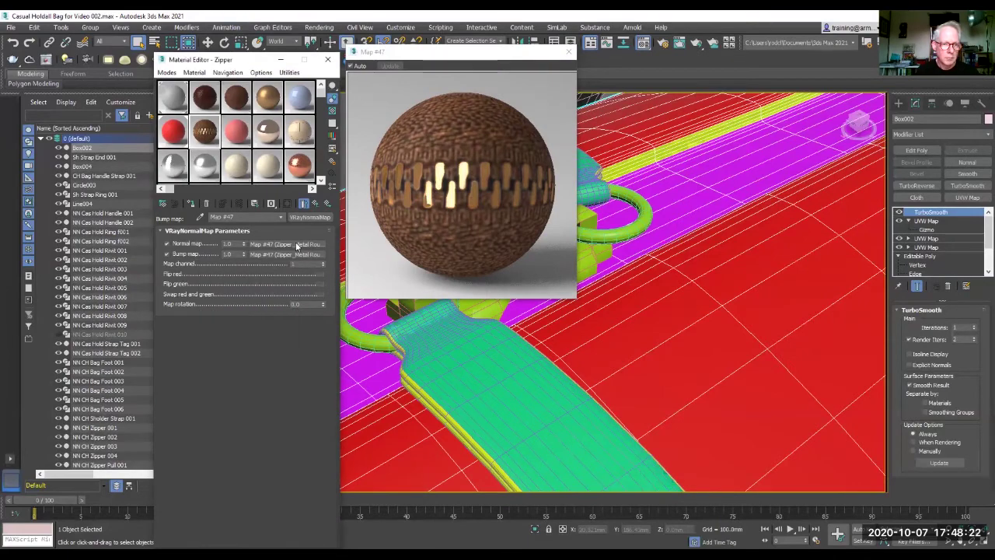
pyautogui.click(296, 246)
pyautogui.click(308, 363)
pyautogui.click(298, 324)
pyautogui.click(674, 375)
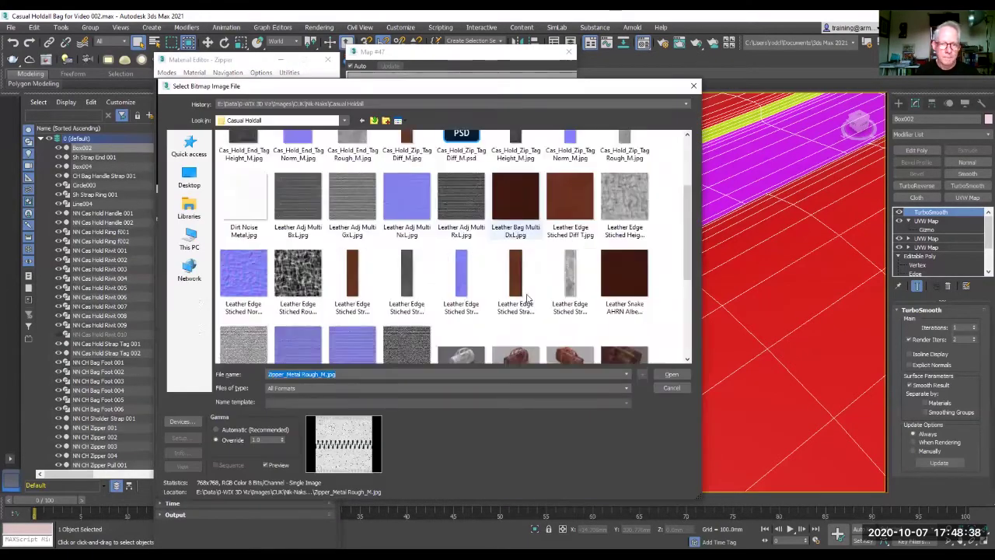
pyautogui.click(574, 320)
pyautogui.doubleClick(578, 330)
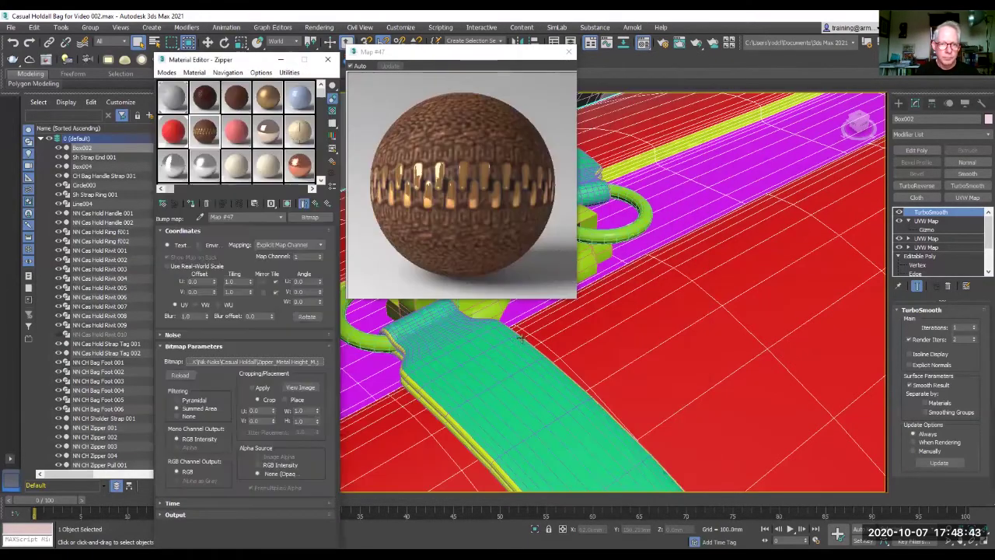
pyautogui.click(576, 56)
pyautogui.click(174, 98)
pyautogui.click(174, 130)
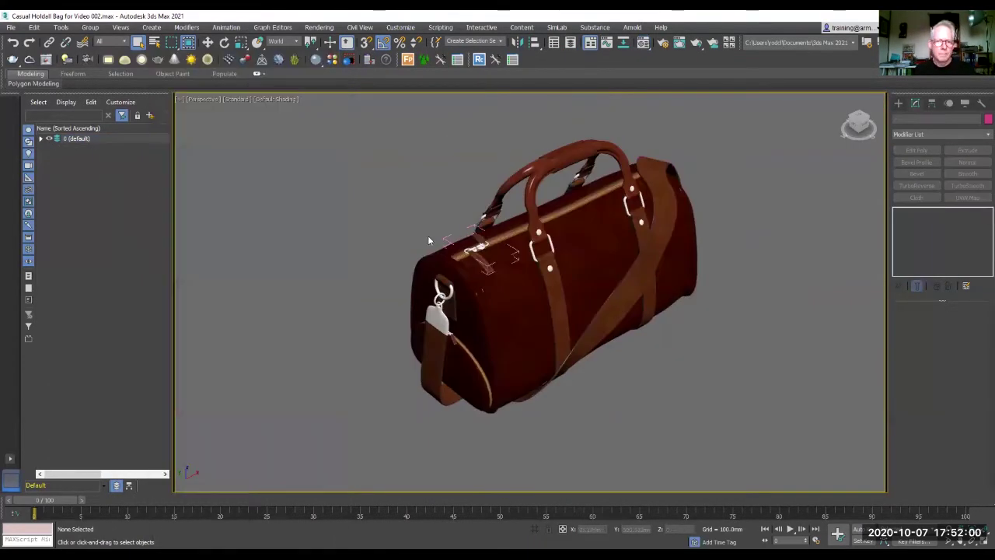
# - Select the tag, check its material ID 8, and open MSO Casual Holdall's Metal sub-material
pyautogui.click(437, 314)
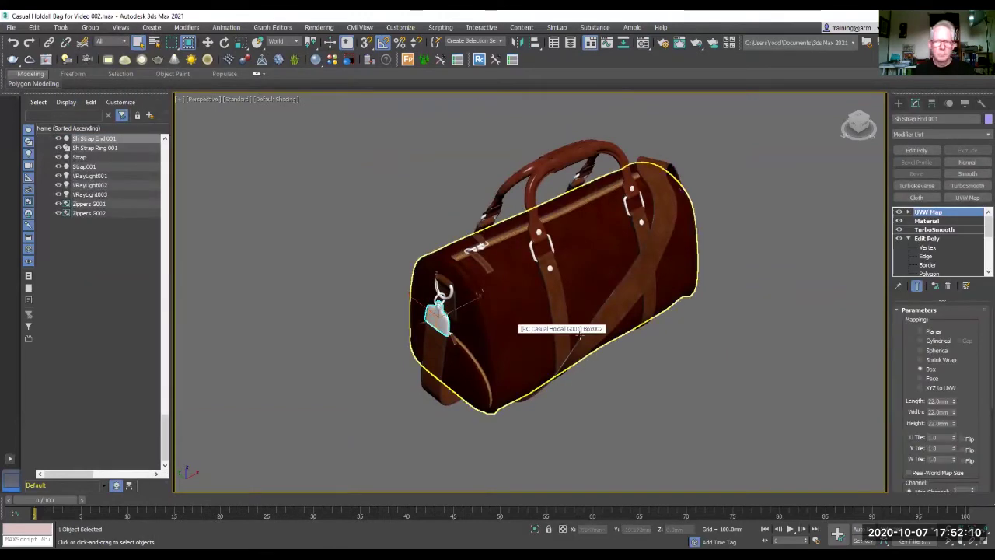
pyautogui.scroll(-3, 940, 389)
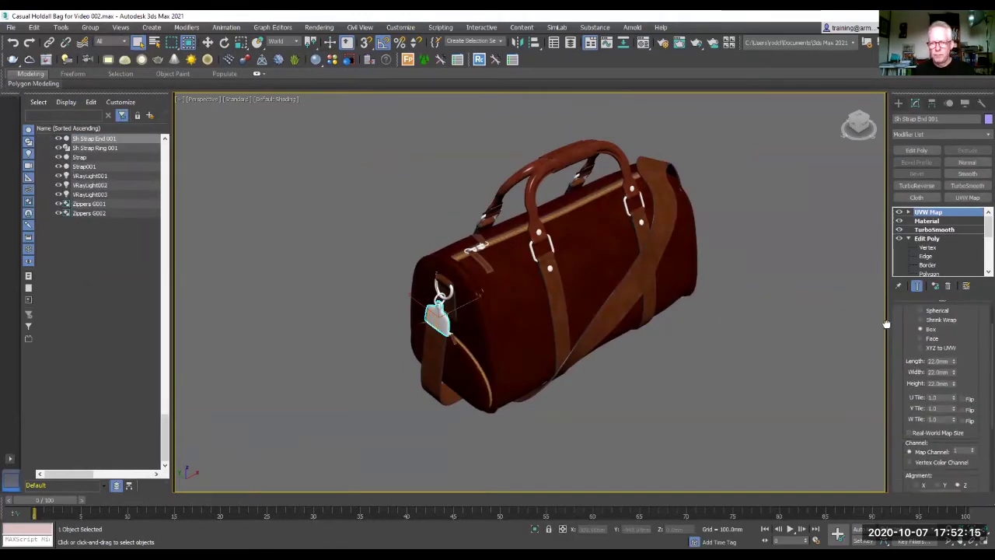
pyautogui.click(928, 221)
pyautogui.click(645, 44)
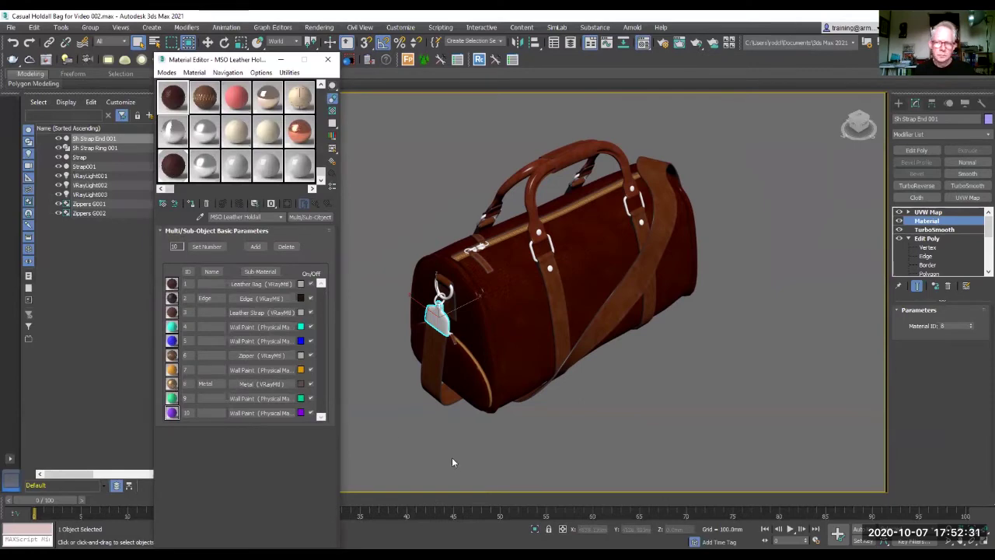
pyautogui.click(173, 165)
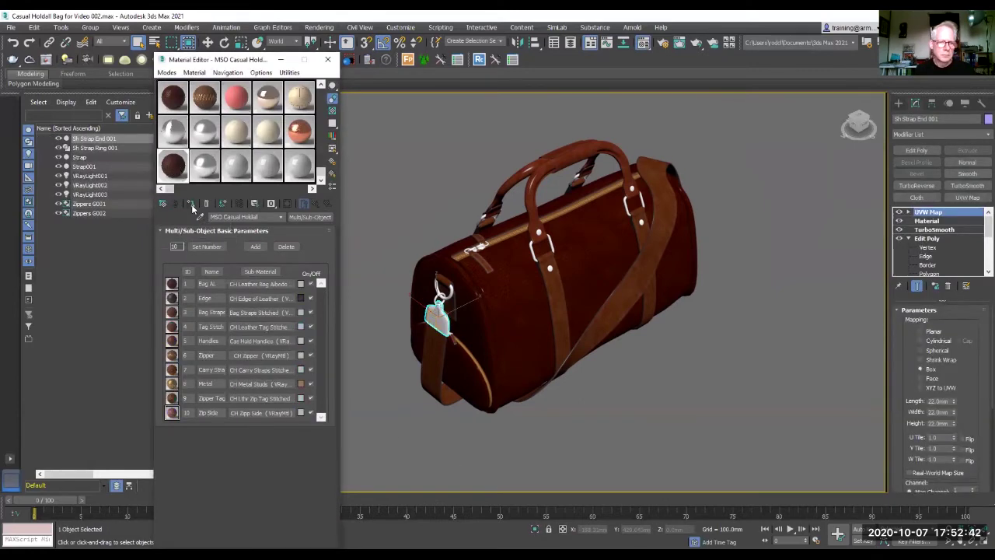
pyautogui.click(266, 382)
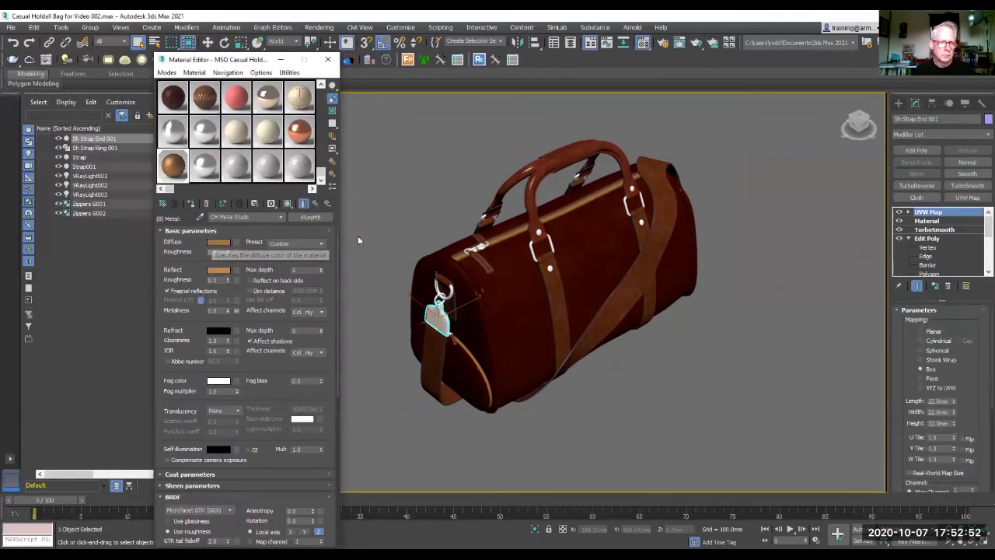
# - Deselect and orbit to the bag's underside, then back to a front view
pyautogui.click(380, 153)
pyautogui.scroll(4, 466, 249)
pyautogui.scroll(4, 435, 272)
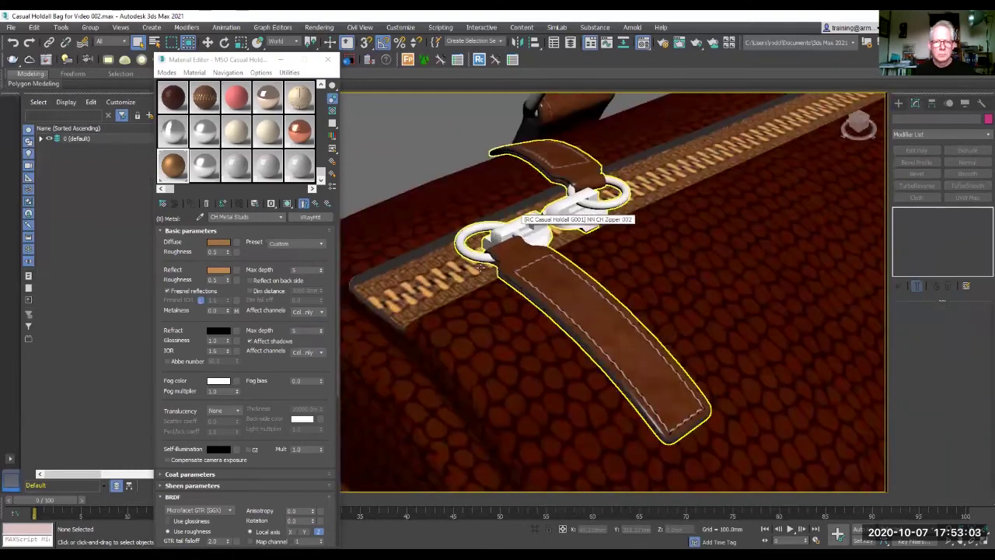
pyautogui.scroll(3, 560, 325)
pyautogui.keyDown('alt'); pyautogui.moveTo(562, 325); pyautogui.dragTo(506, 293, button='middle'); pyautogui.keyUp('alt')
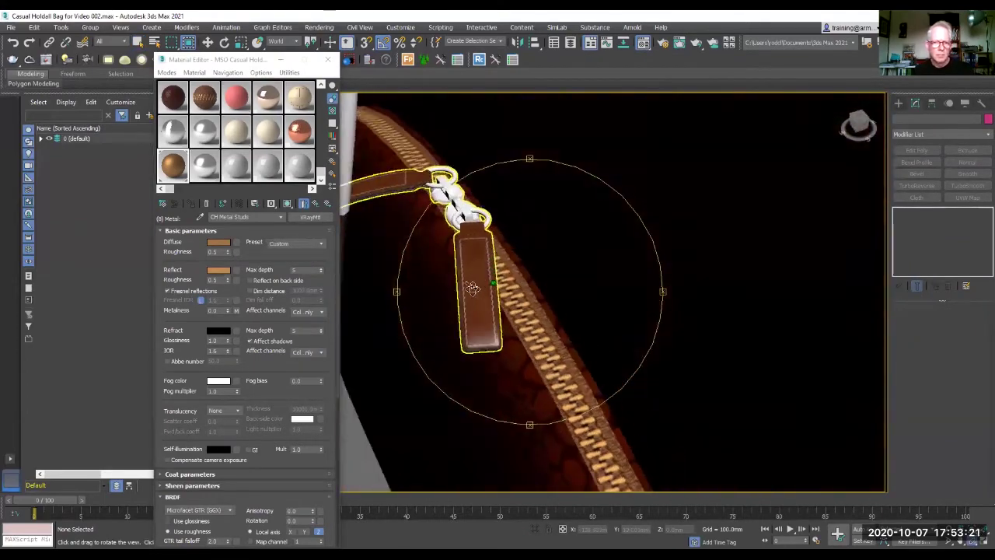
pyautogui.keyDown('alt'); pyautogui.moveTo(506, 292); pyautogui.dragTo(506, 427, button='middle'); pyautogui.keyUp('alt')
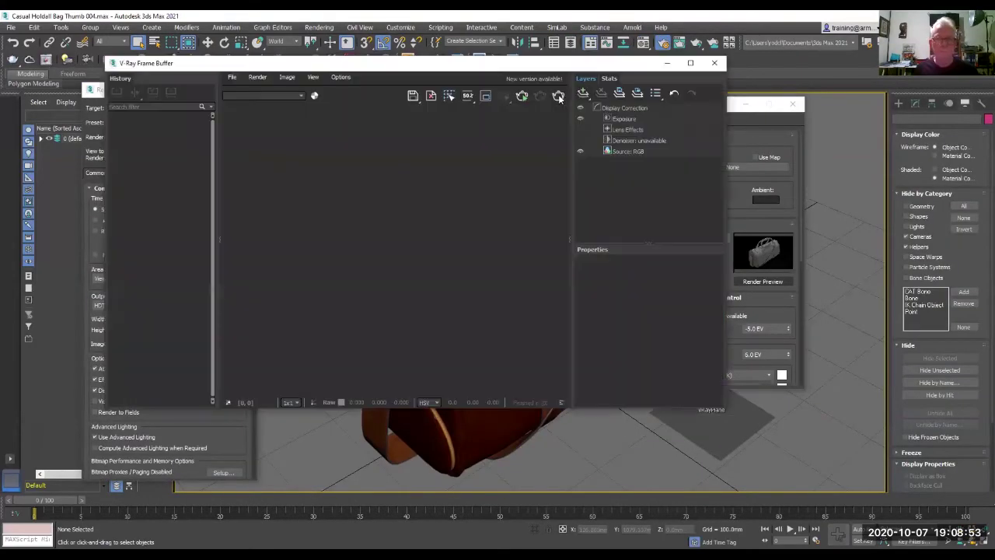
# - Render the holdall in grey clay, then re-render it with its leather textures
pyautogui.click(558, 96)
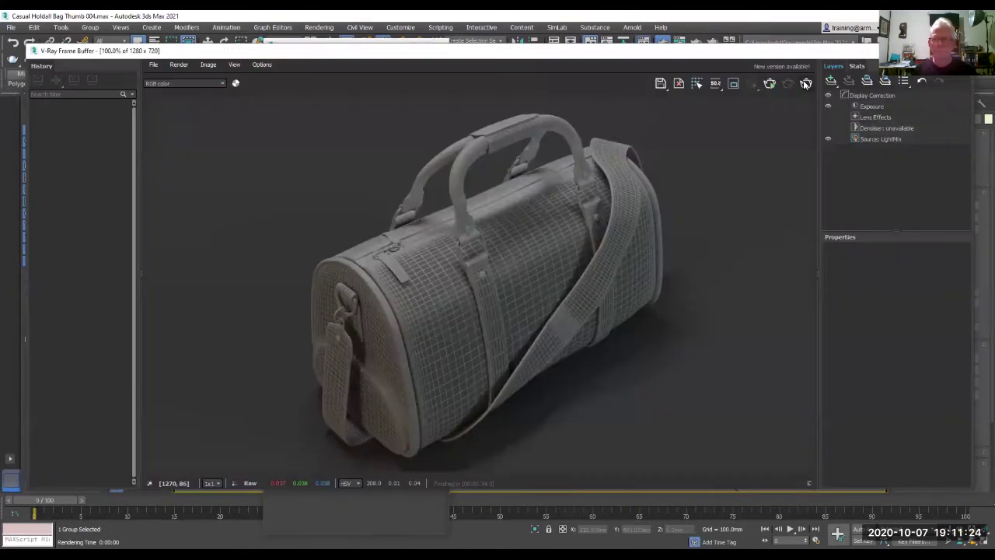
pyautogui.click(806, 84)
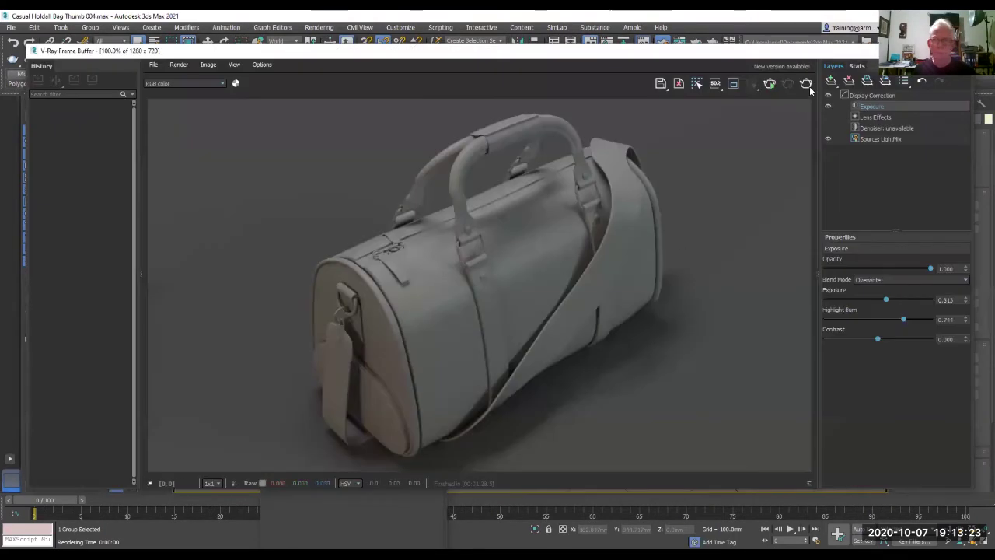
pyautogui.click(806, 83)
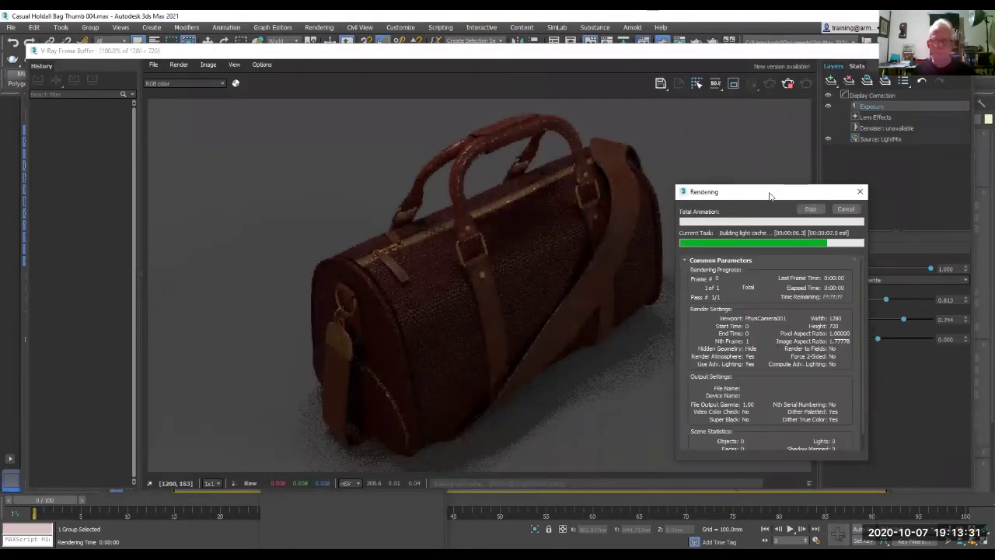